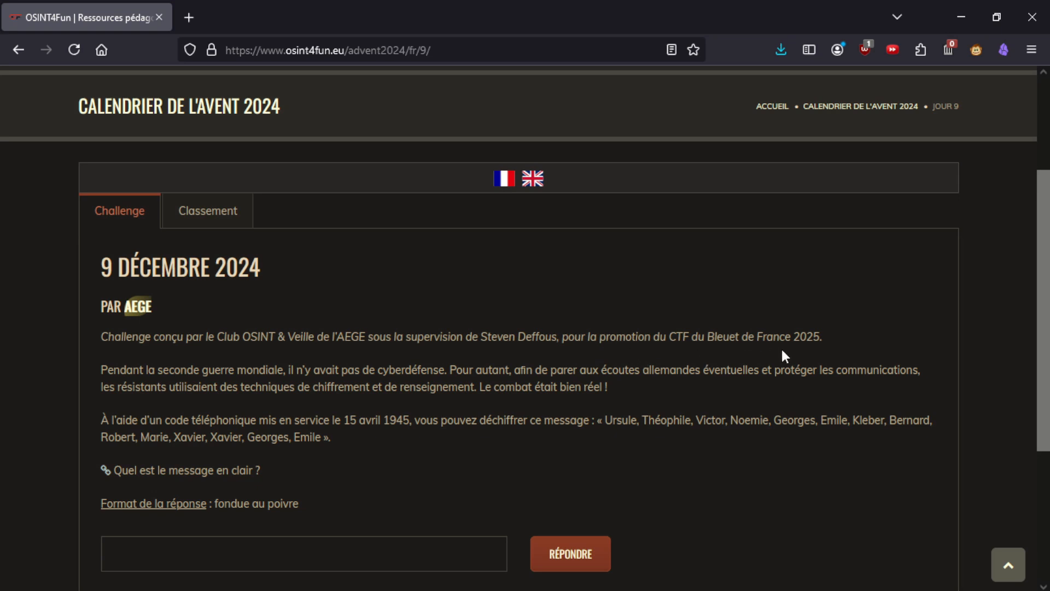
Read the 9 December challenge statement for clues about the resistance telephone code and its date of entry into service
left_click_drag(823, 337, 643, 337)
left_click(681, 346)
left_click_drag(603, 421, 319, 432)
left_click(319, 433)
left_click_drag(156, 371, 486, 370)
left_click(486, 371)
double_click(344, 388)
left_click(403, 537)
left_click_drag(102, 387, 212, 382)
left_click(232, 380)
left_click_drag(169, 417, 278, 421)
left_click(383, 475)
Search the web in a new tab for "seconde guerre mondiale code téléphonique chiffrement résistants"
left_click(189, 18)
type("seconde guerre mond")
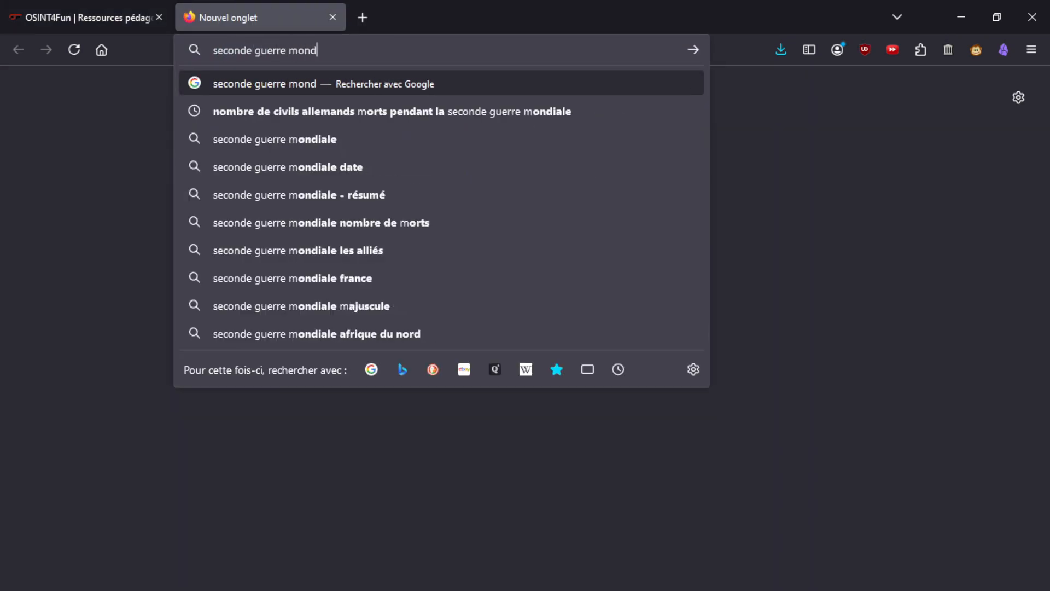
type("iale")
left_click(91, 17)
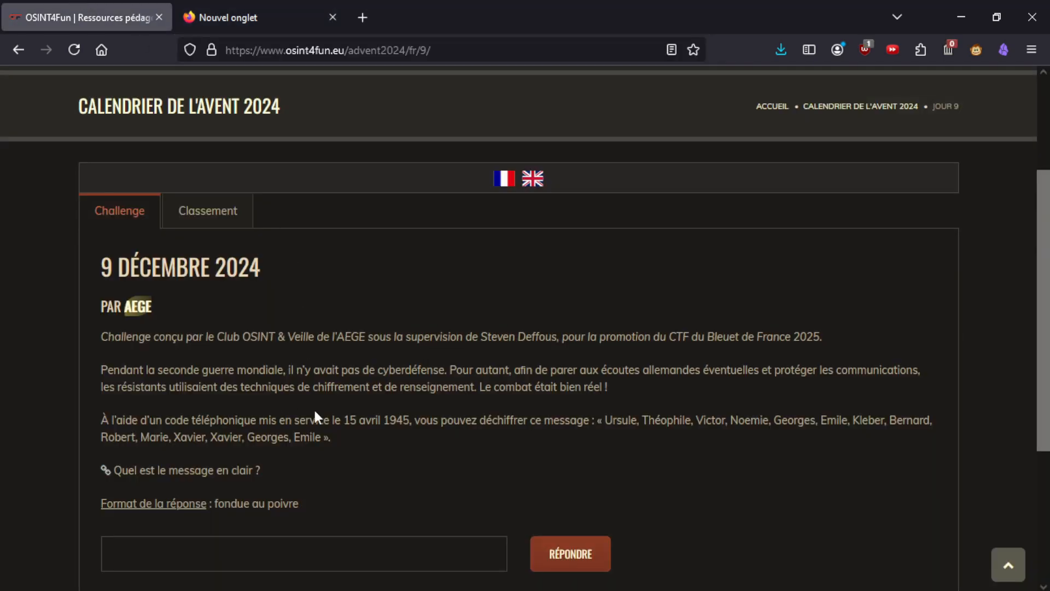
left_click(253, 16)
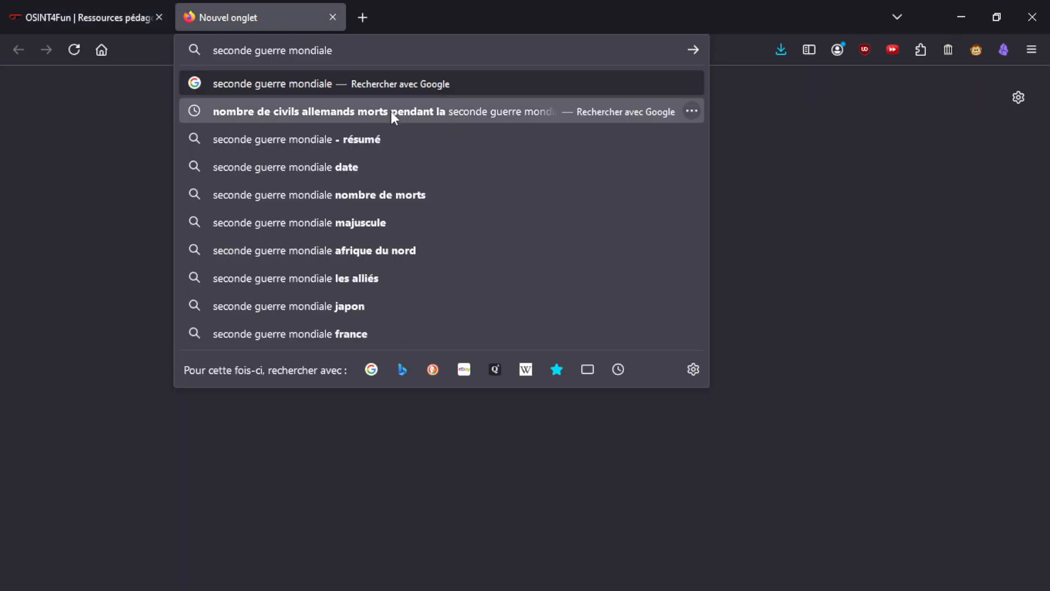
type("code téléphonique chiffrement résistants")
key("Return")
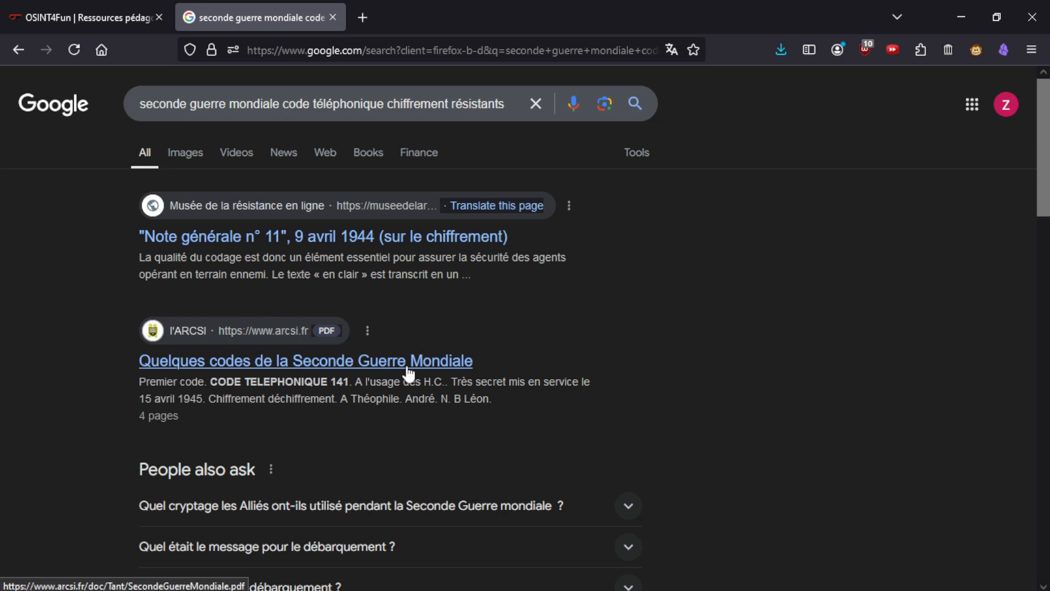
Open the ARCSI document SecondeGuerreMondiale.pdf in the browser and go to its "Premier code" section
left_click(432, 370)
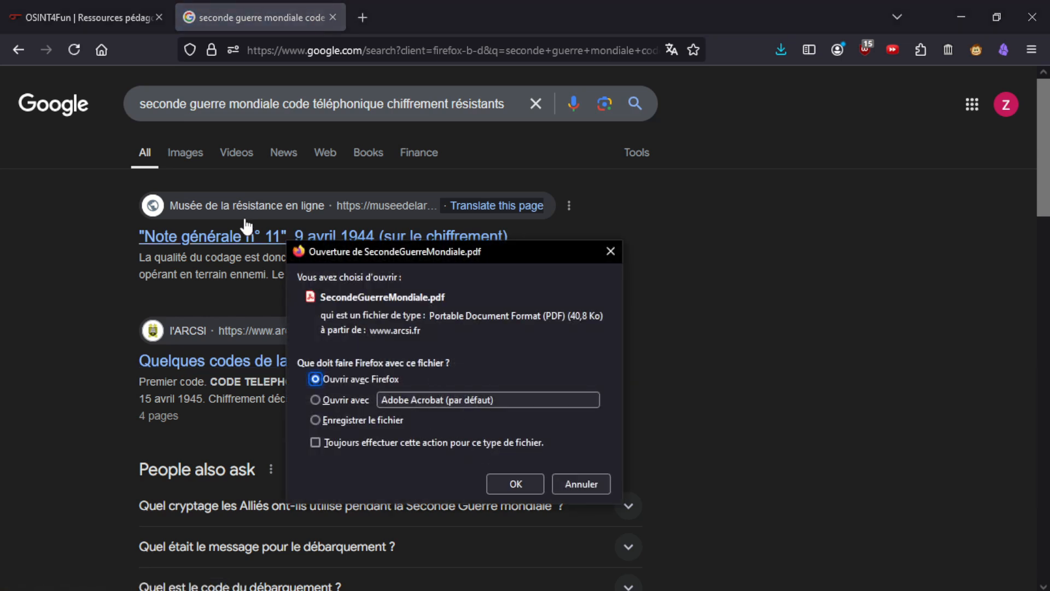
left_click(515, 484)
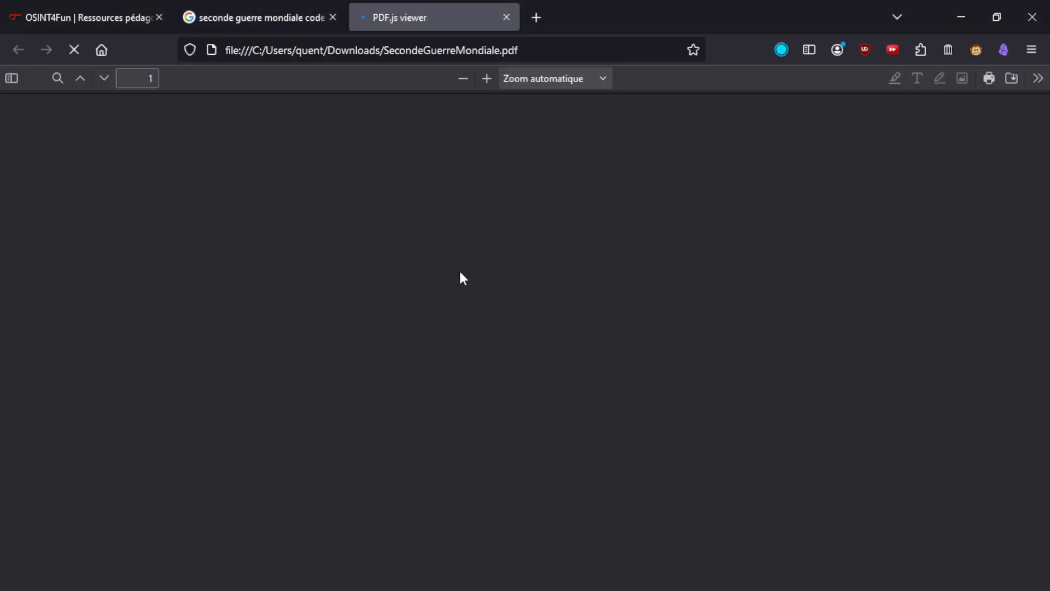
scroll(429, 290, "down", 2)
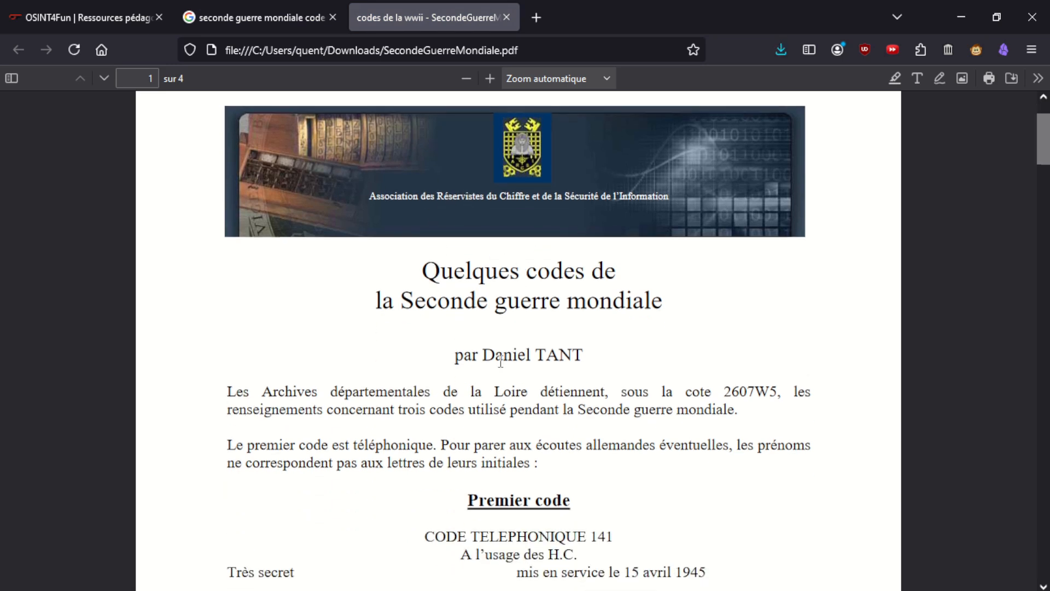
scroll(500, 361, "down", 1)
scroll(391, 327, "down", 2)
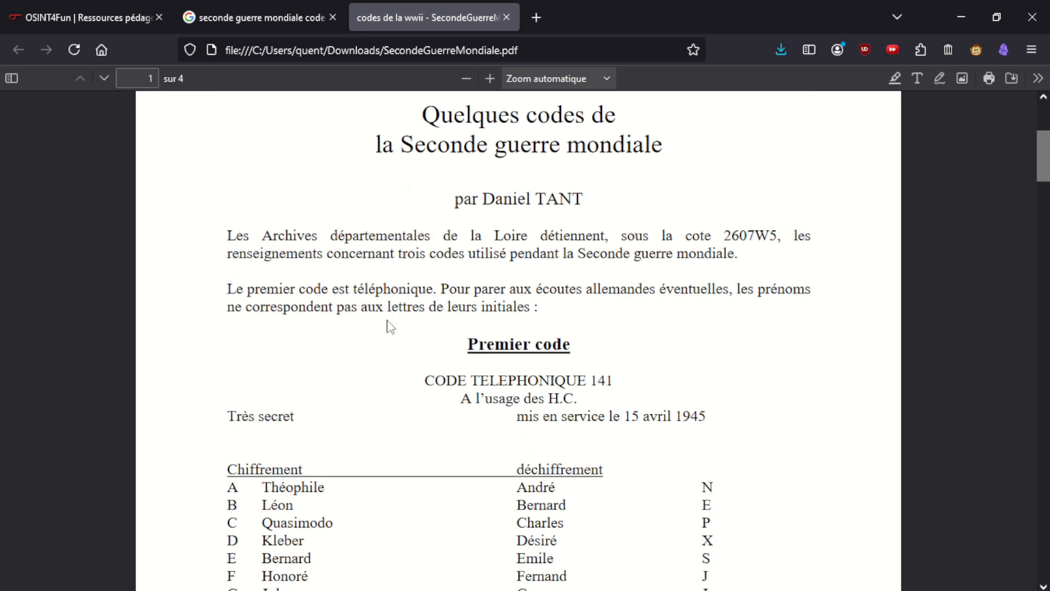
Compare the PDF's introduction to the first code with the challenge's wording on the telephone code and German eavesdropping
left_click_drag(335, 290, 471, 290)
left_click(471, 290)
left_click(110, 18)
left_click_drag(158, 422, 289, 421)
left_click(289, 421)
left_click(429, 18)
left_click(134, 5)
left_click_drag(556, 370, 769, 370)
left_click(478, 20)
key("ctrl+Tab")
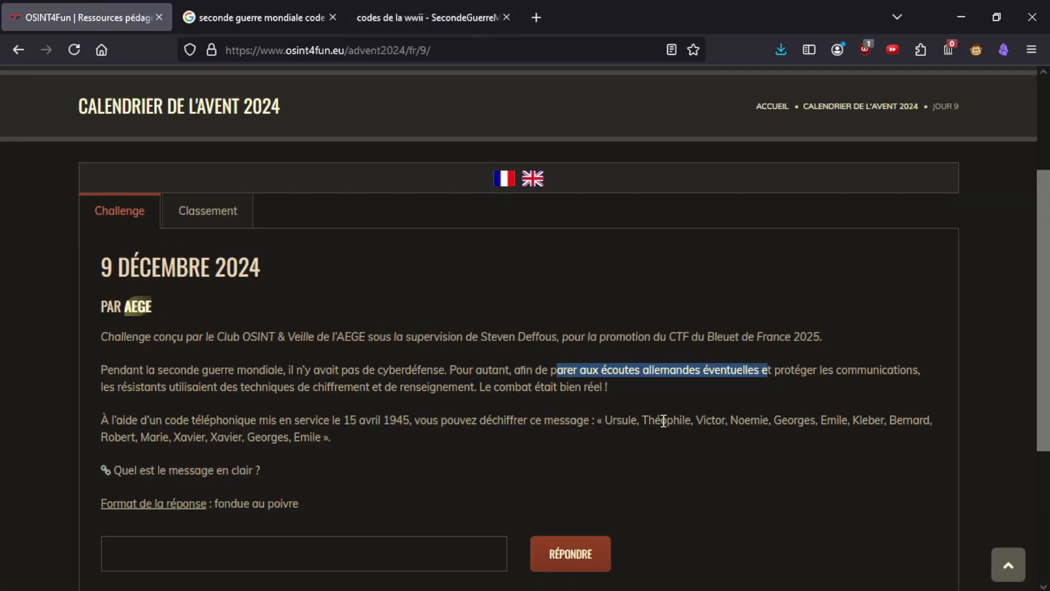
key("ctrl+Tab")
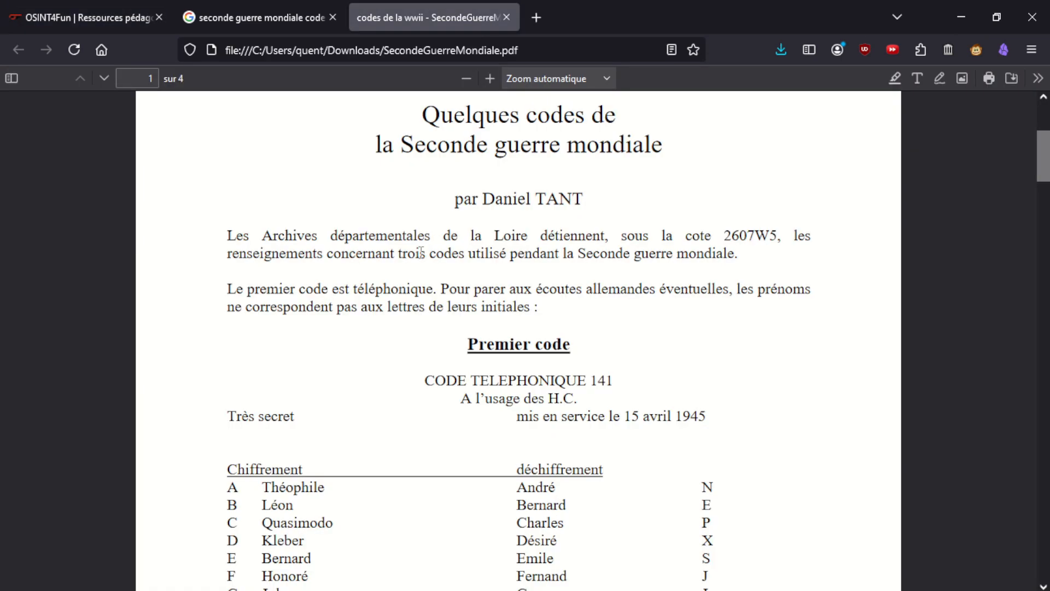
Examine the Code téléphonique 141 table, comparing its Chiffrement and déchiffrement columns of letters and first names
scroll(391, 320, "down", 3)
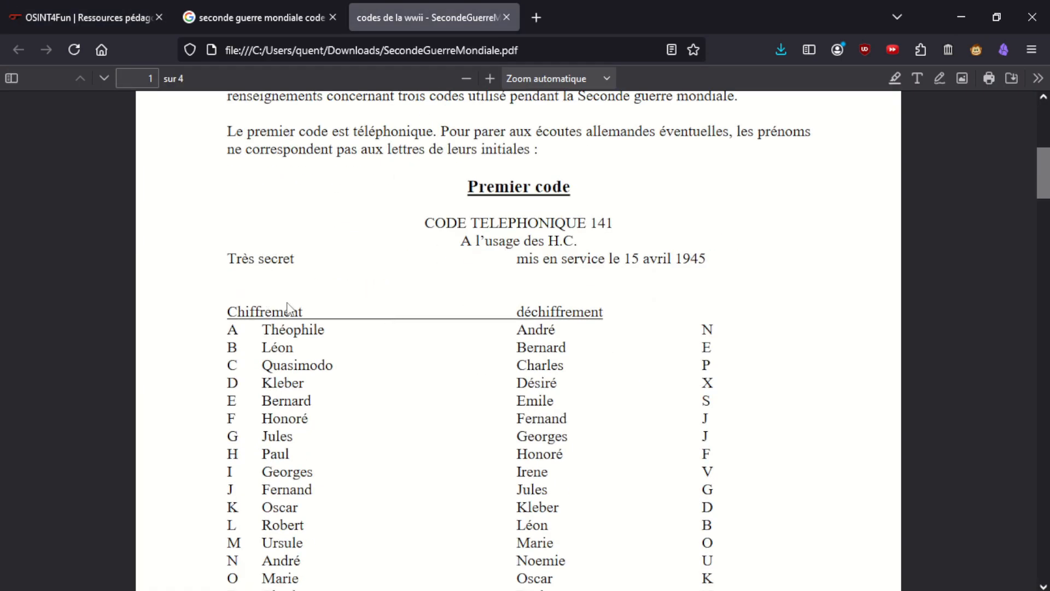
double_click(275, 328)
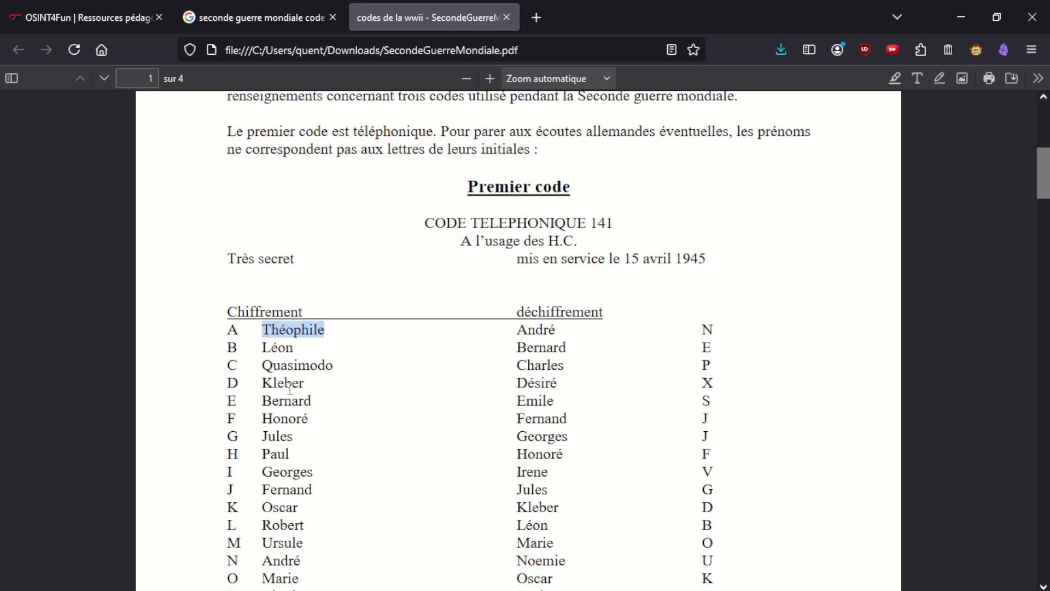
left_click(290, 387)
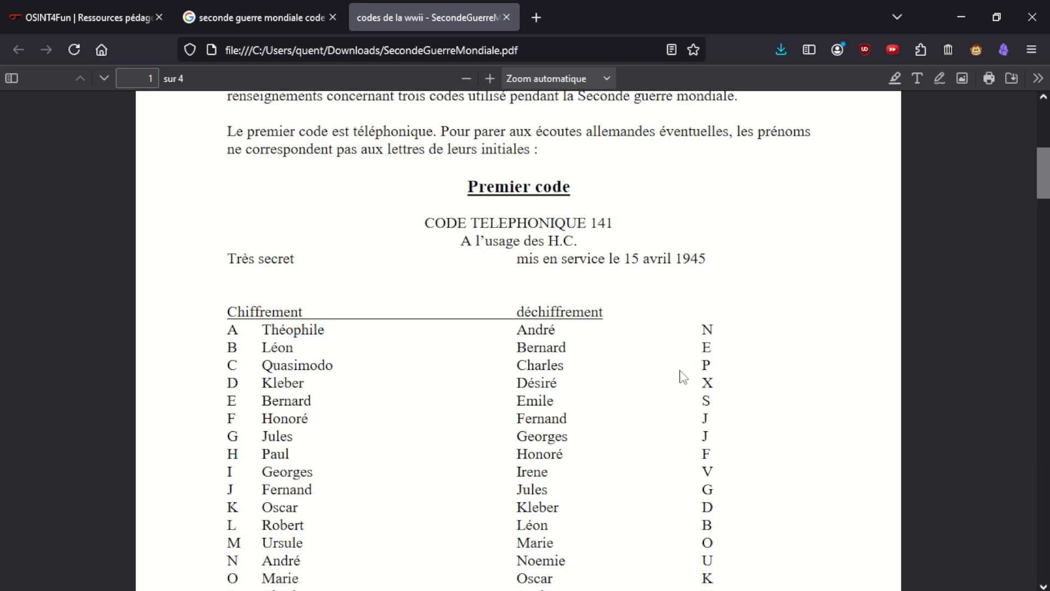
scroll(713, 381, "down", 2)
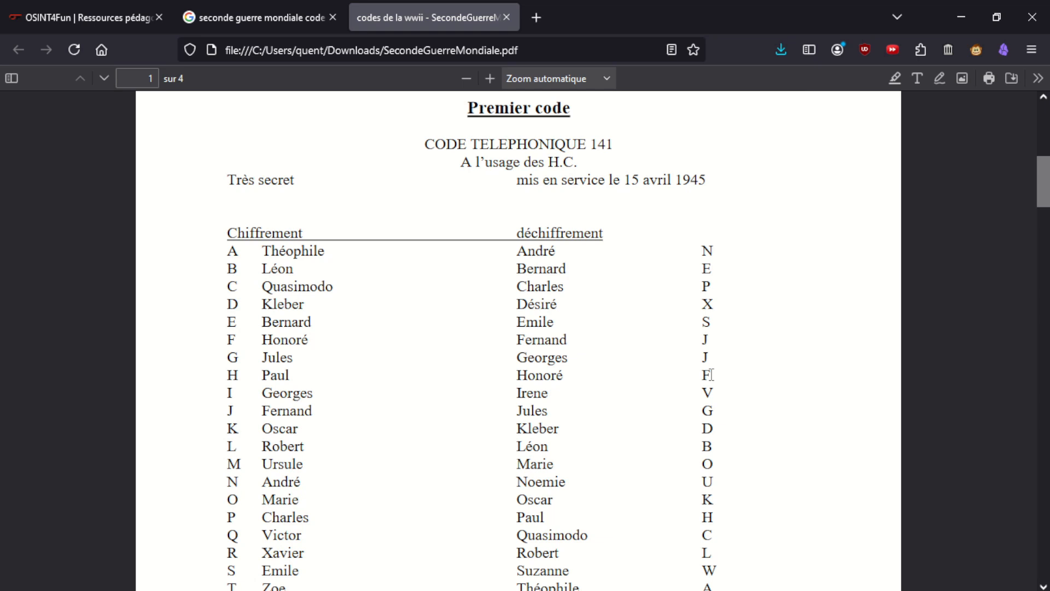
scroll(713, 376, "down", 2)
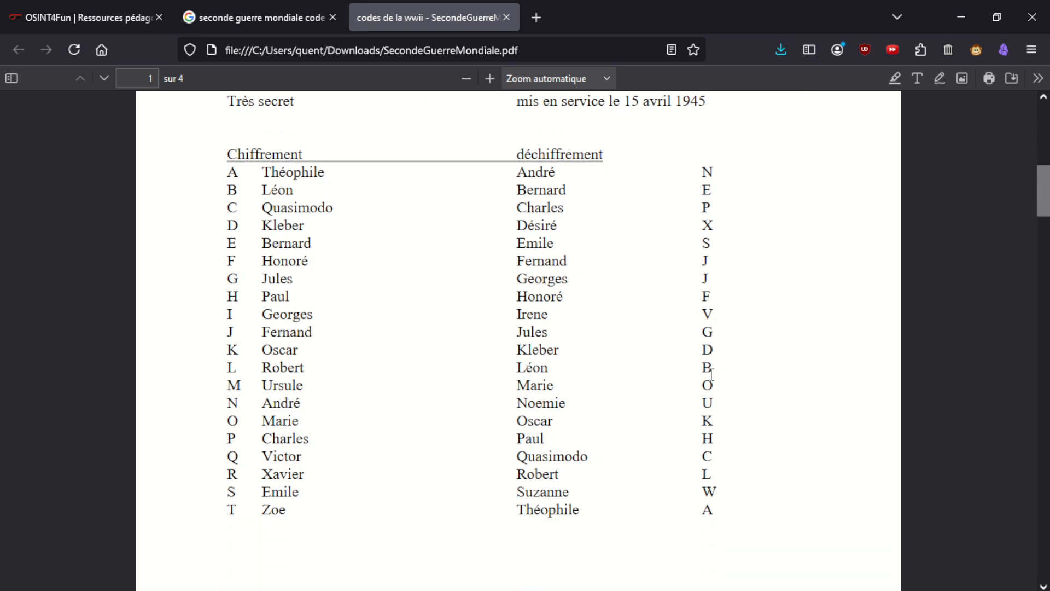
double_click(546, 208)
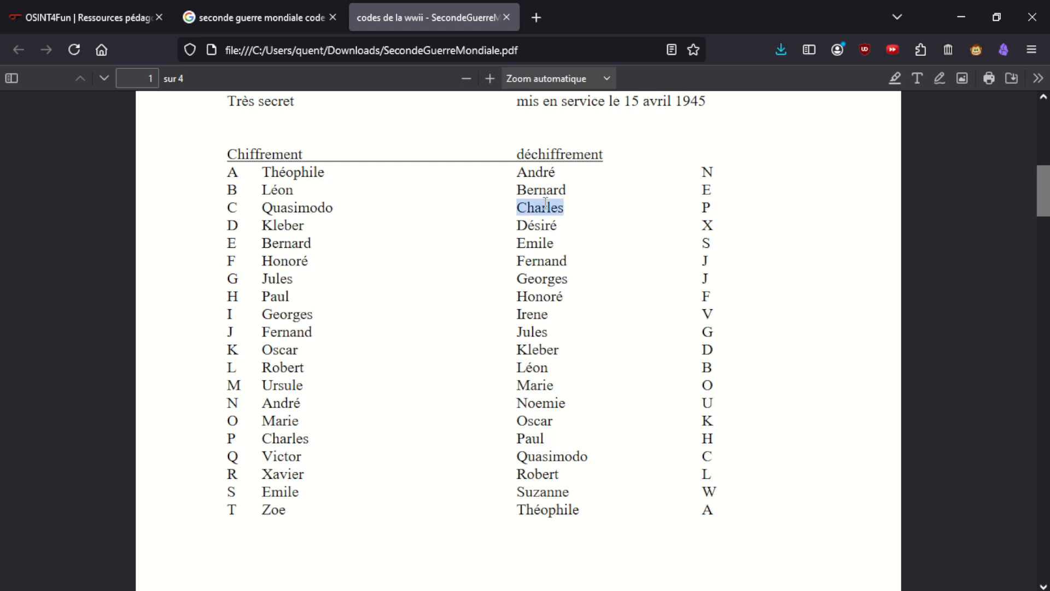
double_click(280, 440)
double_click(539, 207)
right_click(380, 311)
left_click(414, 343)
left_click_drag(223, 167, 279, 483)
left_click(278, 487)
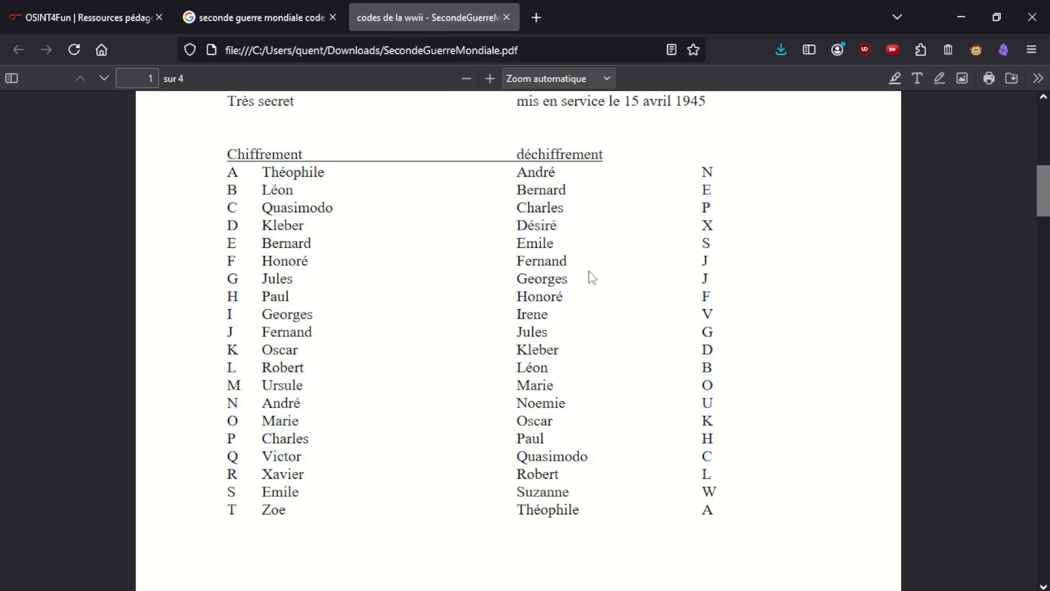
left_click_drag(516, 168, 539, 492)
left_click(538, 493)
Study the rest of the code table and the worked example "Départ d'urgence vers Reims" on page 2
scroll(537, 492, "down", 10)
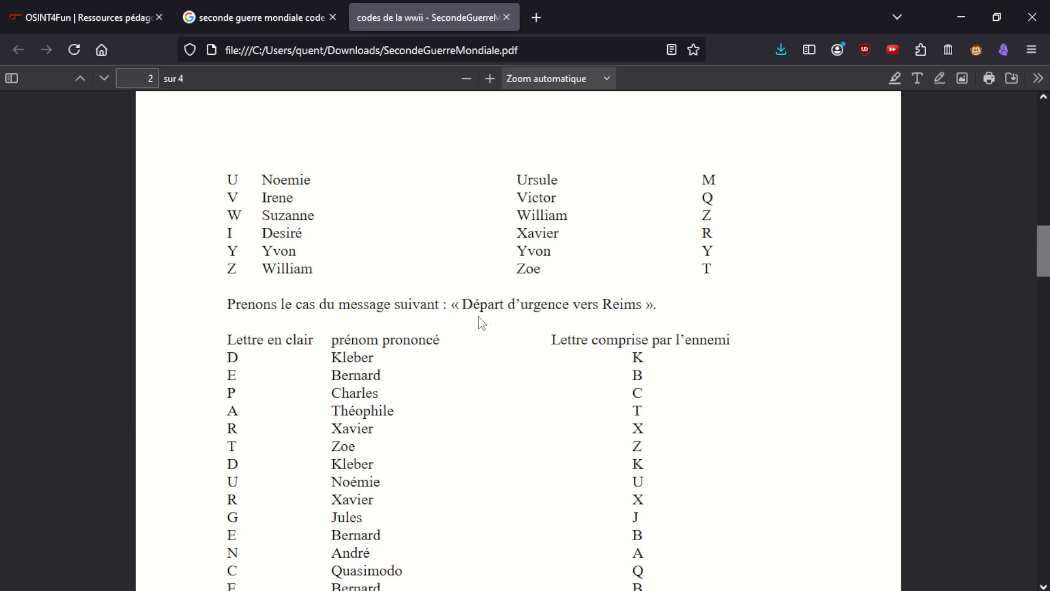
scroll(626, 302, "down", 3)
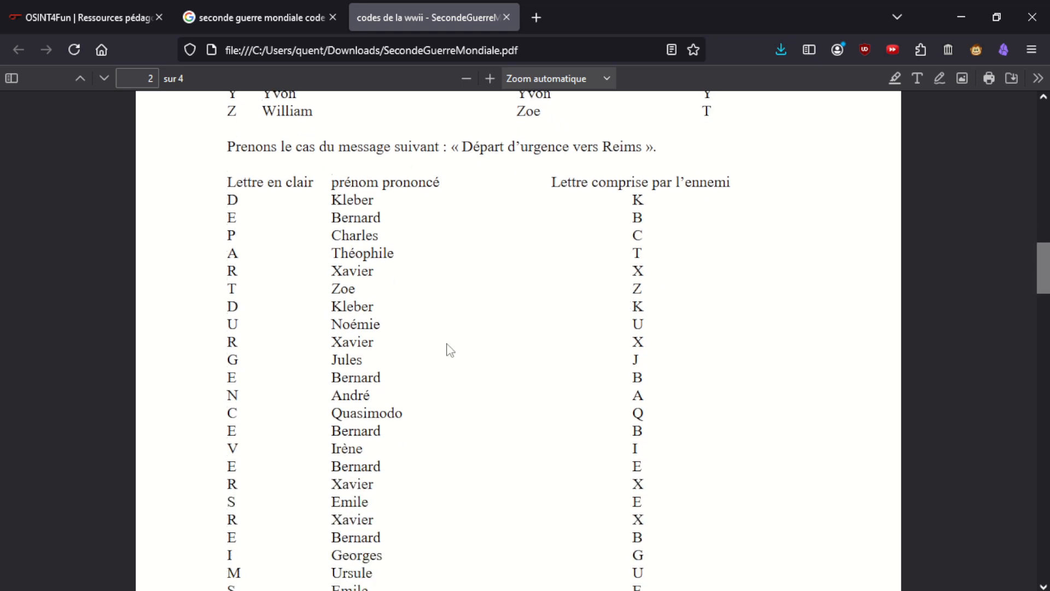
scroll(450, 350, "down", 4)
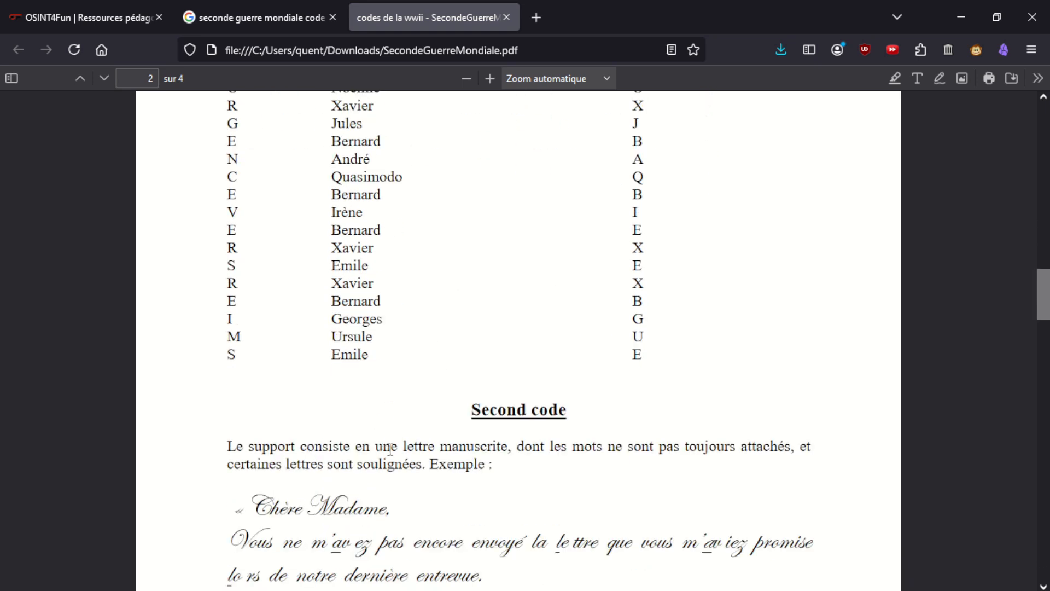
scroll(388, 444, "up", 7)
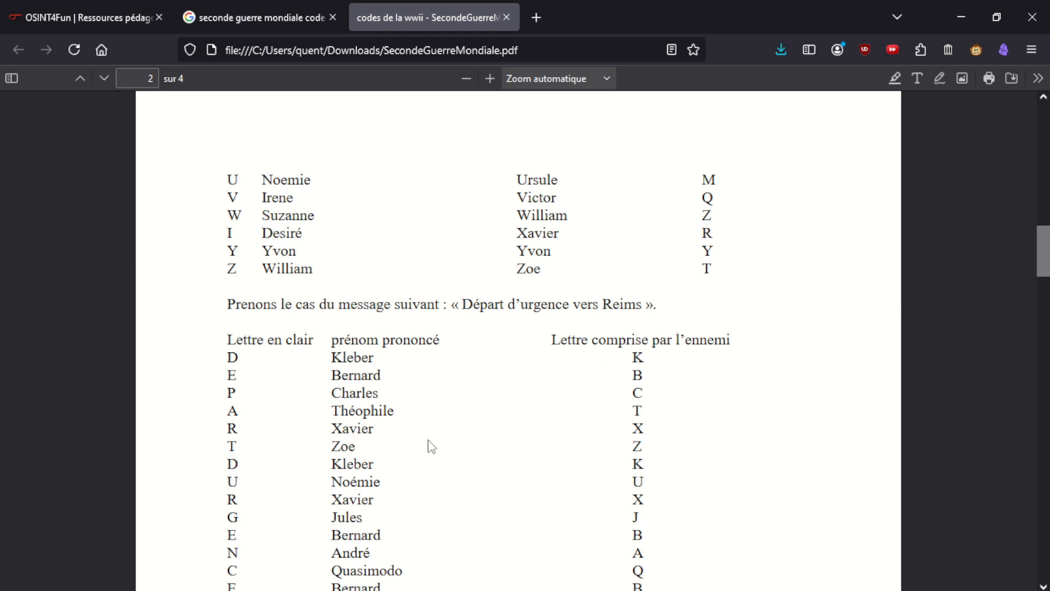
scroll(429, 446, "down", 3)
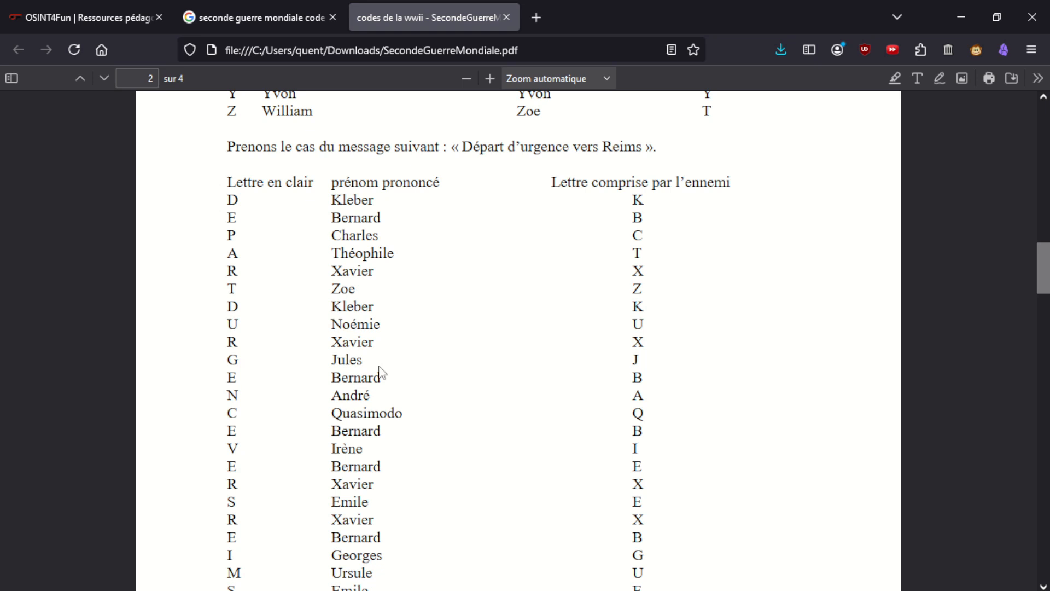
scroll(383, 375, "down", 2)
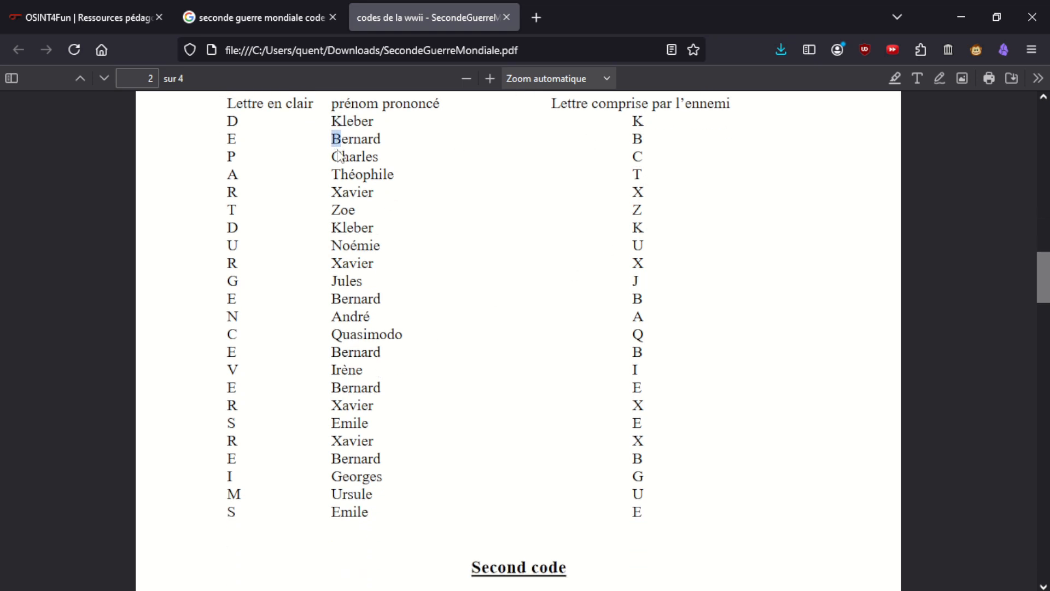
Cross-check the first names in the challenge's coded message against the déchiffrement table in the PDF
left_click(315, 9)
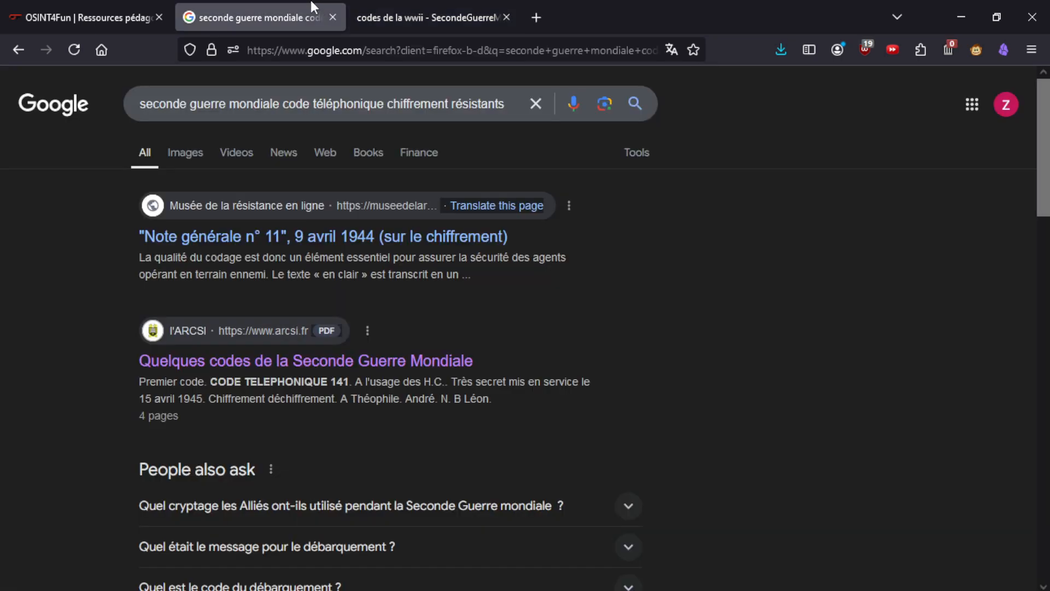
left_click(112, 7)
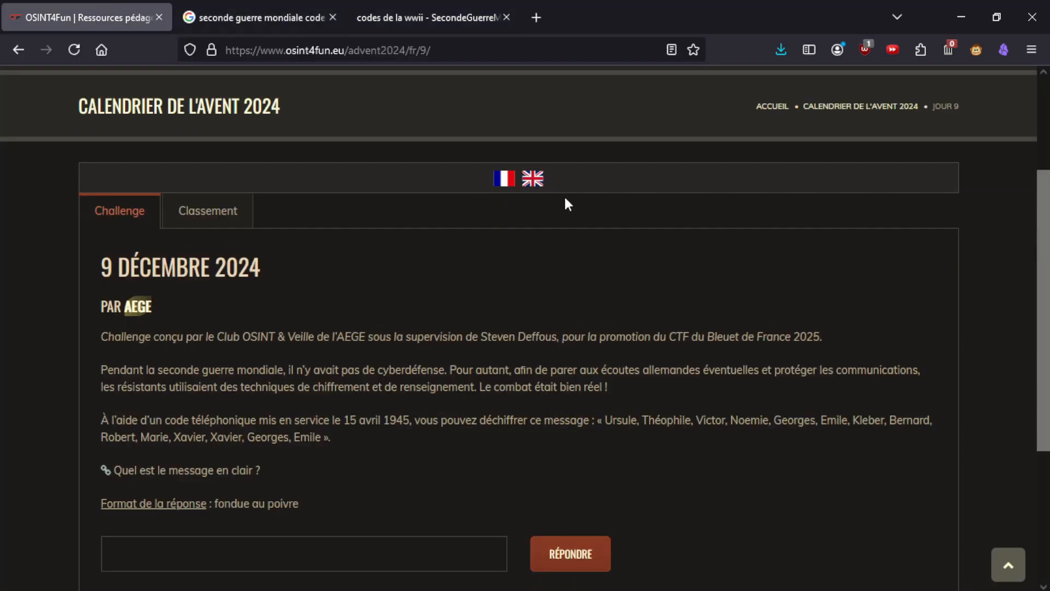
left_click(471, 2)
scroll(509, 369, "up", 6)
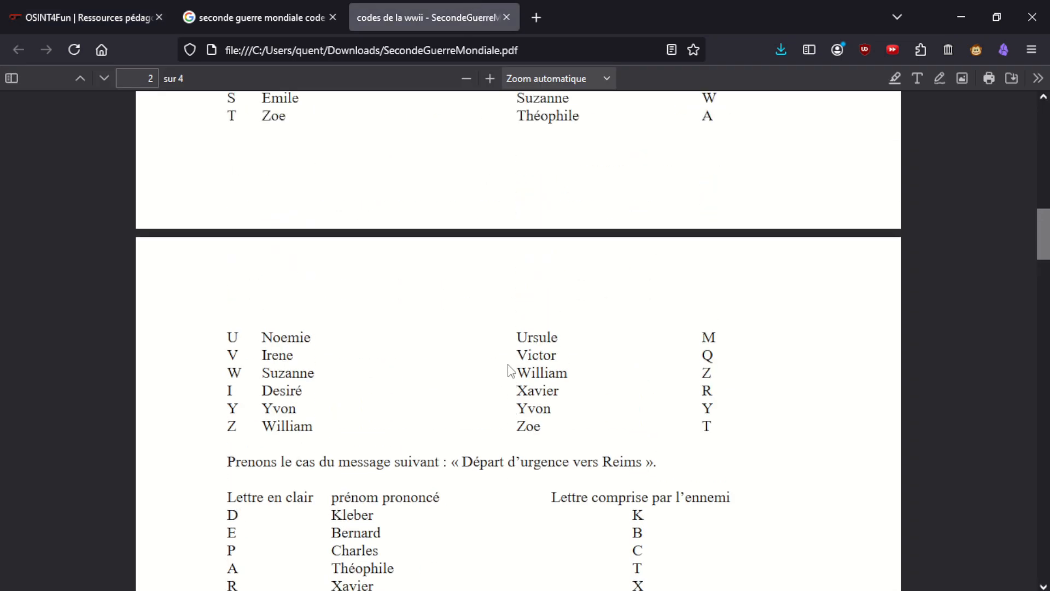
scroll(599, 459, "up", 4)
scroll(602, 462, "up", 5)
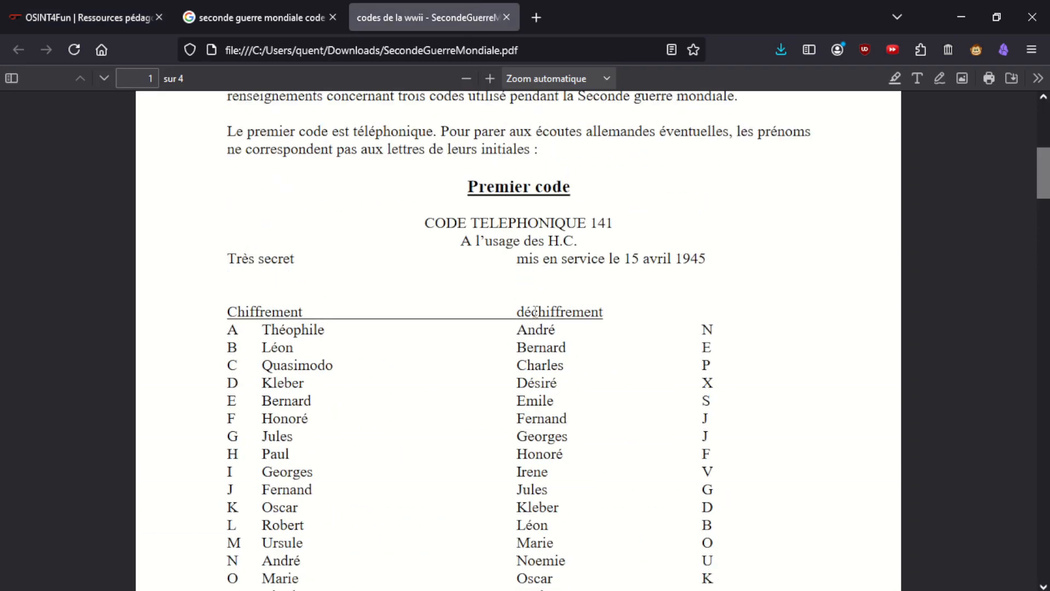
scroll(552, 411, "down", 8)
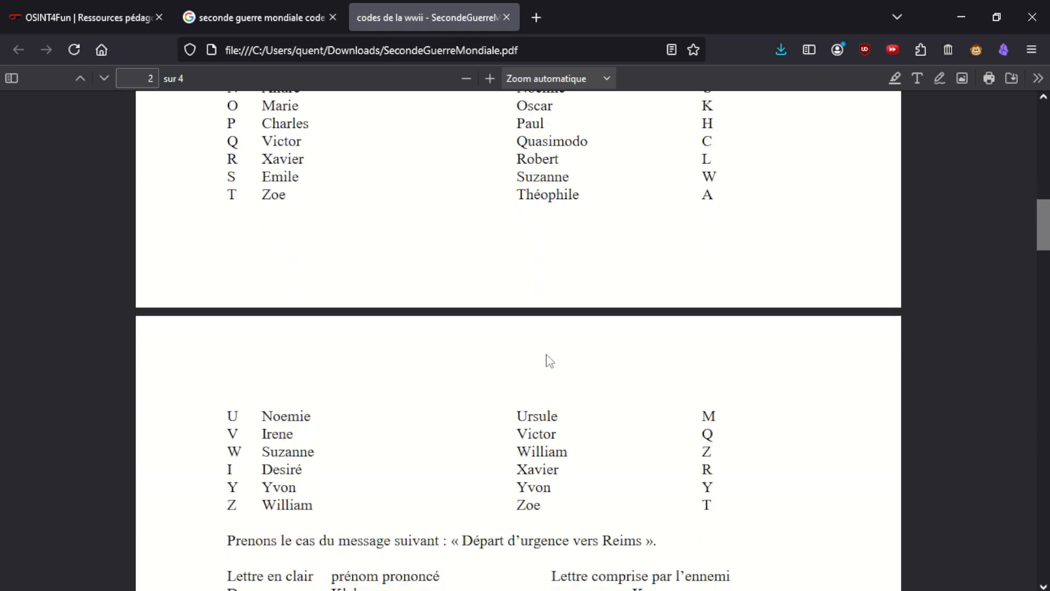
scroll(682, 443, "up", 3)
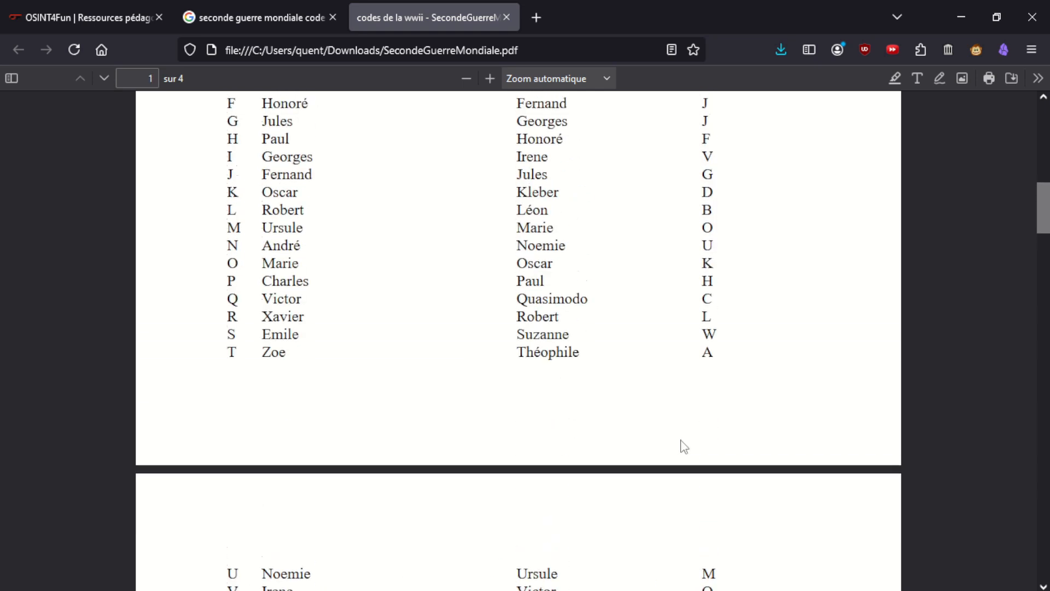
left_click(87, 17)
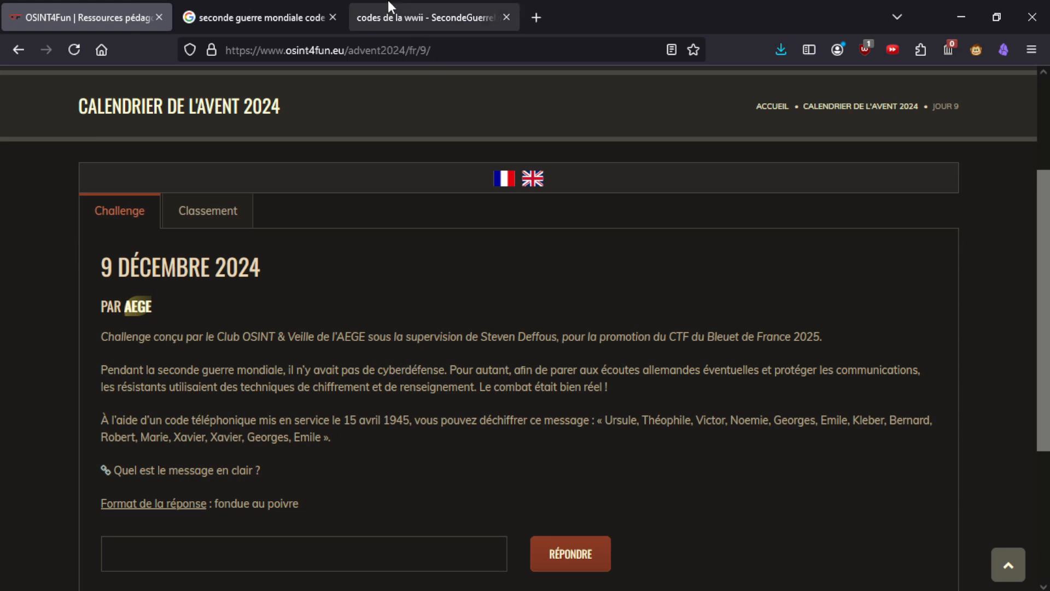
left_click(455, 8)
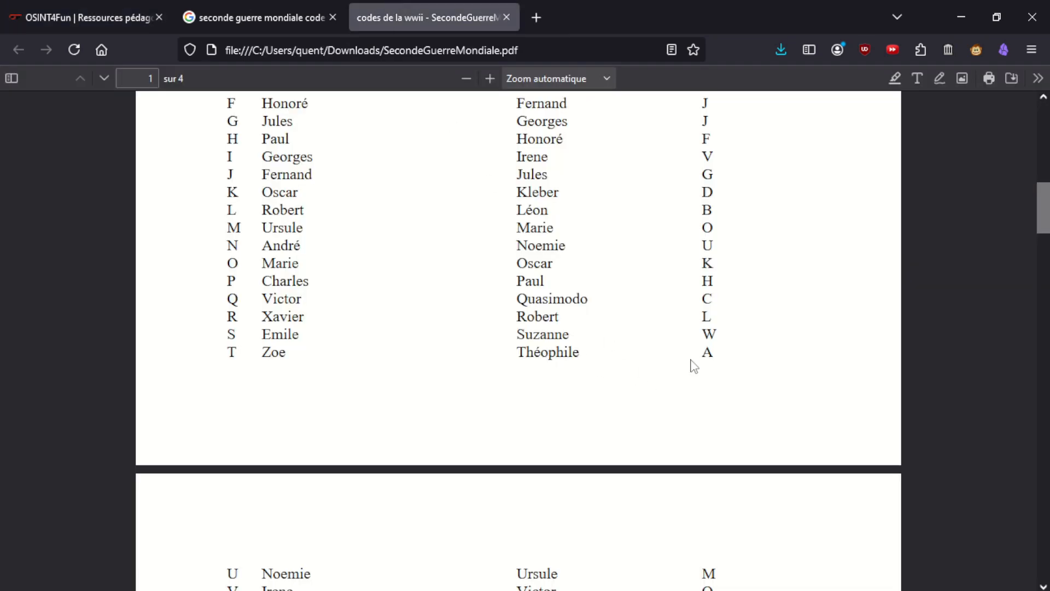
scroll(714, 396, "up", 2)
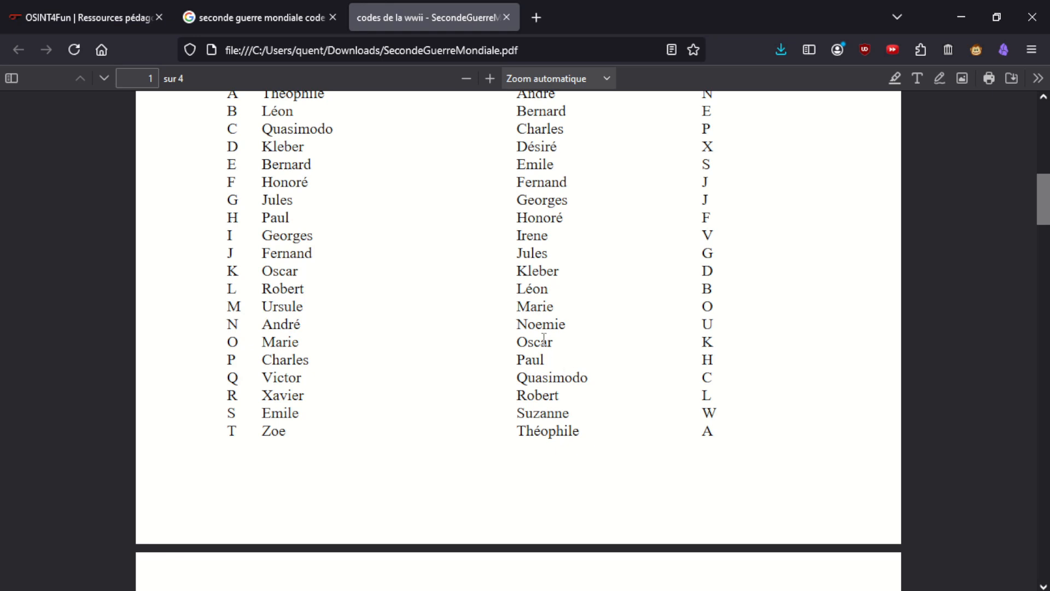
scroll(547, 350, "down", 5)
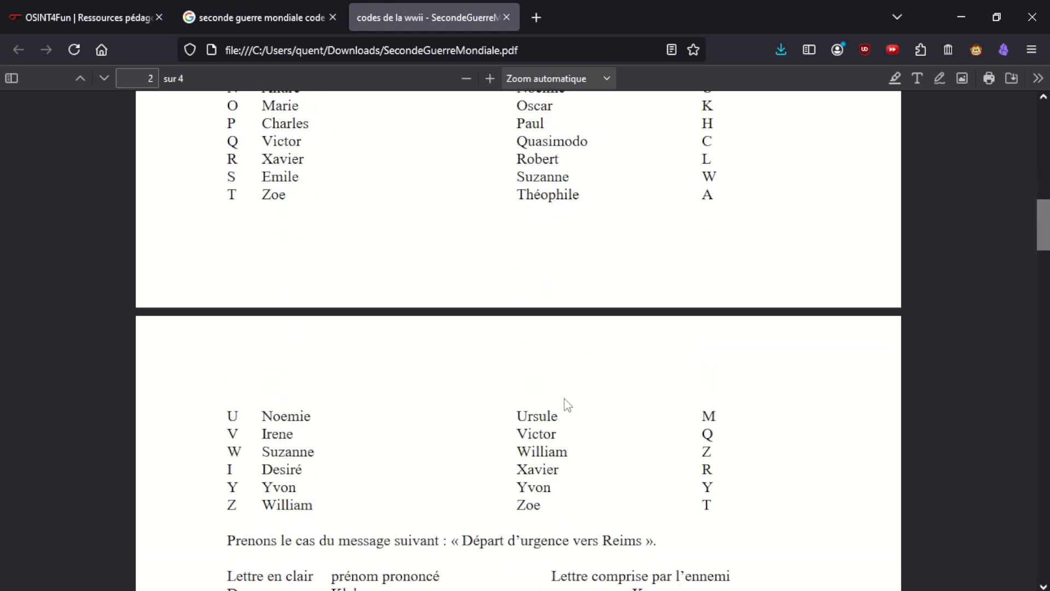
scroll(610, 375, "up", 5)
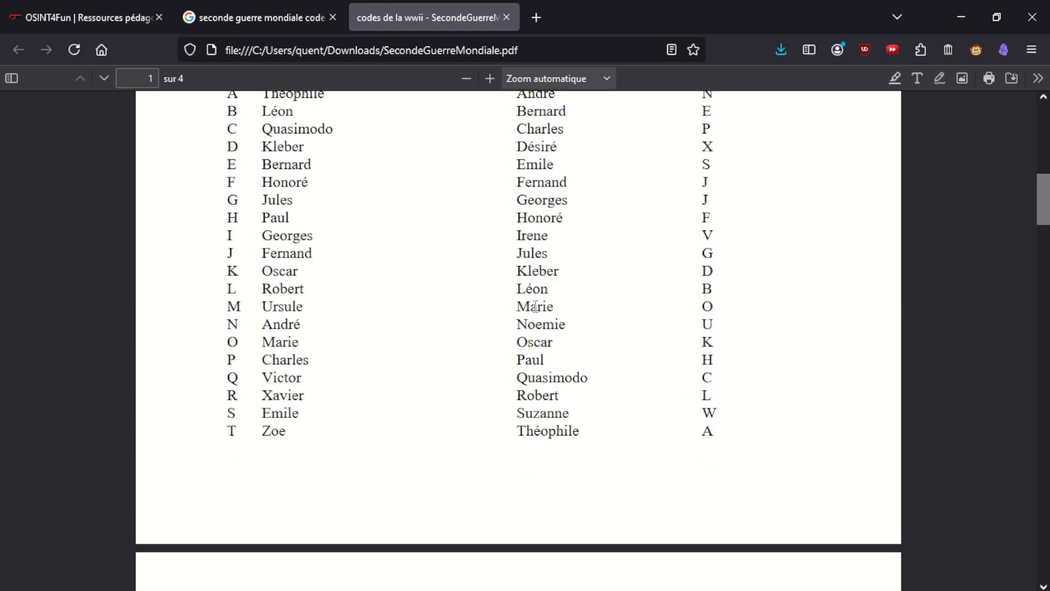
left_click(236, 11)
left_click(116, 7)
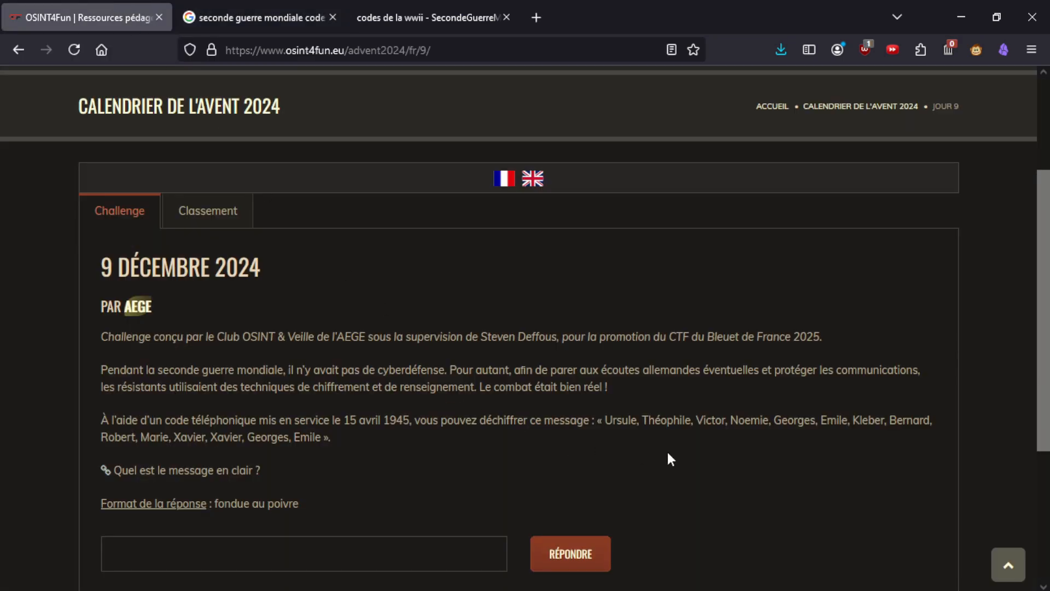
Recheck the Code téléphonique 141 table in the PDF to see how first names map to letters
left_click(428, 17)
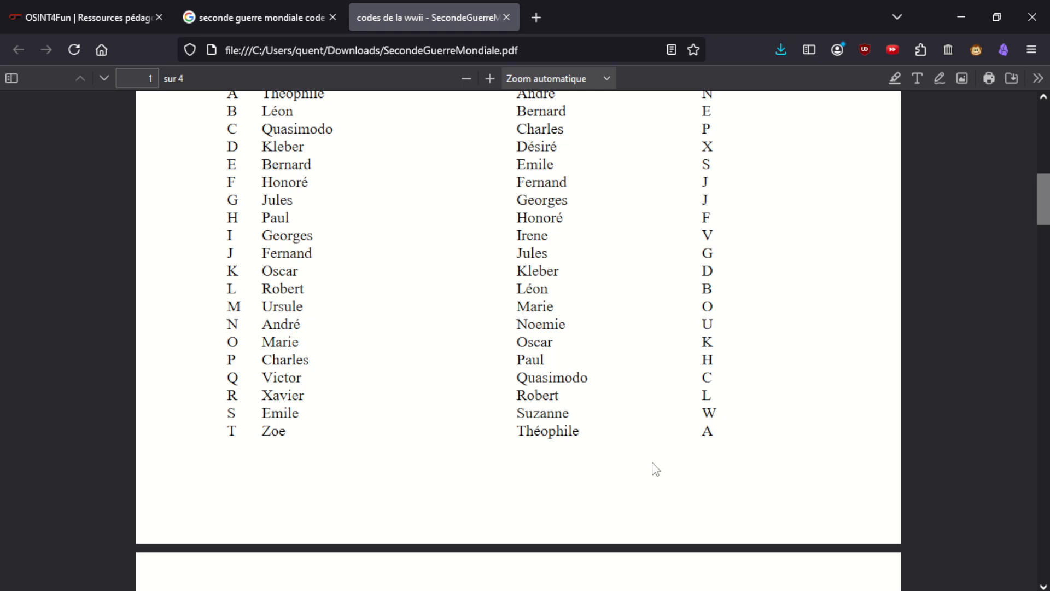
scroll(655, 468, "up", 2)
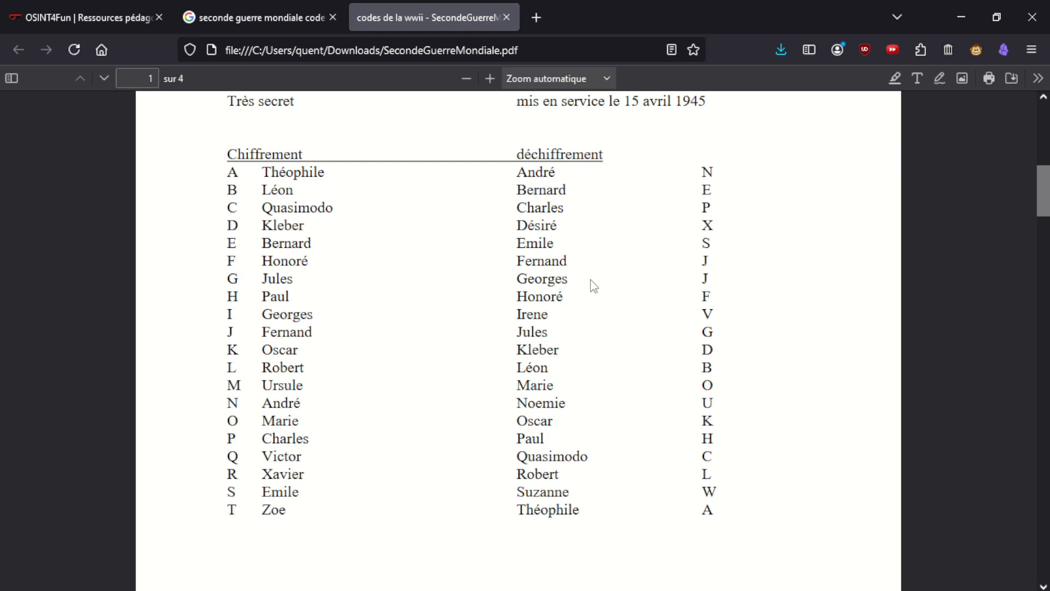
left_click(277, 5)
left_click(127, 4)
left_click(413, 8)
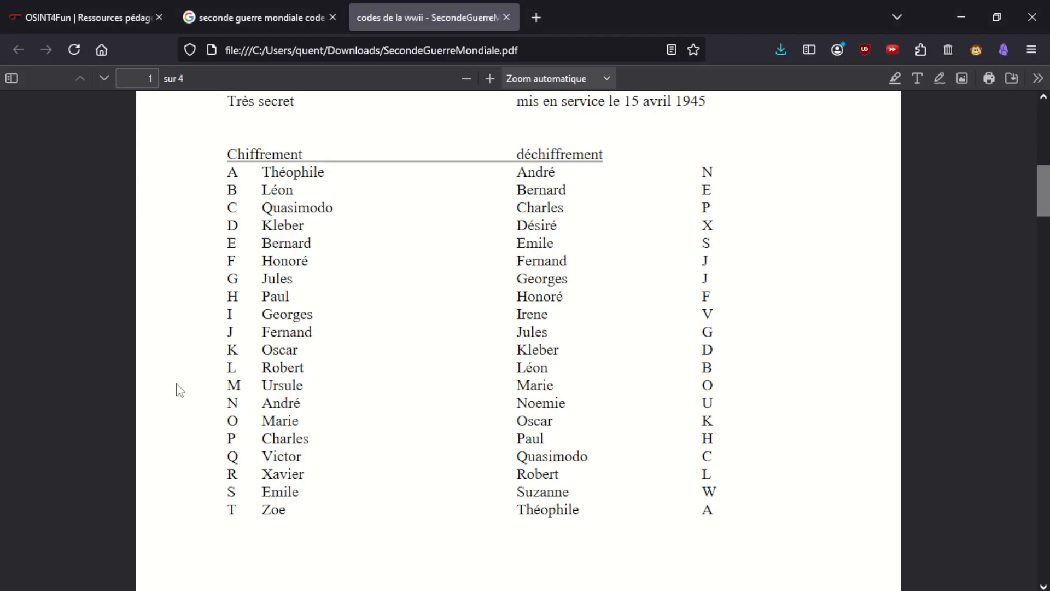
Copy the coded list of first names from the challenge page into the empty Sublime Text document
left_click(87, 17)
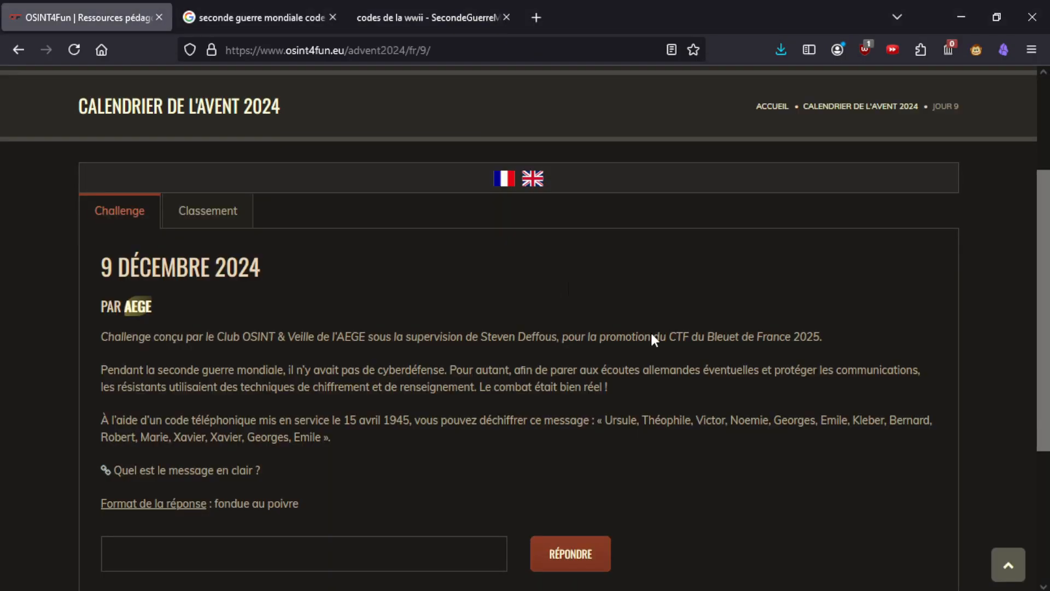
left_click_drag(609, 420, 323, 436)
key("ctrl+c")
key("alt+Tab")
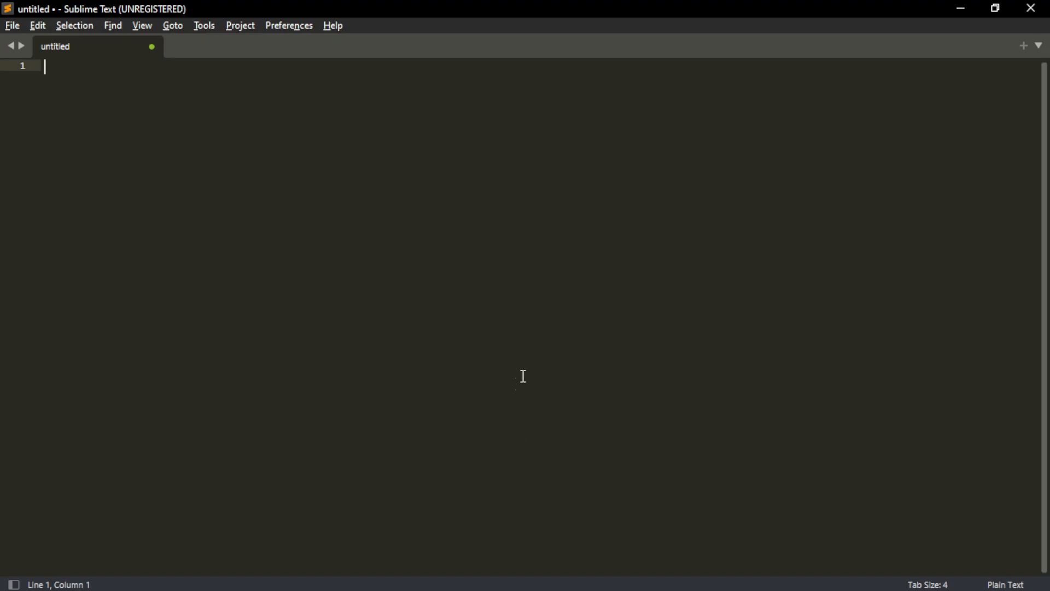
key("ctrl+v")
Replace every comma separator in the pasted message with a line break, giving each first name its own line
left_click_drag(91, 65, 80, 65)
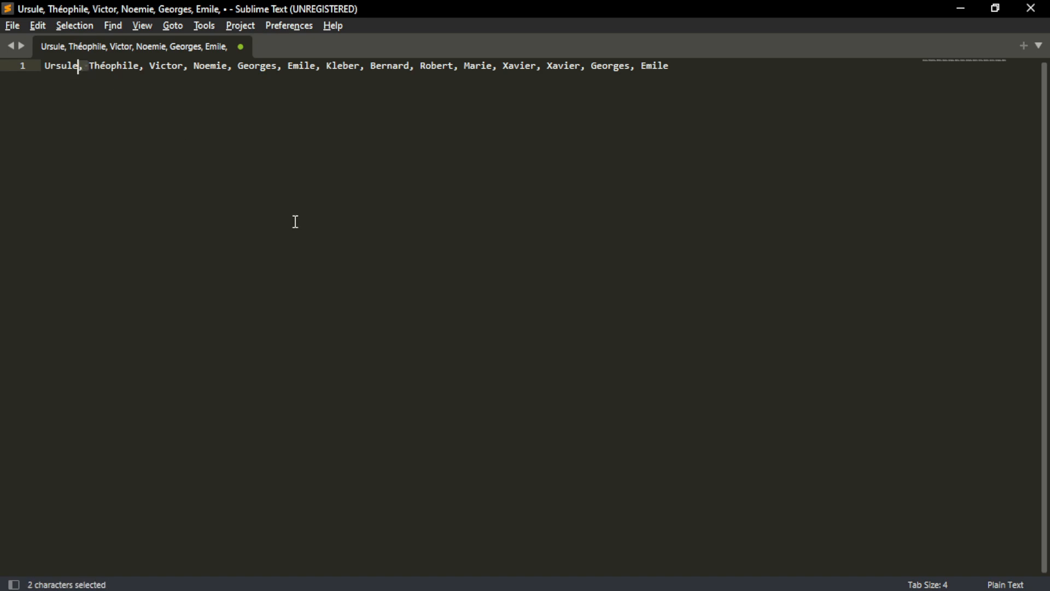
key("ctrl+f")
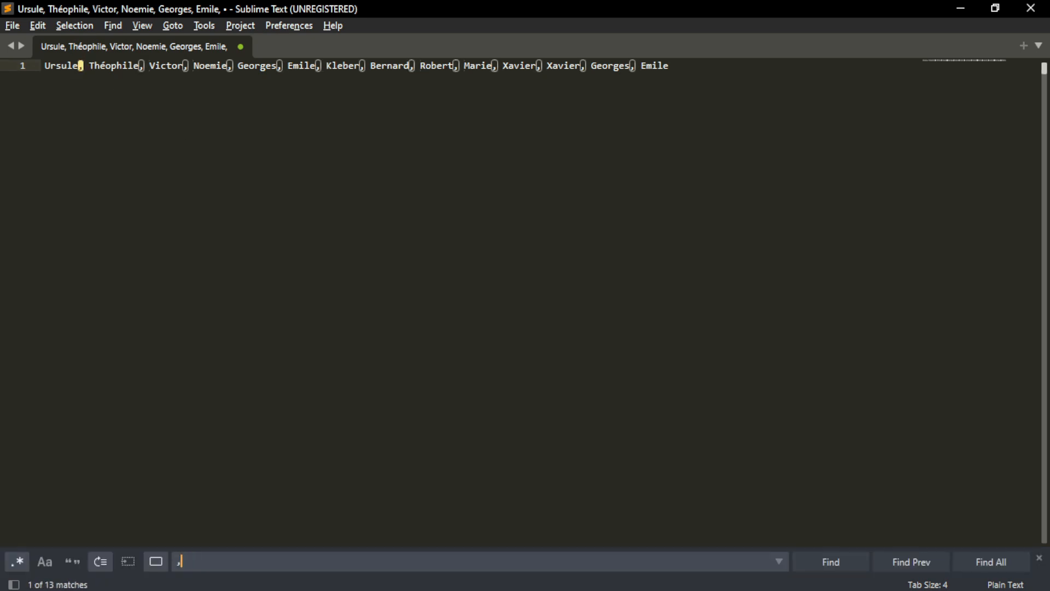
left_click(978, 564)
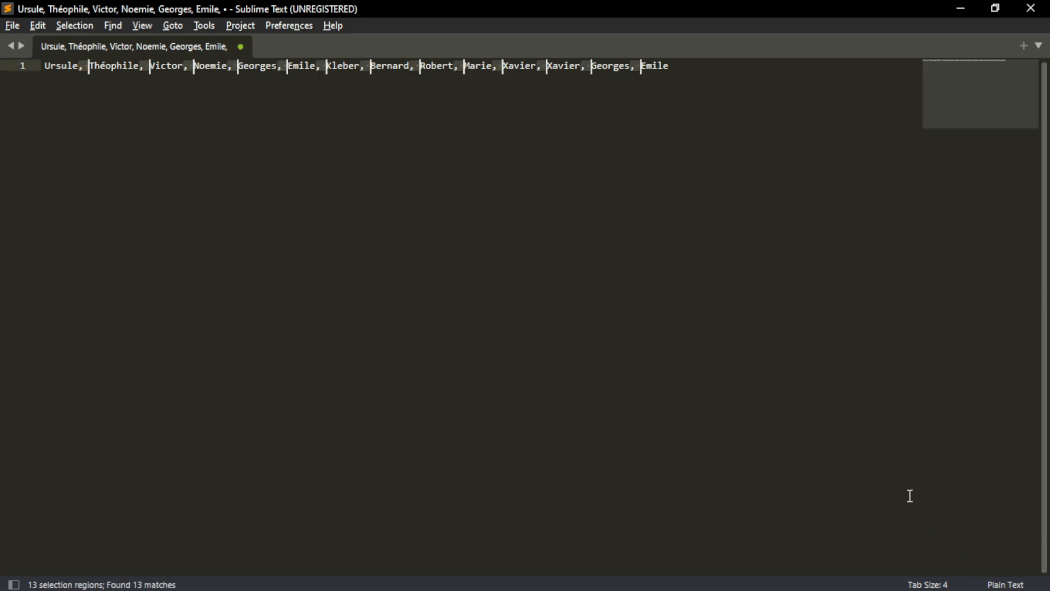
key("BackSpace")
key("Return")
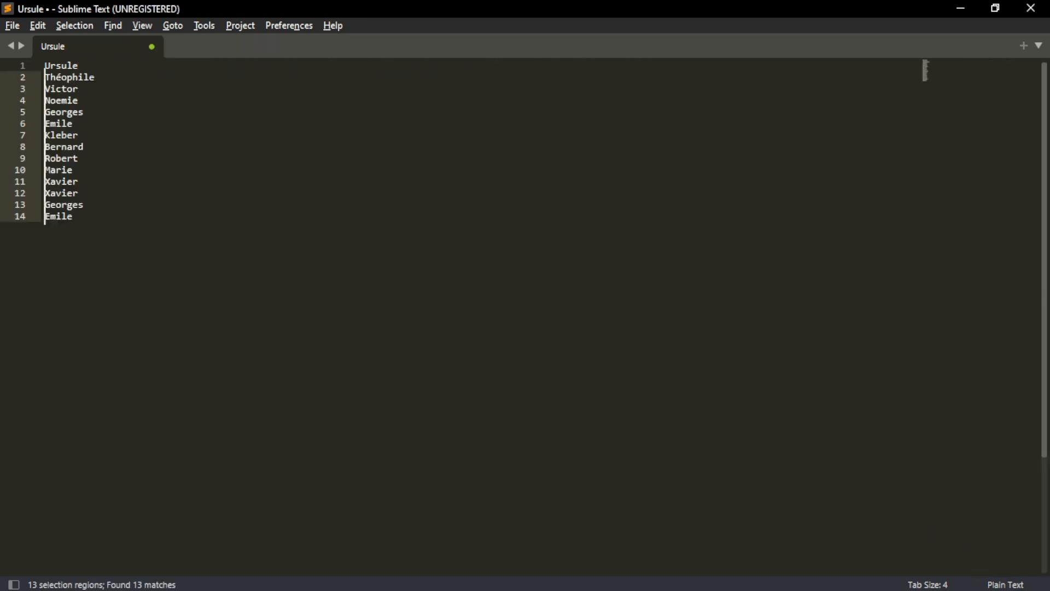
left_click(610, 557)
Add "->" after Ursule on line 1 and arrange the editor side by side with the PDF's code table
left_click(131, 65)
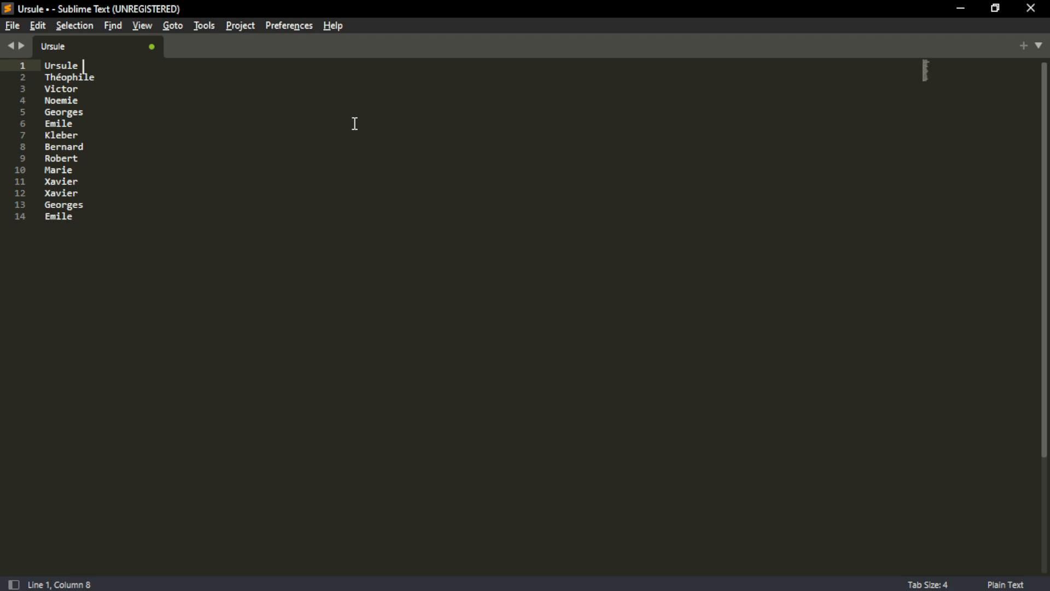
type("->")
left_click_drag(437, 19, 1045, 194)
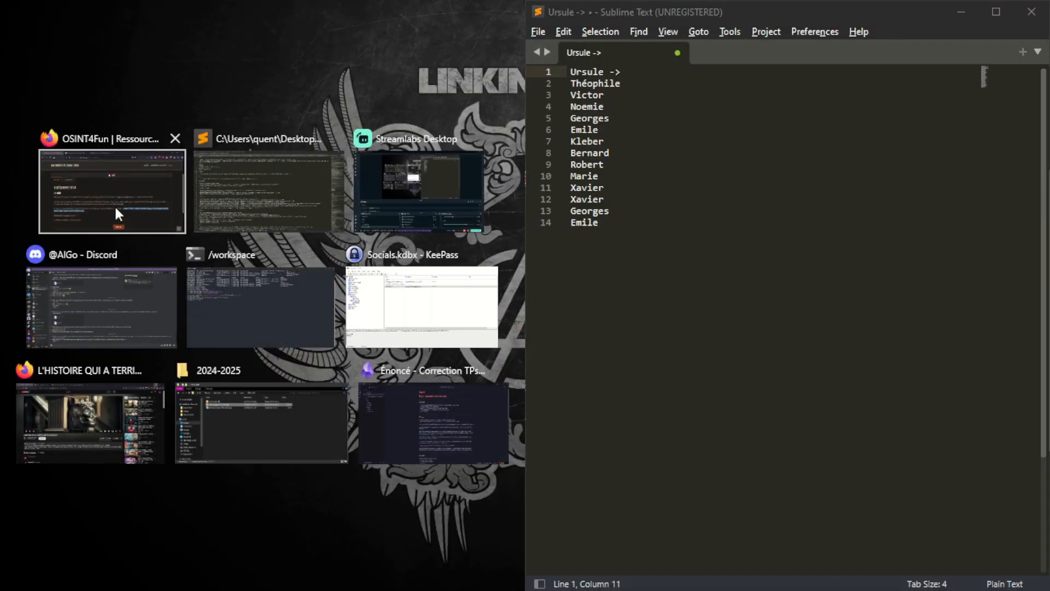
left_click(133, 204)
left_click(314, 4)
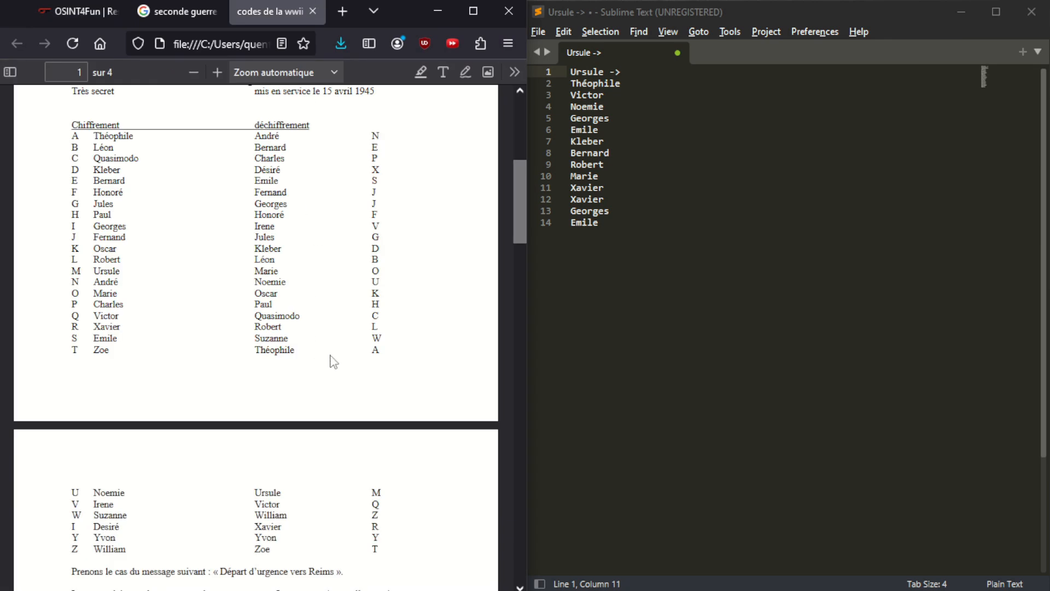
scroll(328, 364, "up", 2)
Decode the first three code names from the déchiffrement column: Ursule -> M, Théophile -> A, Victor -> Q
left_click(645, 67)
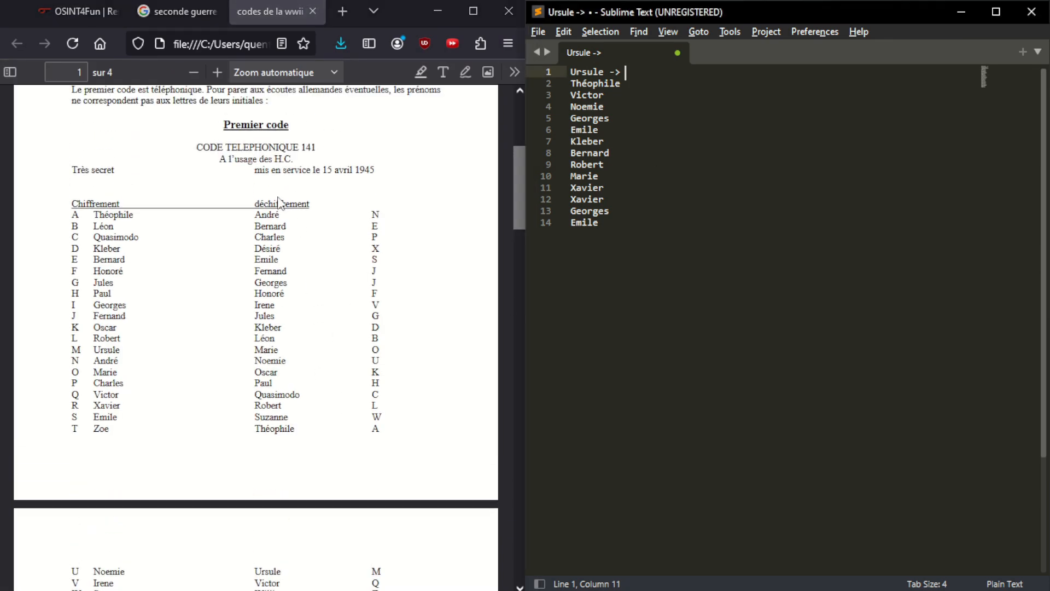
scroll(283, 367, "down", 4)
scroll(284, 394, "up", 4)
type("M")
key("Down")
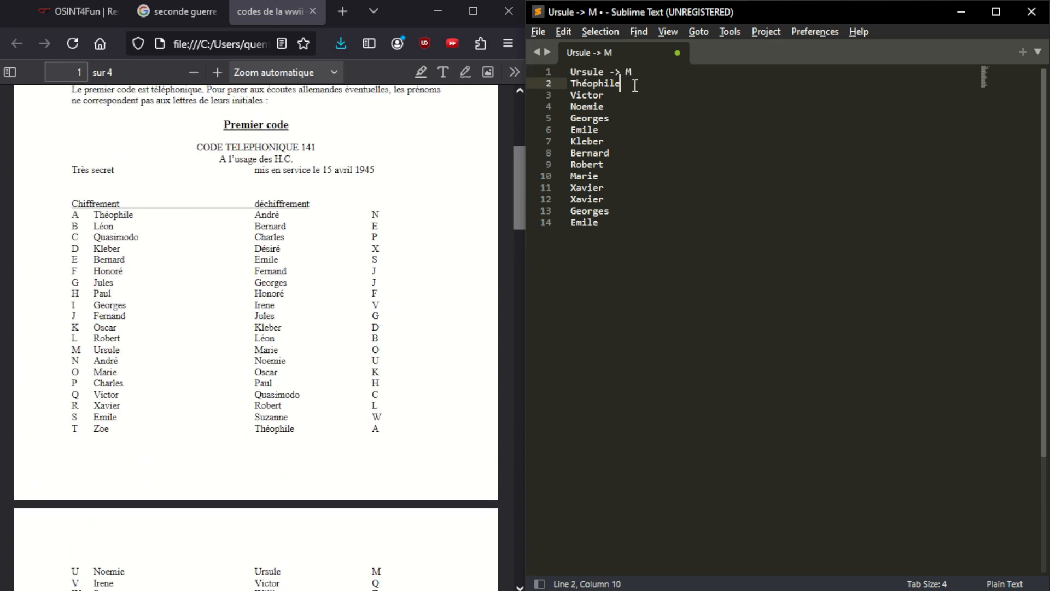
type("-> A")
key("Down")
type("-> Q")
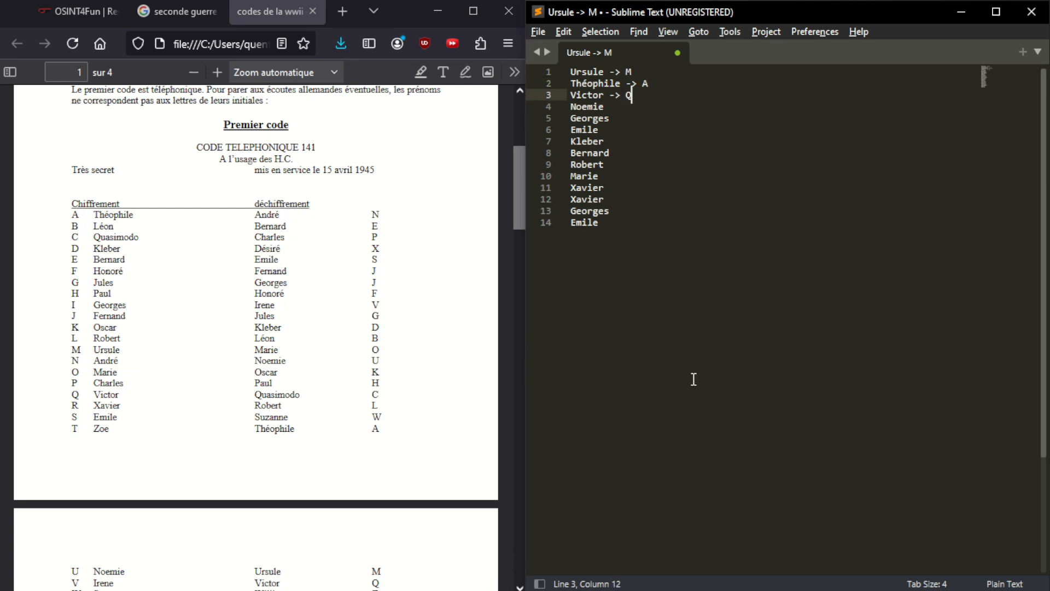
Decode lines 4 to 6 from the table: Noemie -> U, Georges -> J, Emile -> S
key("Down")
type("-> U")
key("Down")
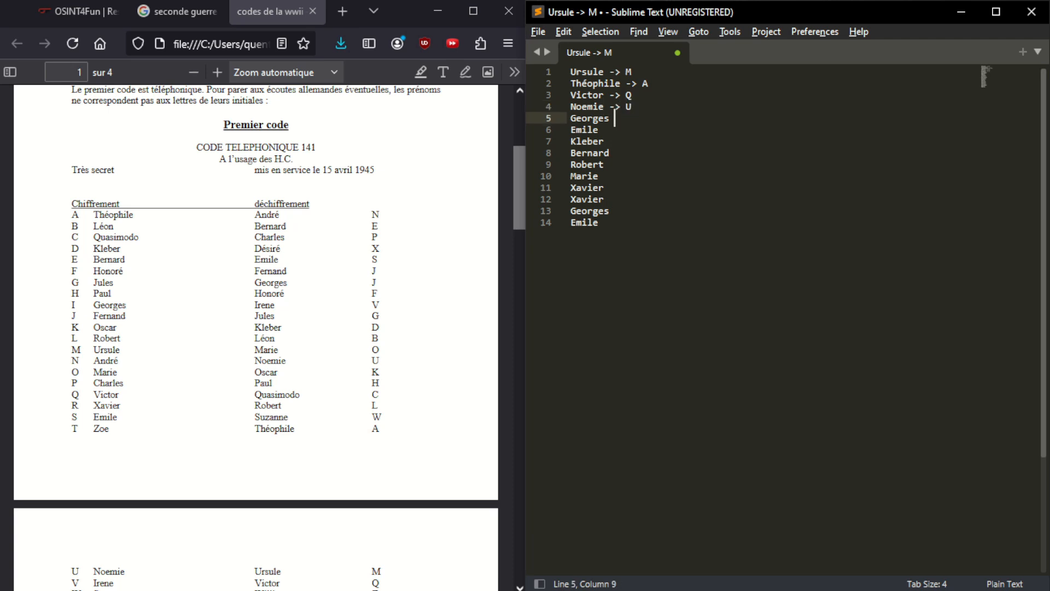
type("-> J")
key("Down")
type("-> ")
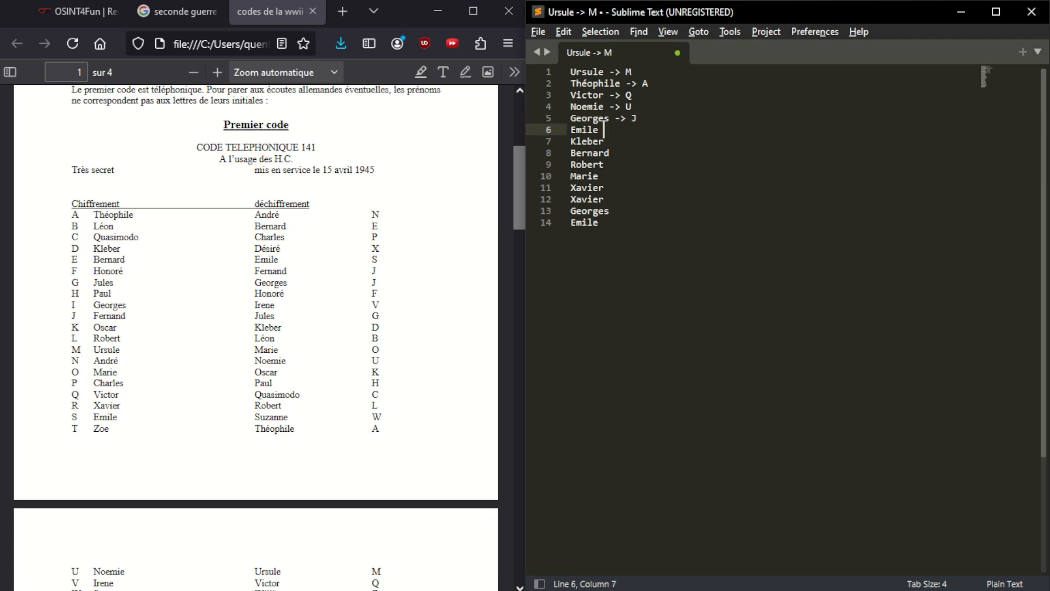
type("S")
Decode lines 7 to 9 from the table: Kleber -> D, Bernard -> E, Robert -> L
key("Down")
type("-> ")
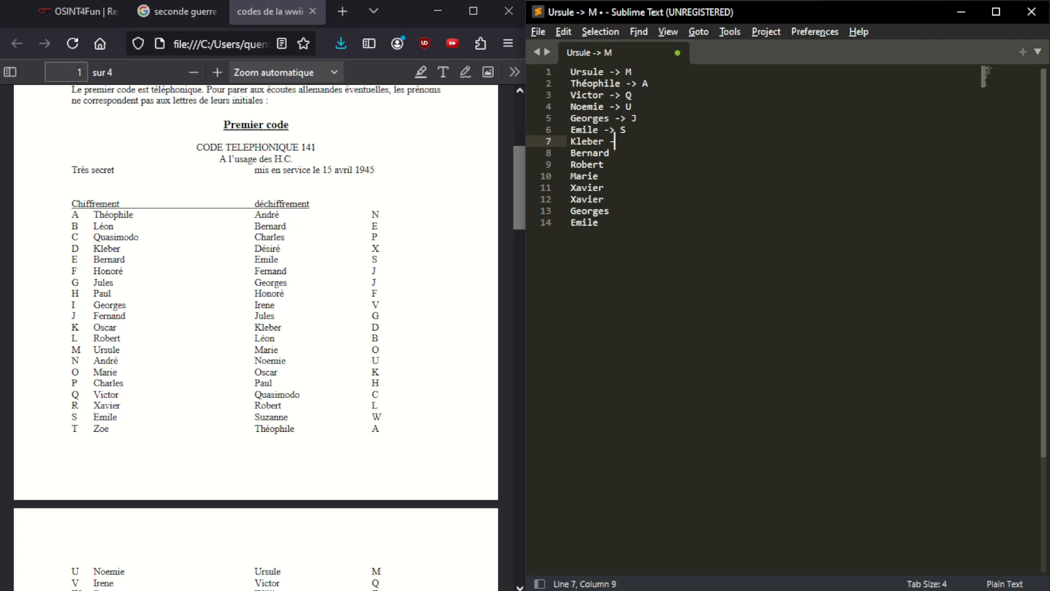
type("D")
key("Down")
type("-> ")
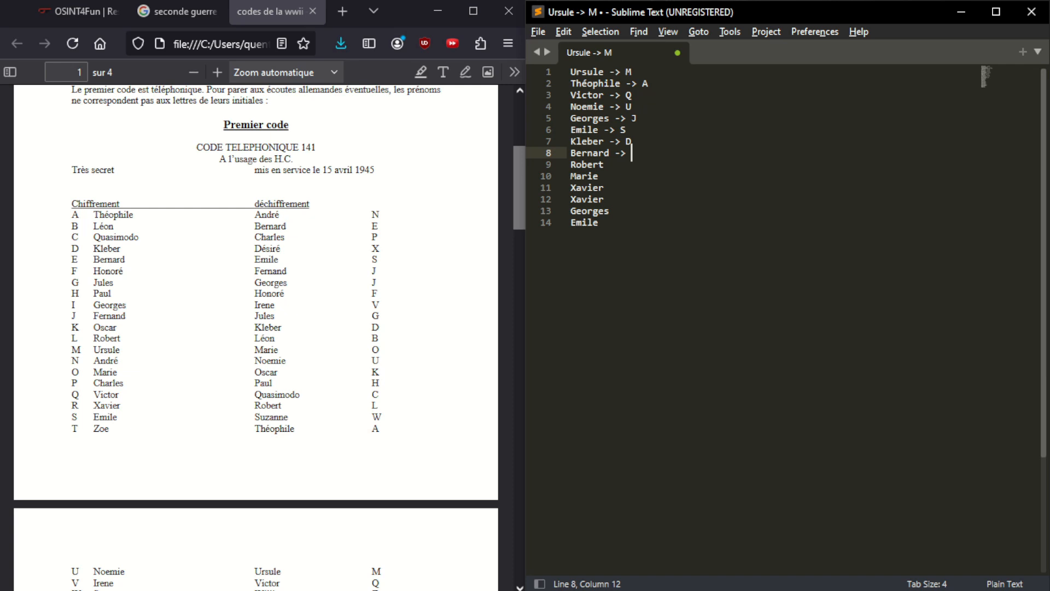
type("E")
key("Down")
type("->")
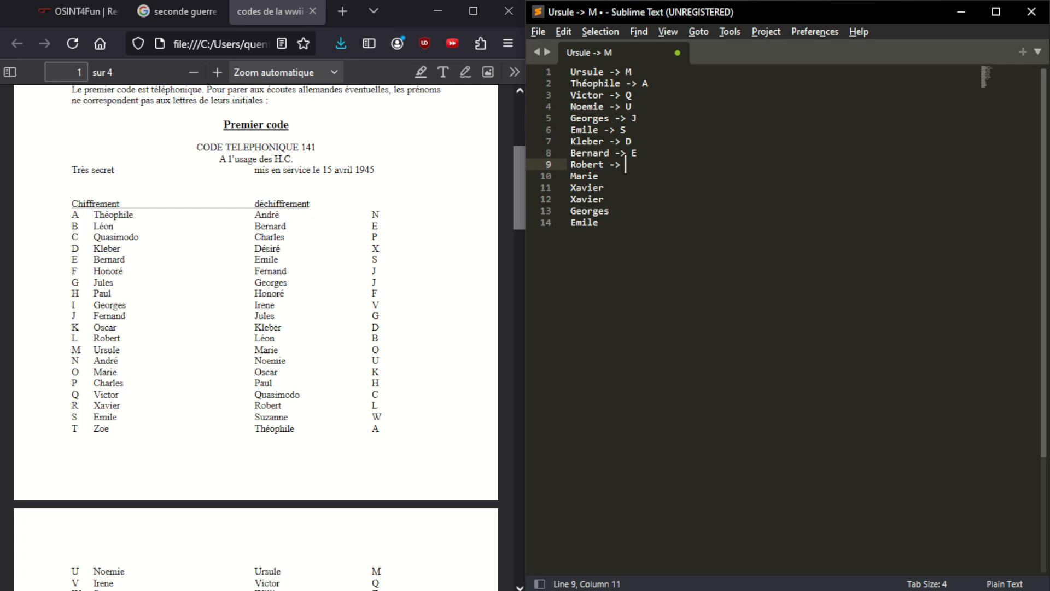
type("L")
Decode lines 10 to 12 from the table: Marie -> O and both Xavier lines -> R
key("Down")
type("->")
scroll(399, 558, "down", 3)
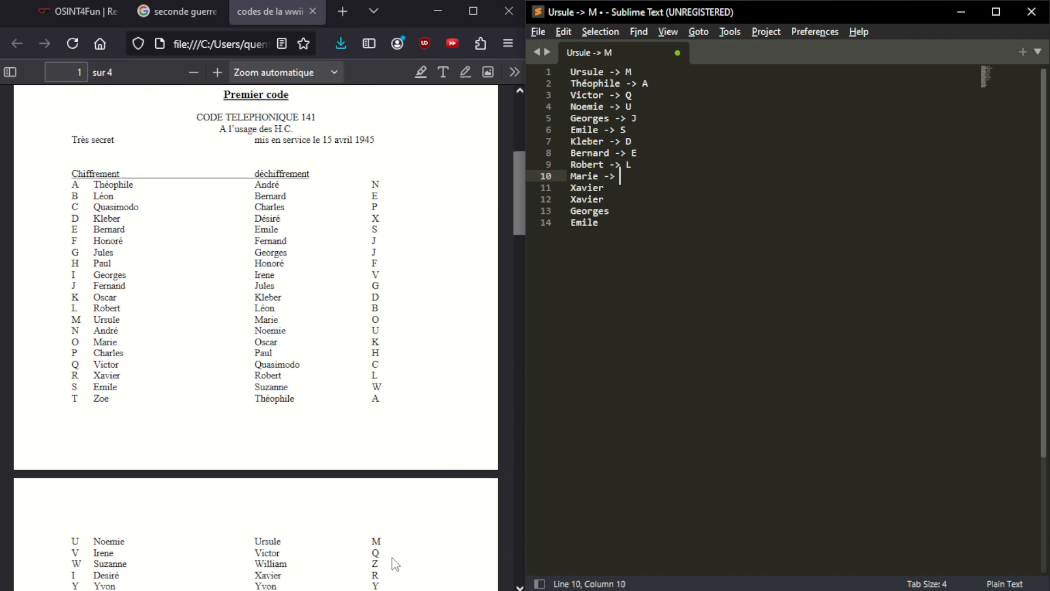
type("O")
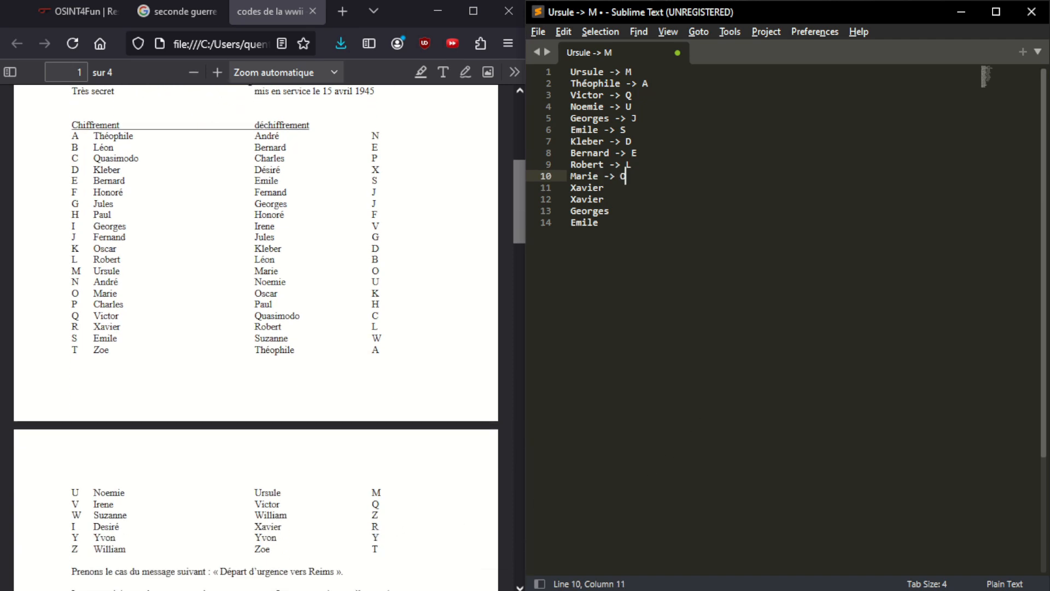
key("Down")
type("-> ")
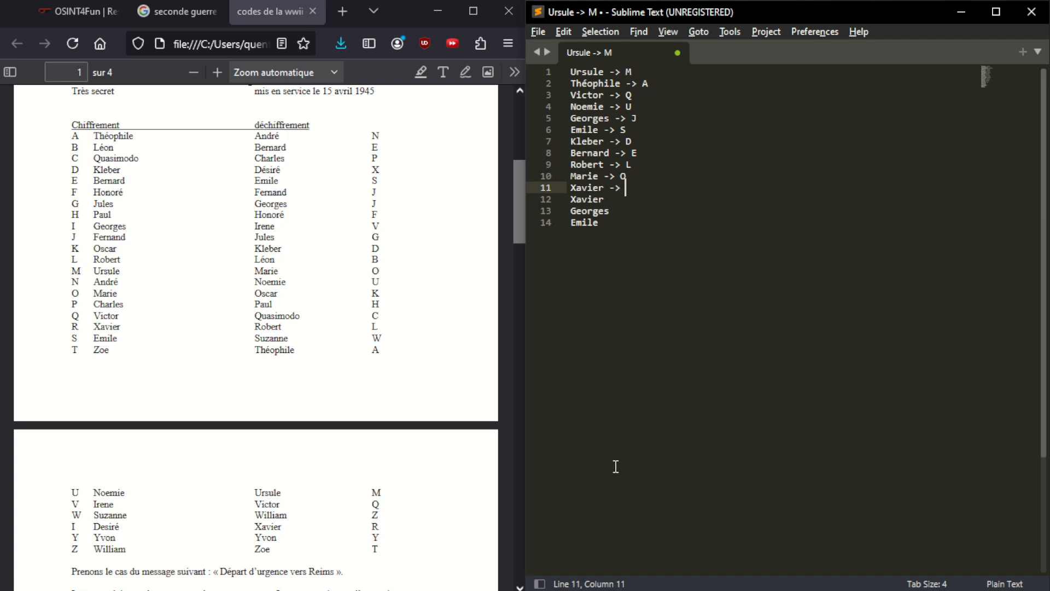
type("R")
key("Down")
type("-> ")
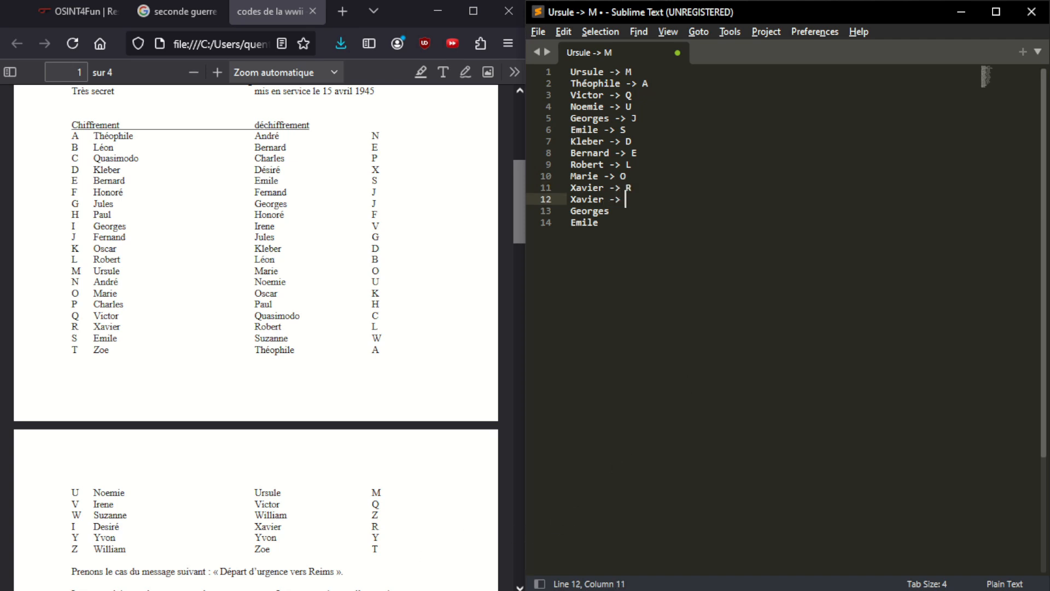
type("R")
Decode the last two lines from the table: Georges -> J, Emile -> S
key("Down")
type("-> ")
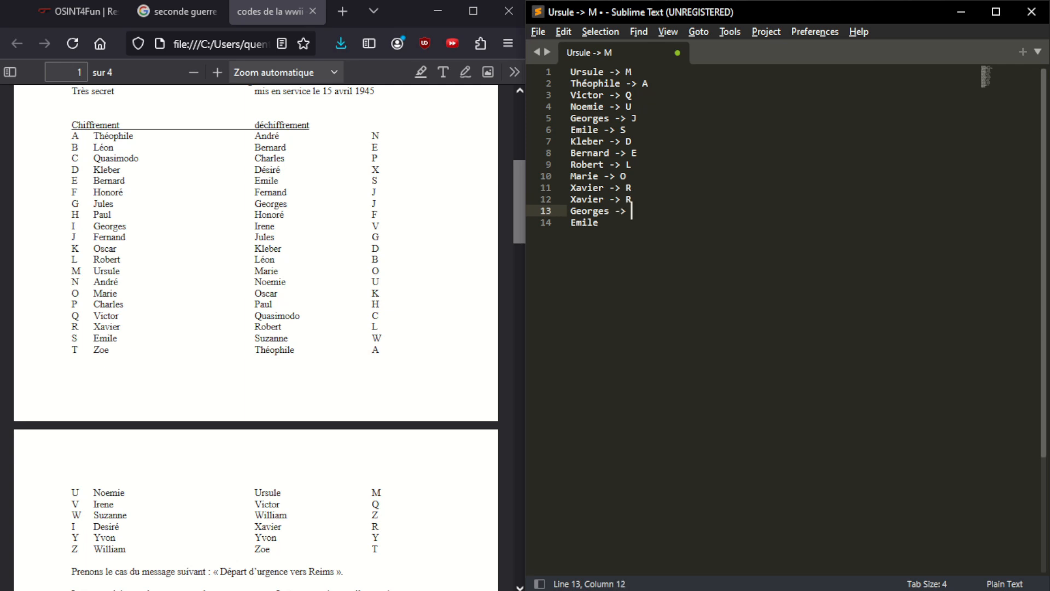
type("J")
left_click(599, 224)
type("-> S")
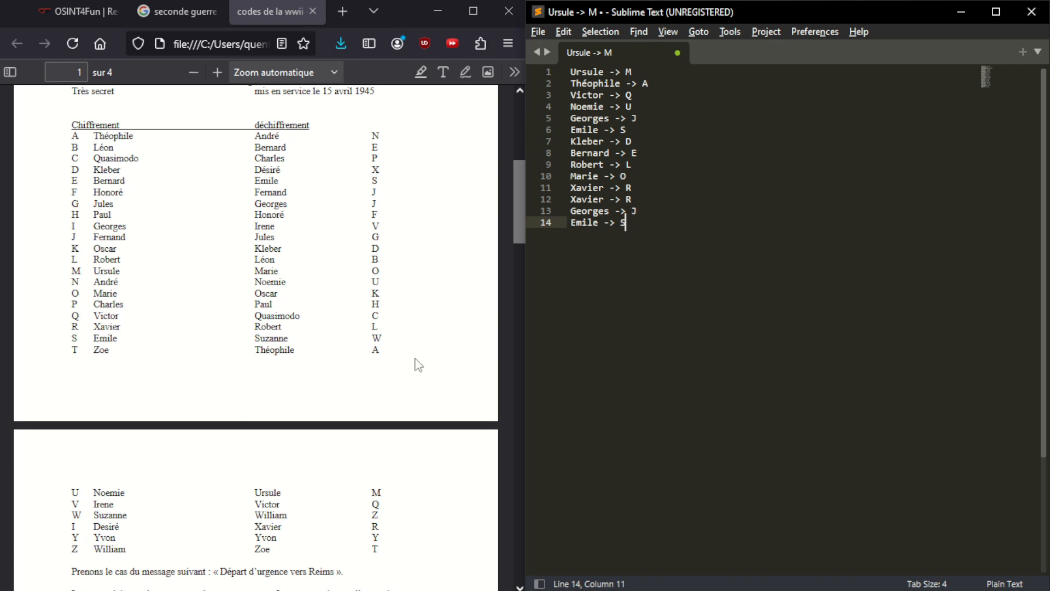
Check the decoded letters against the challenge's message and both the Chiffrement and déchiffrement columns of the code table
scroll(405, 361, "down", 3)
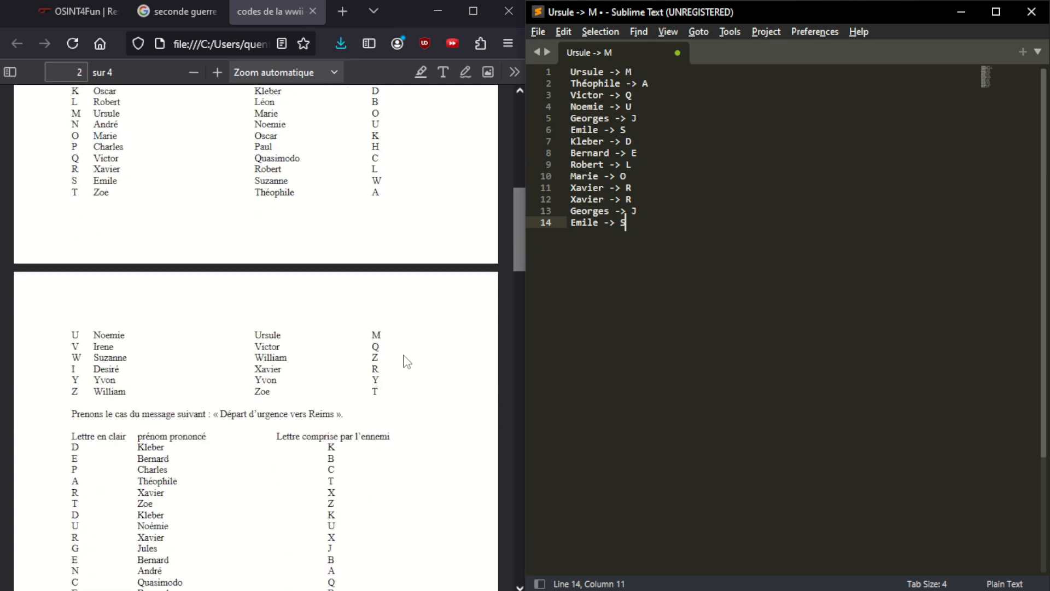
left_click(69, 6)
scroll(191, 356, "down", 2)
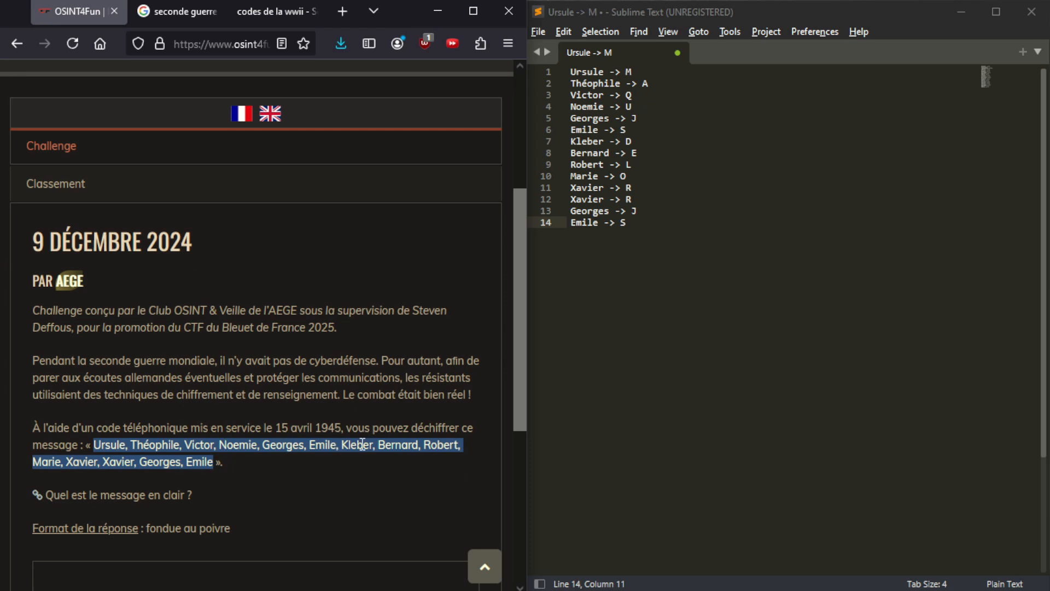
key("ctrl+Tab")
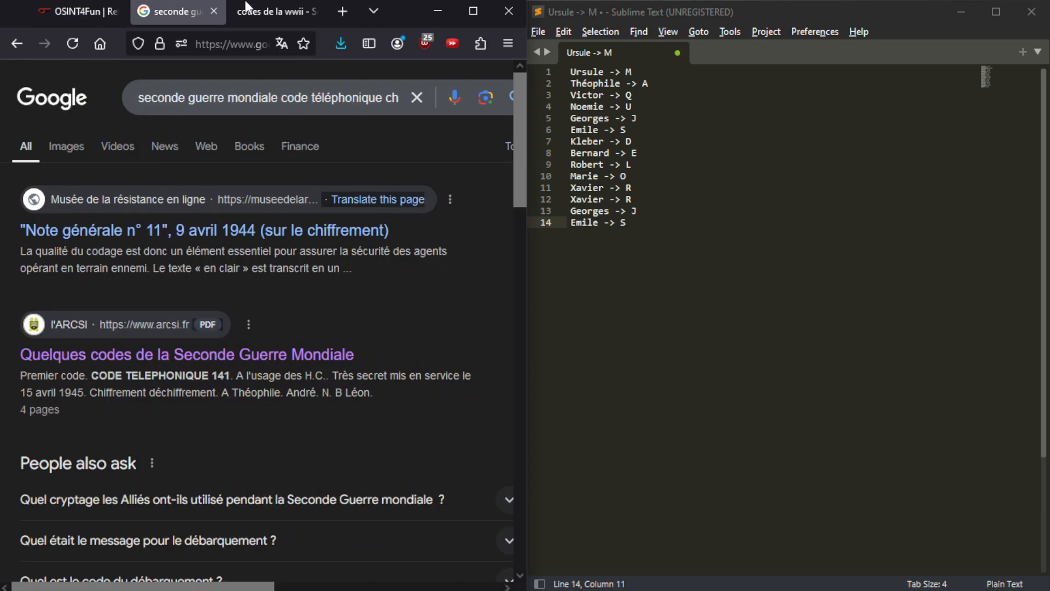
key("ctrl+Tab")
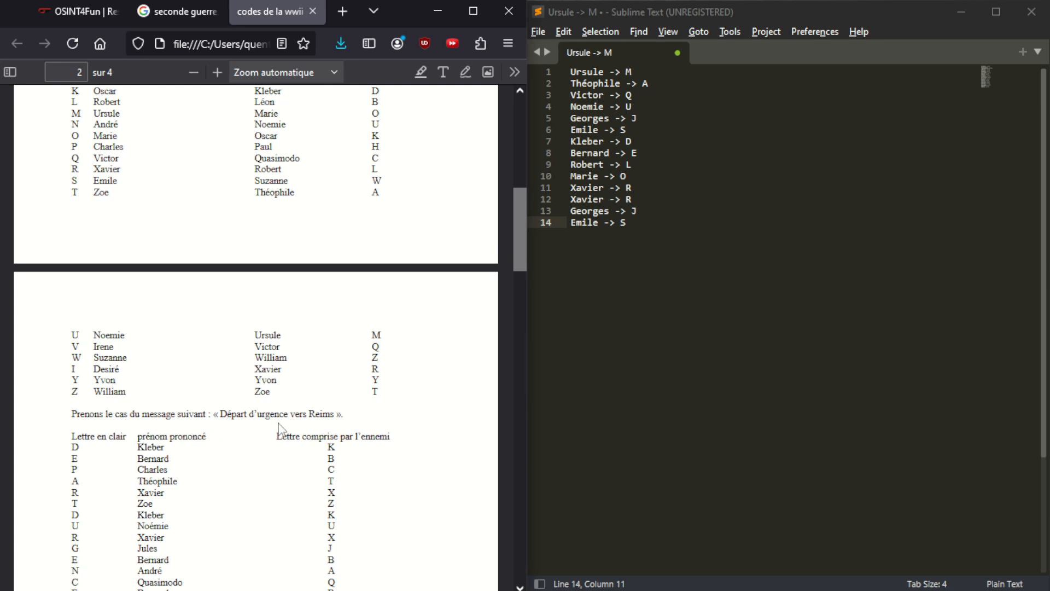
scroll(149, 436, "up", 7)
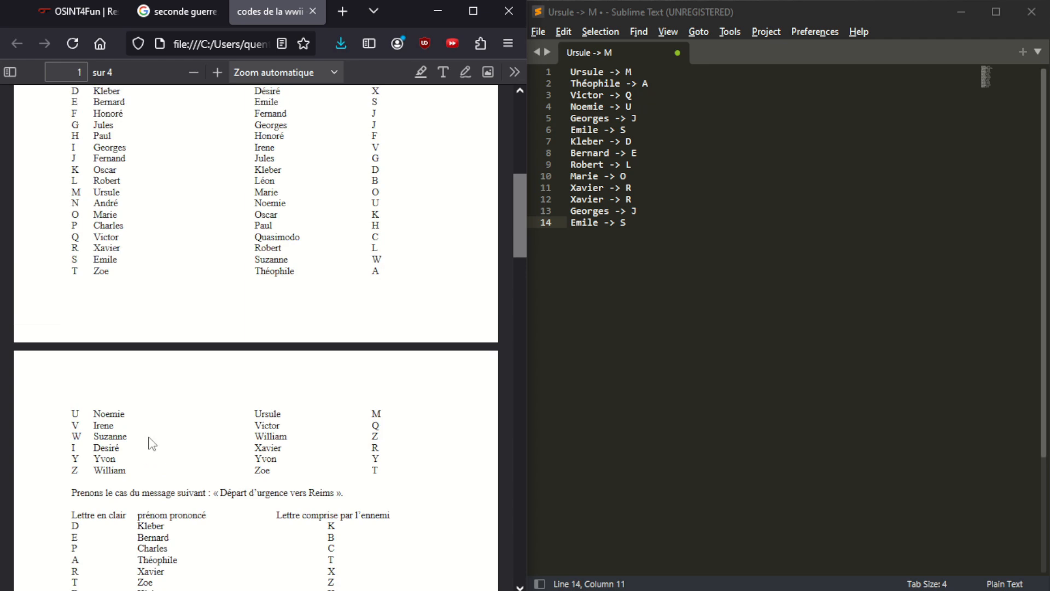
scroll(150, 442, "down", 2)
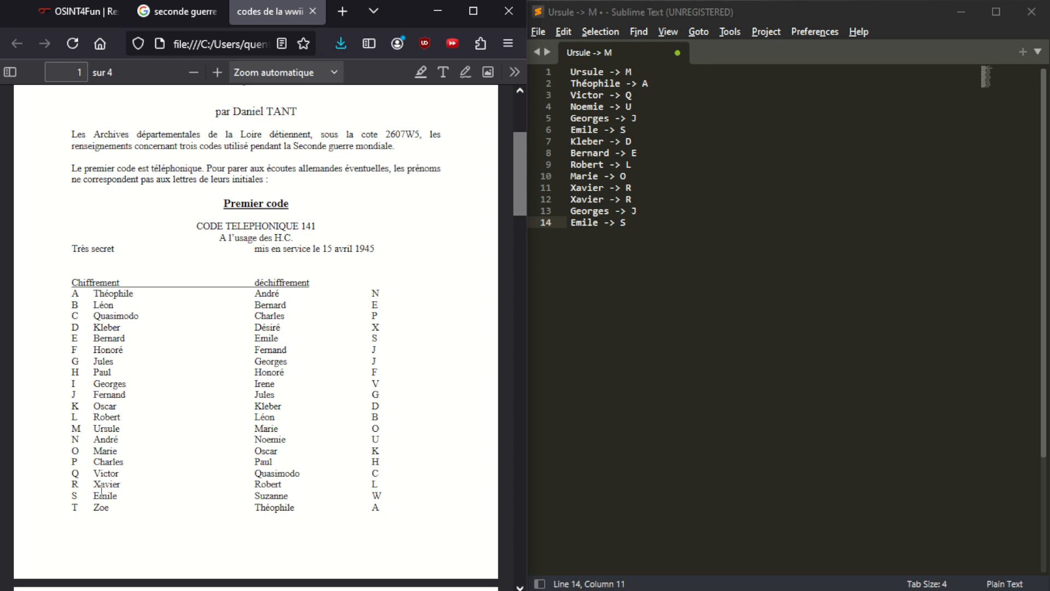
scroll(101, 494, "down", 4)
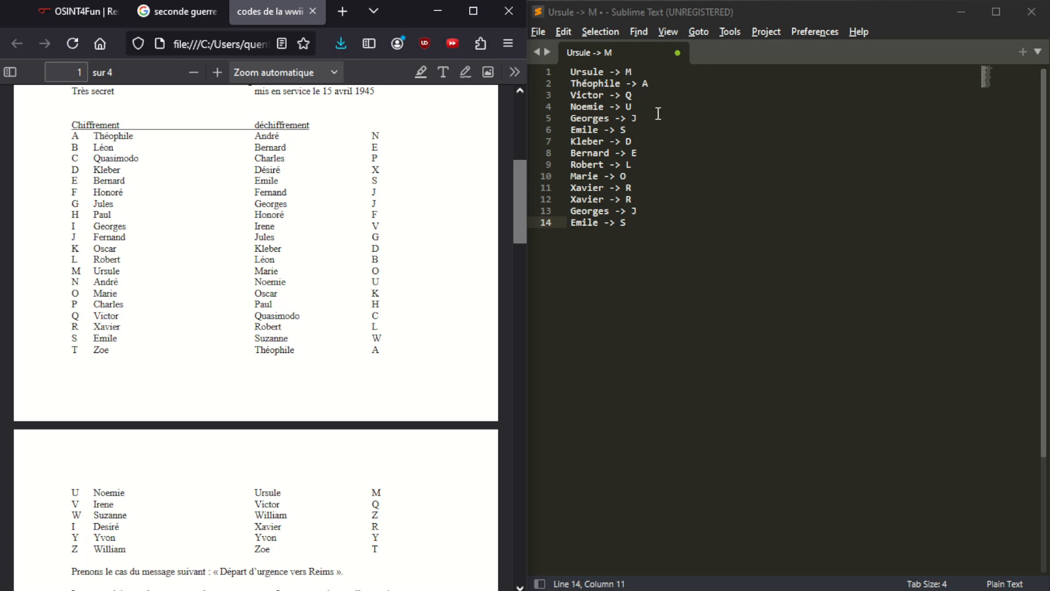
Read the PDF's Second code section, with its handwritten letter example, underlined-letter rules and Grille
scroll(348, 346, "down", 10)
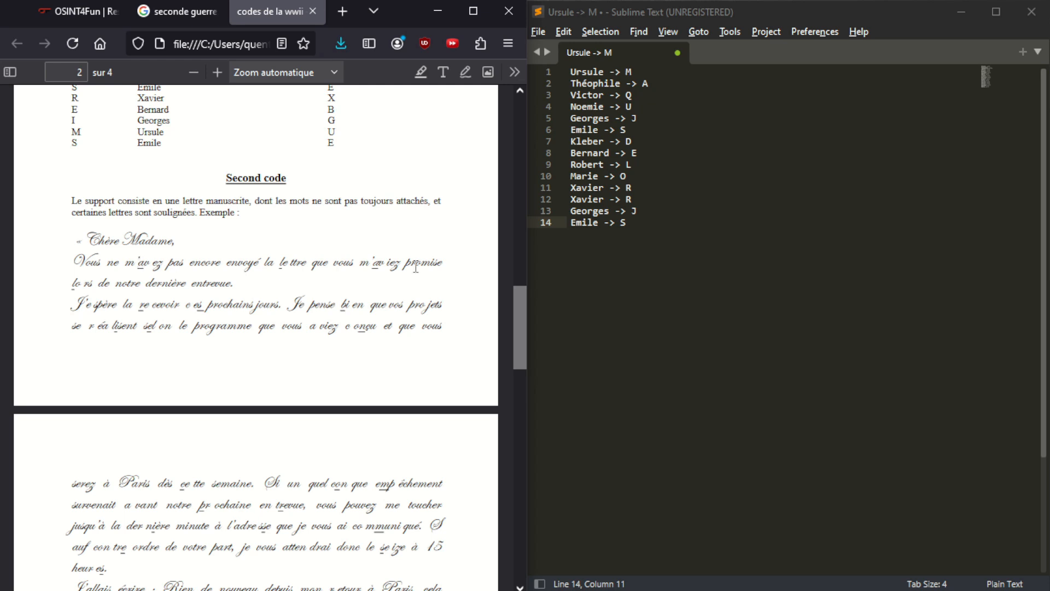
scroll(221, 344, "down", 5)
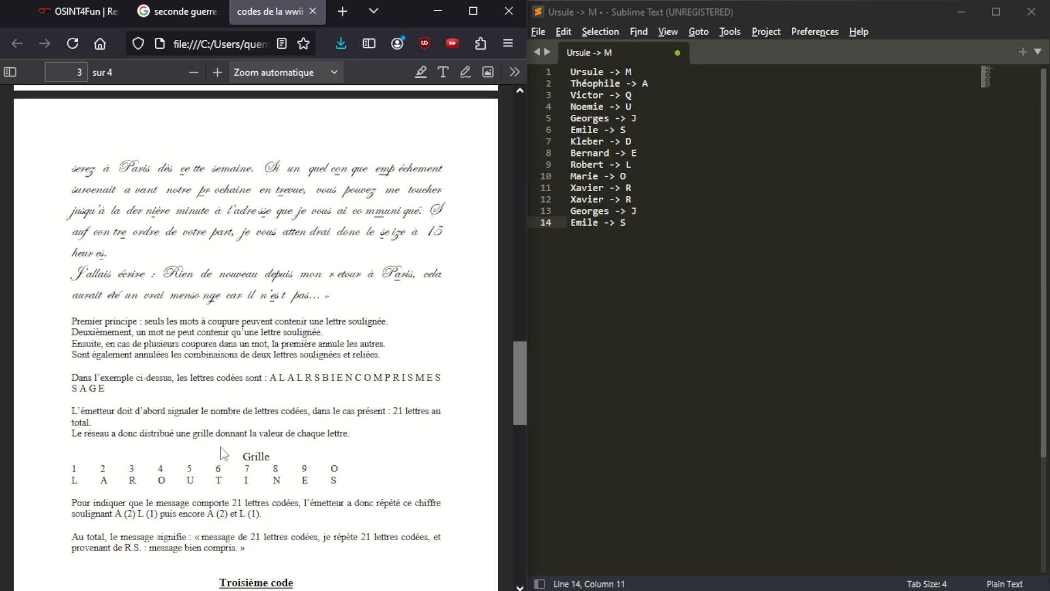
Read the PDF's Grille explanation and Troisième code section, including its worked example, and return to the Second code
scroll(391, 437, "down", 3)
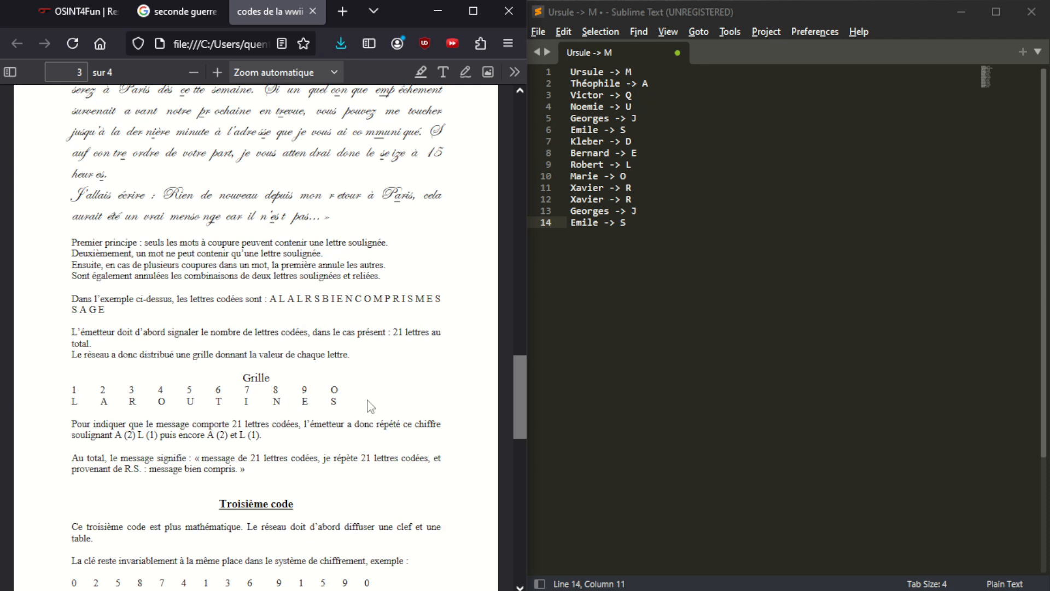
scroll(370, 407, "down", 6)
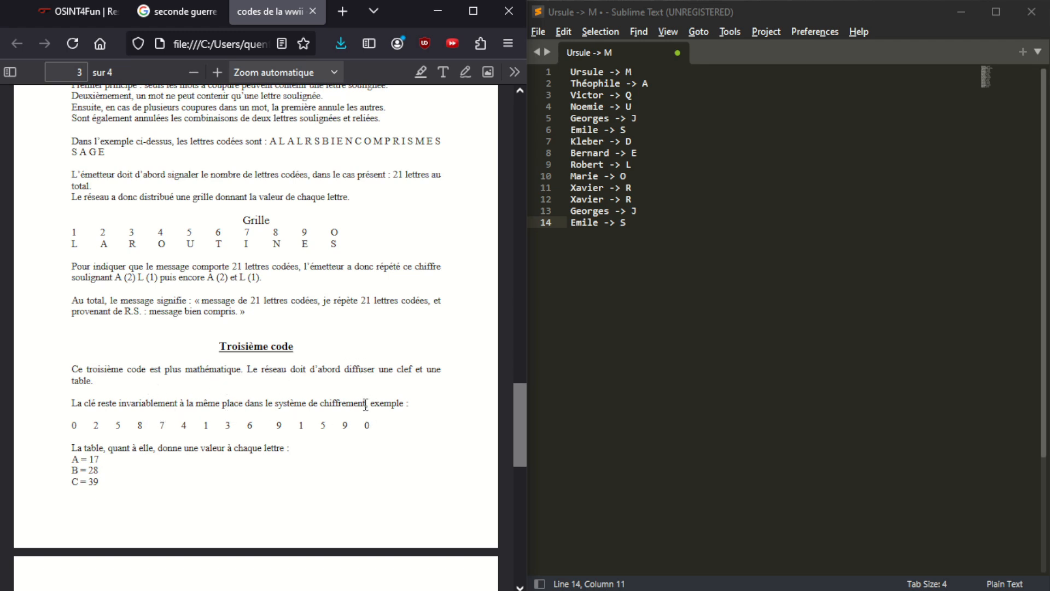
scroll(365, 405, "down", 20)
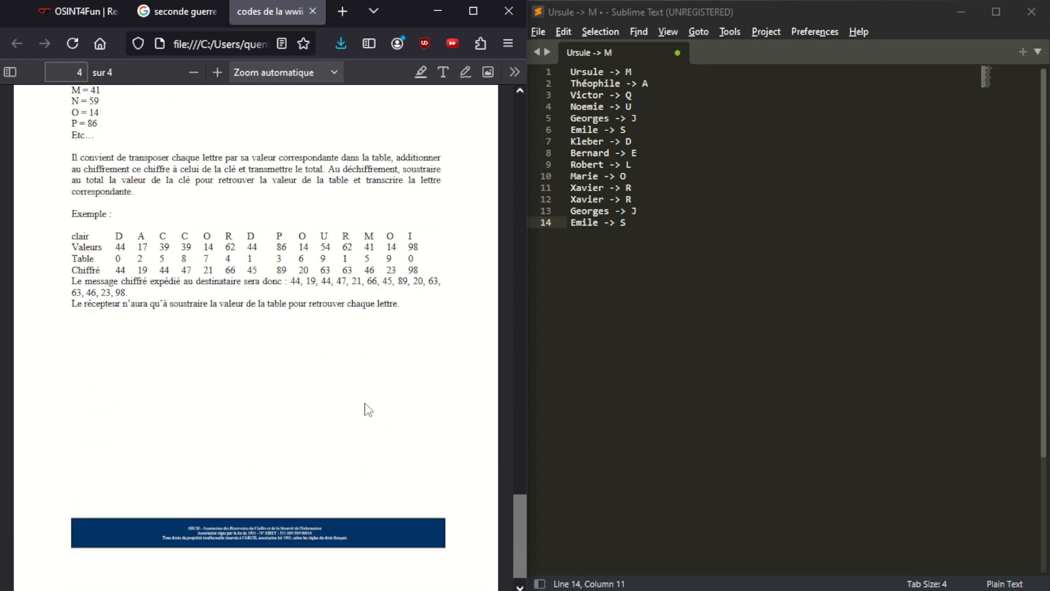
scroll(361, 426, "up", 10)
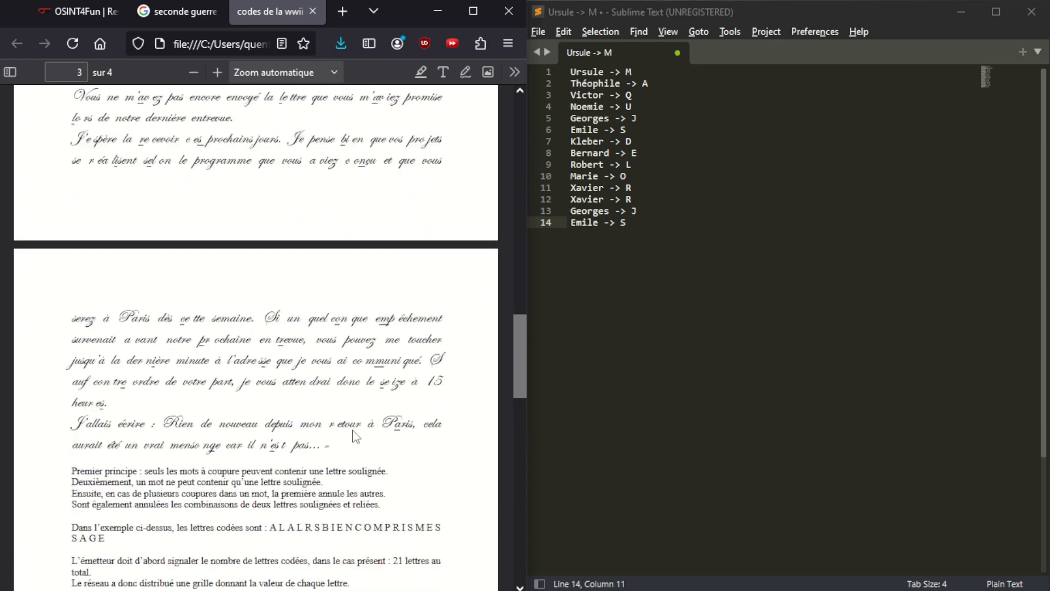
scroll(355, 435, "up", 5)
Add two blank lines below the last decoded name in the notes
left_click(675, 69)
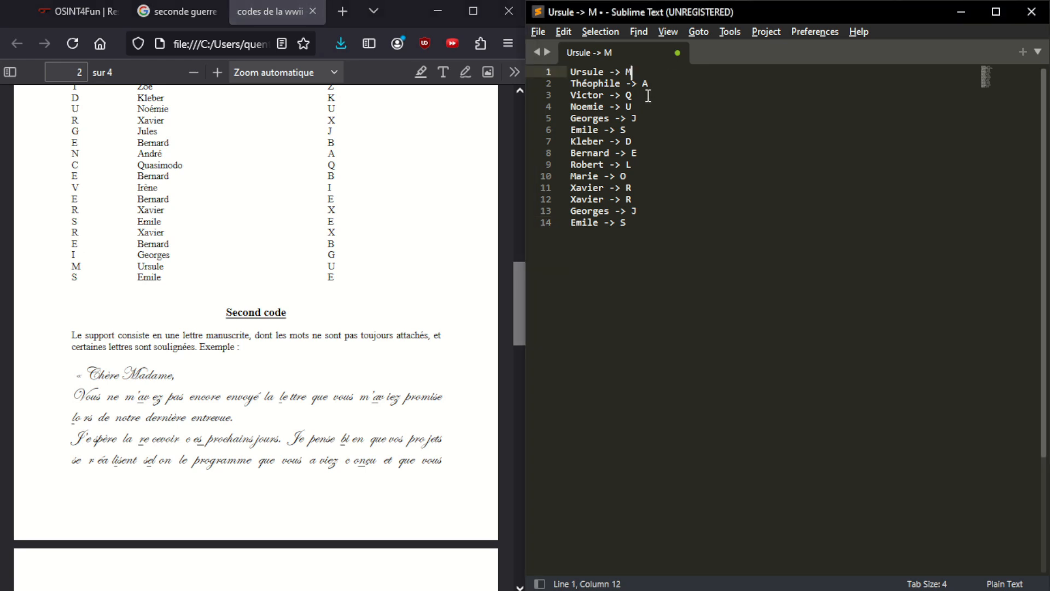
left_click(648, 275)
key("Return")
key("Return")
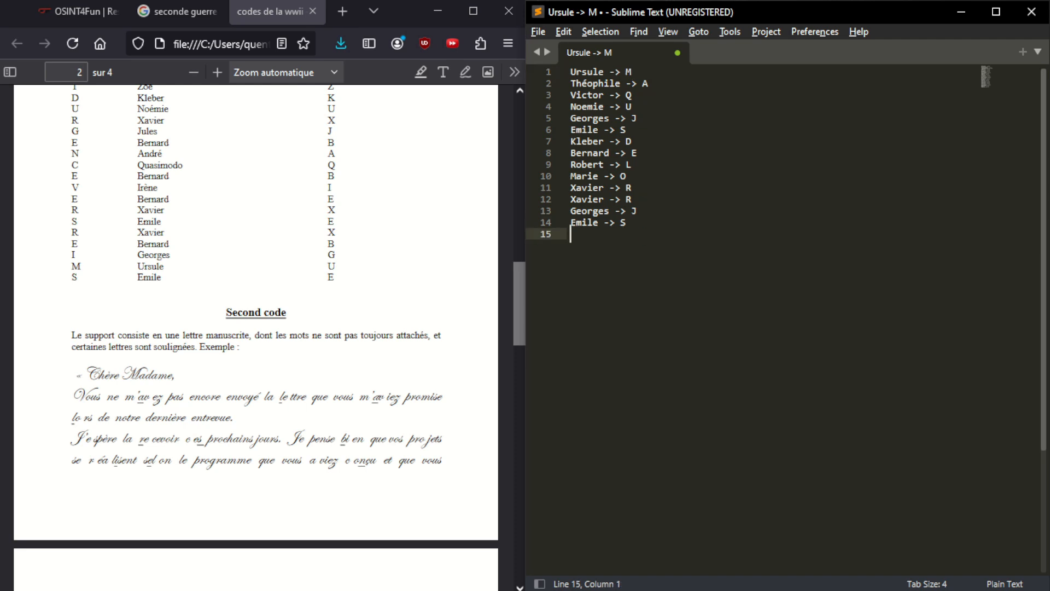
Compare the PDF's « Départ d'urgence vers Reims » example and the Premier code table with the challenge's encoded message
scroll(330, 335, "up", 5)
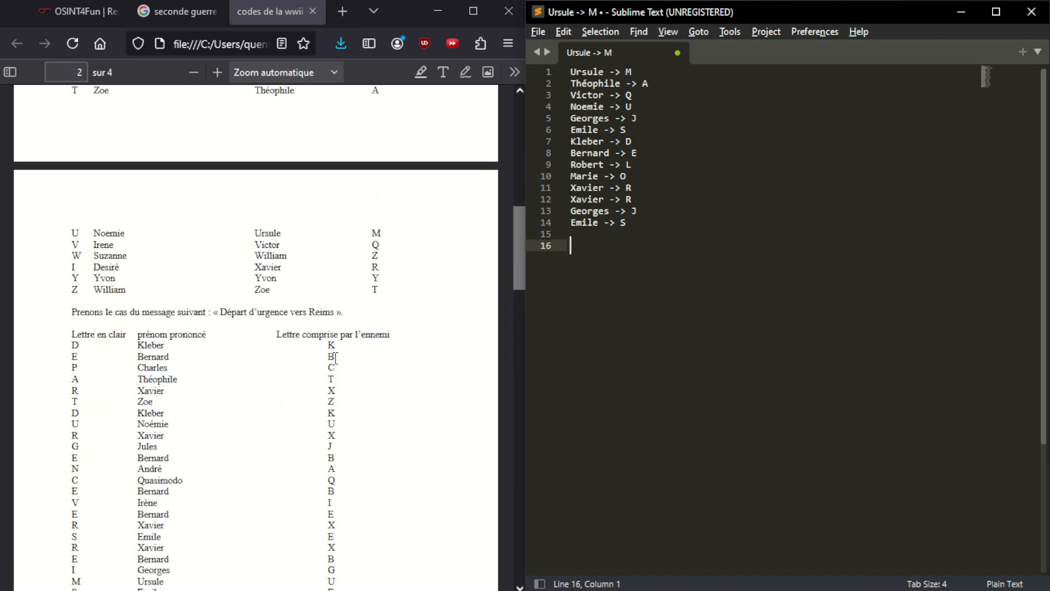
scroll(386, 405, "down", 2)
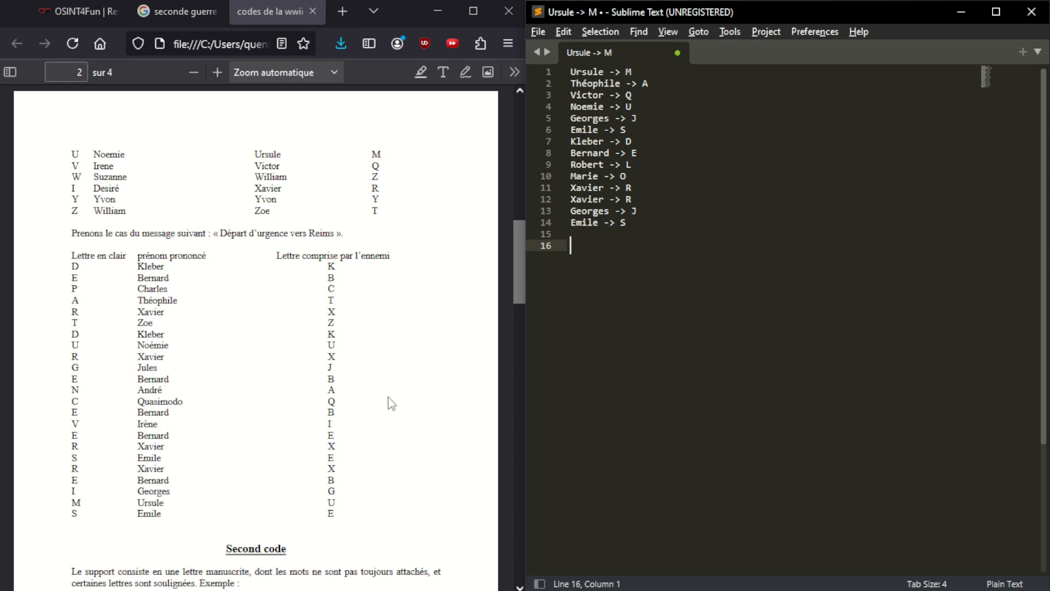
scroll(387, 405, "up", 6)
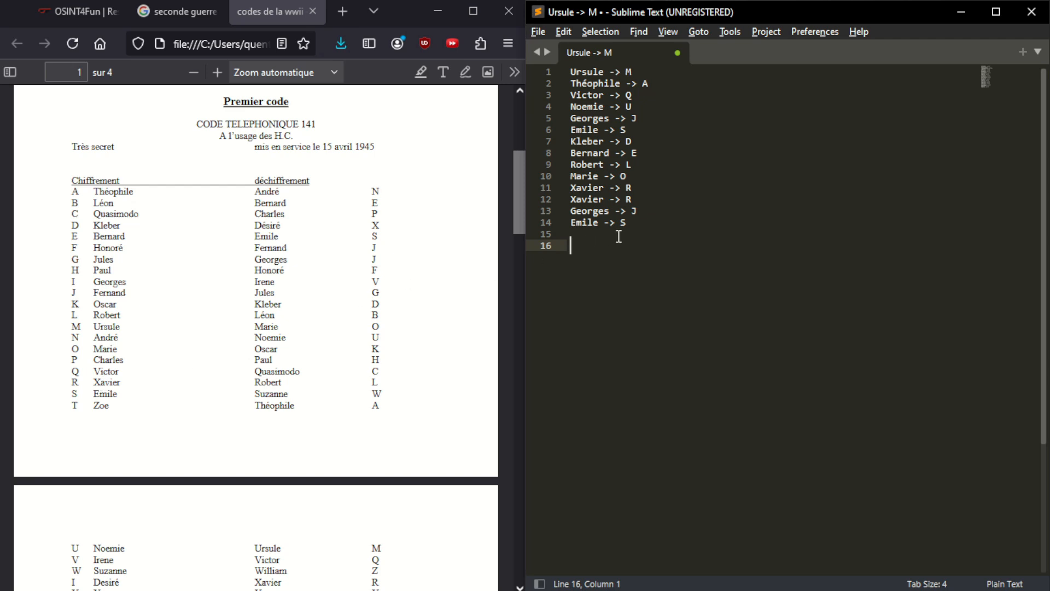
left_click(76, 11)
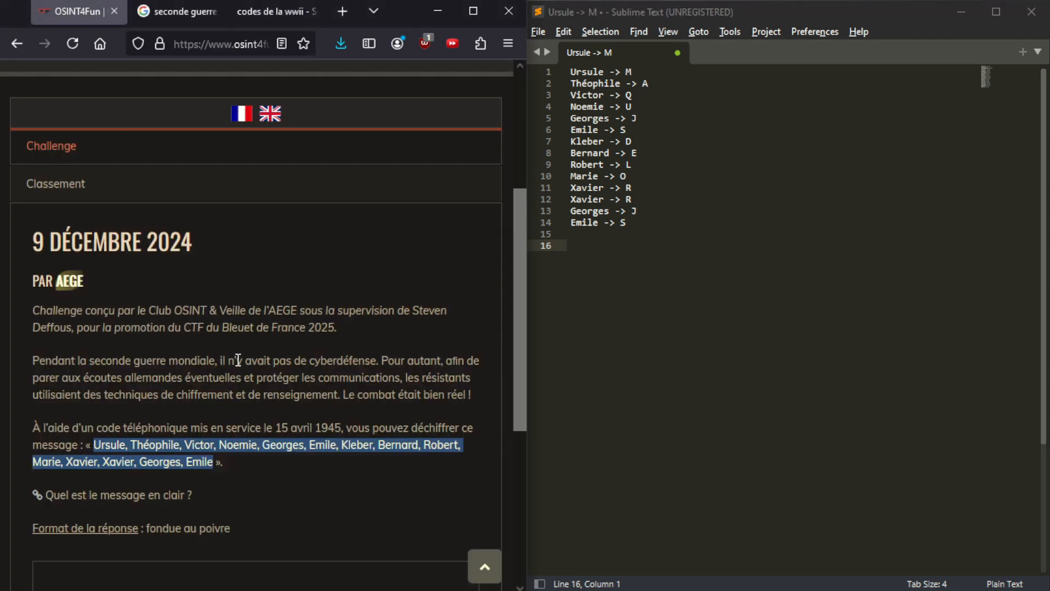
left_click(277, 11)
scroll(292, 358, "up", 5)
left_click_drag(256, 448, 383, 458)
scroll(273, 383, "down", 3)
left_click(125, 8)
Try to split the decoded letters into words with a blank line after Théophile -> A
left_click(652, 82)
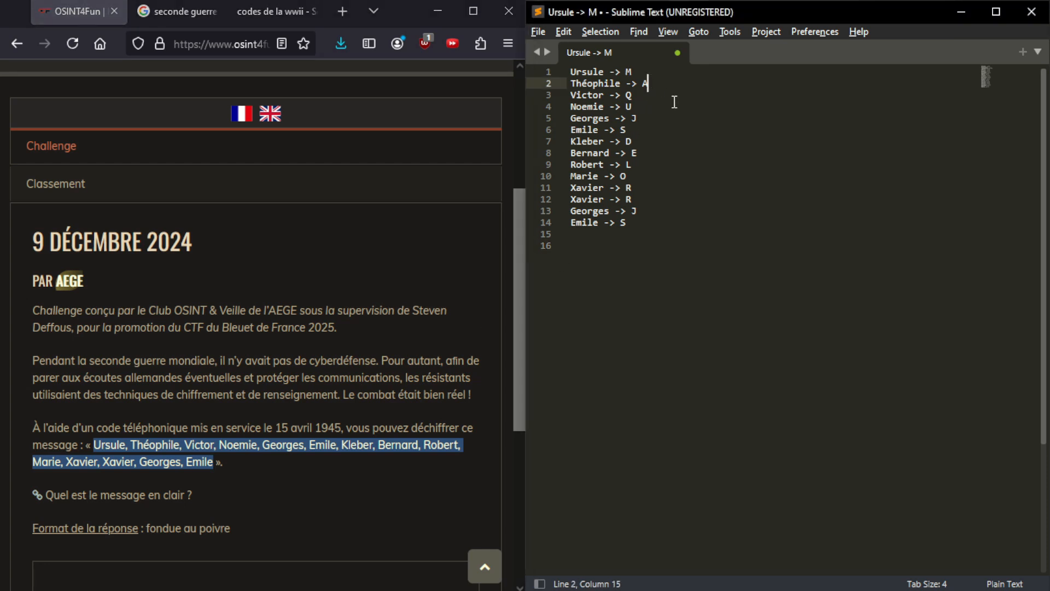
left_click(632, 95)
left_click(632, 107)
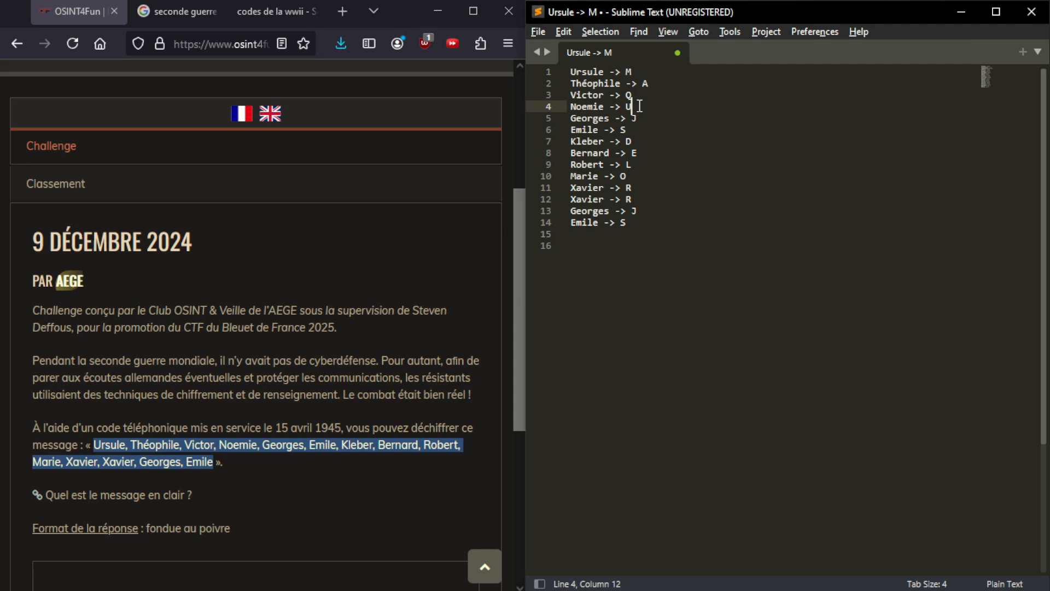
left_click(663, 86)
key("Return")
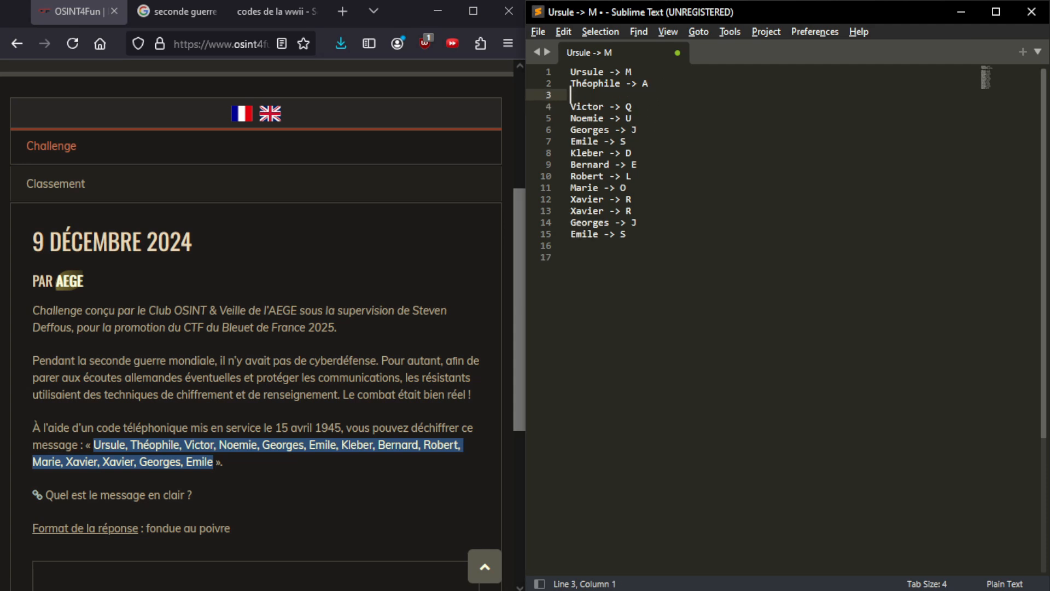
left_click(670, 122)
left_click(659, 129)
left_click(651, 117)
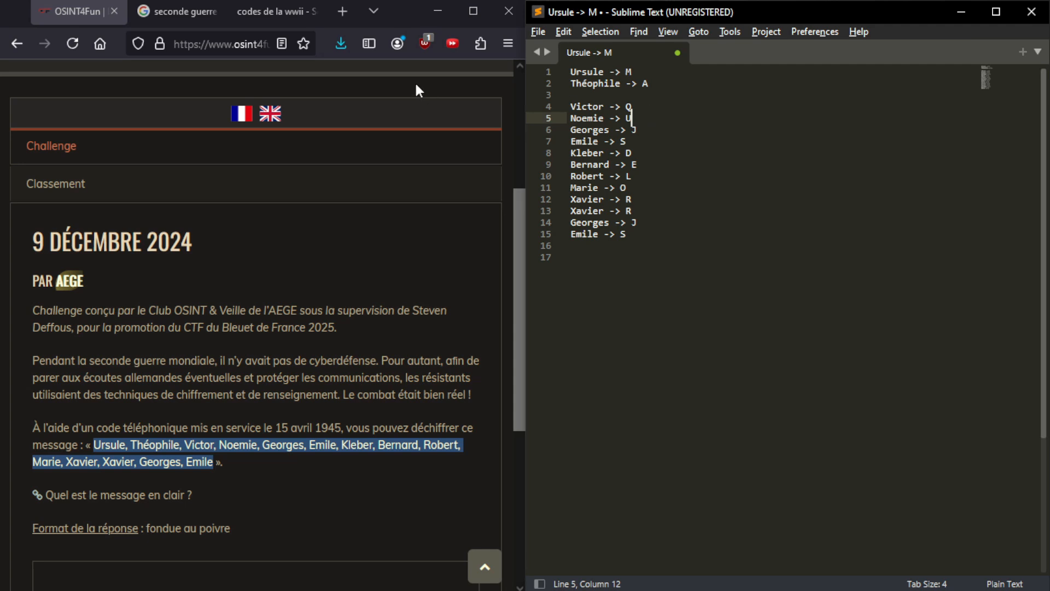
Examine the letters given for Georges in the Chiffrement and déchiffrement columns of the code table
left_click(179, 15)
left_click(255, 15)
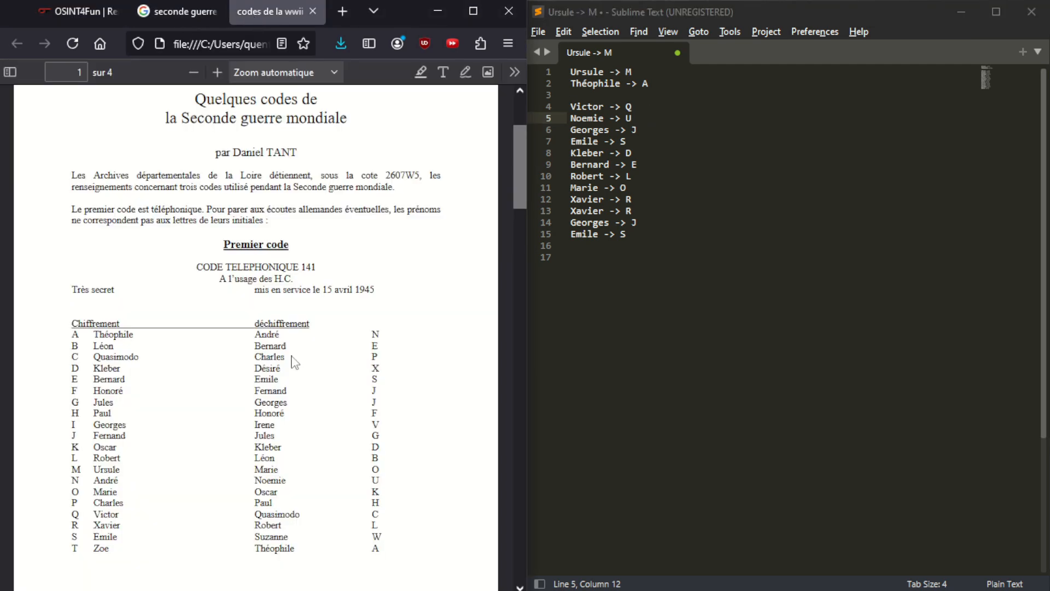
left_click_drag(378, 404, 219, 406)
left_click(142, 421)
double_click(373, 405)
left_click_drag(378, 406, 375, 406)
left_click(374, 406)
left_click_drag(378, 403, 391, 409)
left_click(392, 410)
Change the decoded letter of both Georges lines in the notes to I
left_click(655, 129)
key("BackSpace")
type("I")
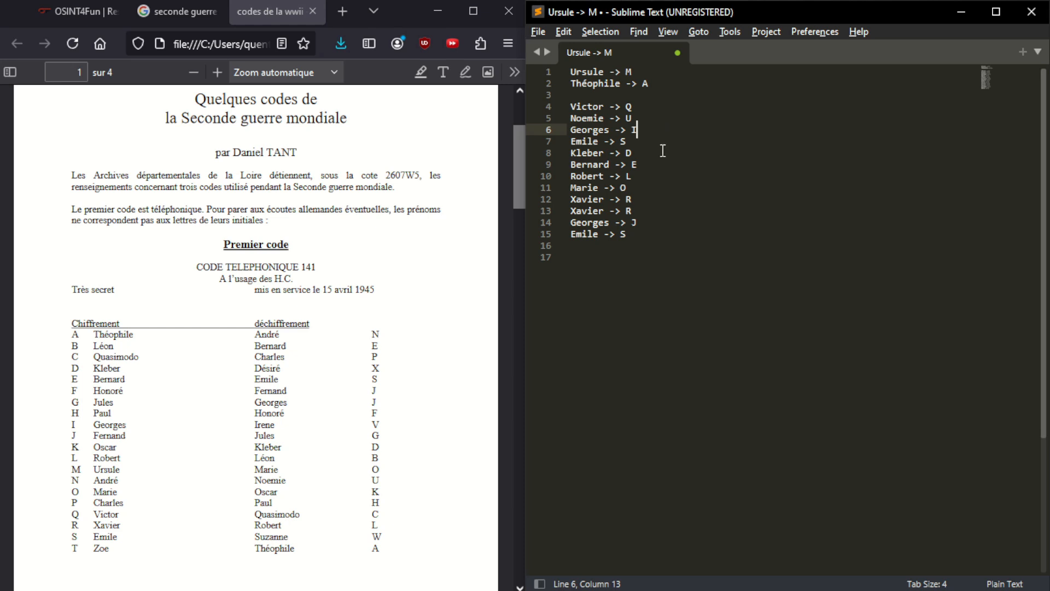
left_click(646, 213)
left_click(652, 222)
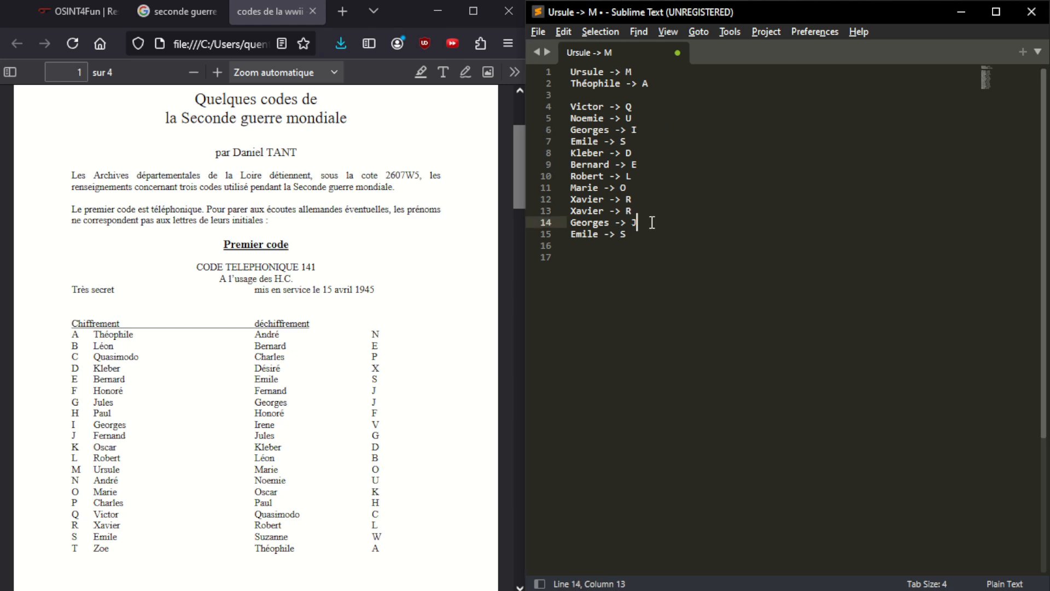
key("BackSpace")
type("I")
Remove the blank line after Théophile -> A and separate the words with blank lines after Emile -> S and Bernard -> E
left_click(220, 396)
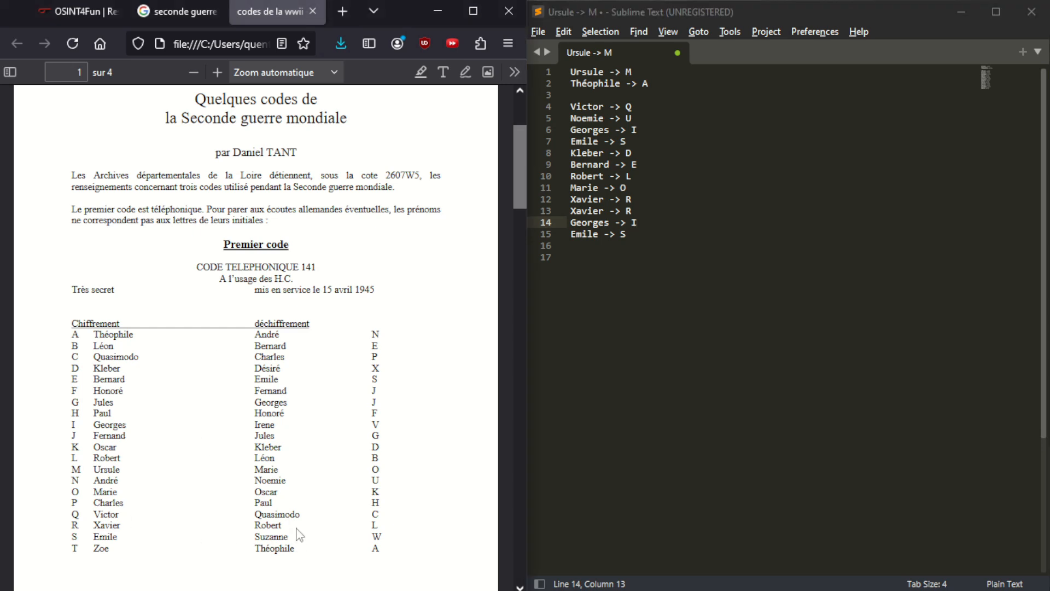
scroll(297, 539, "down", 4)
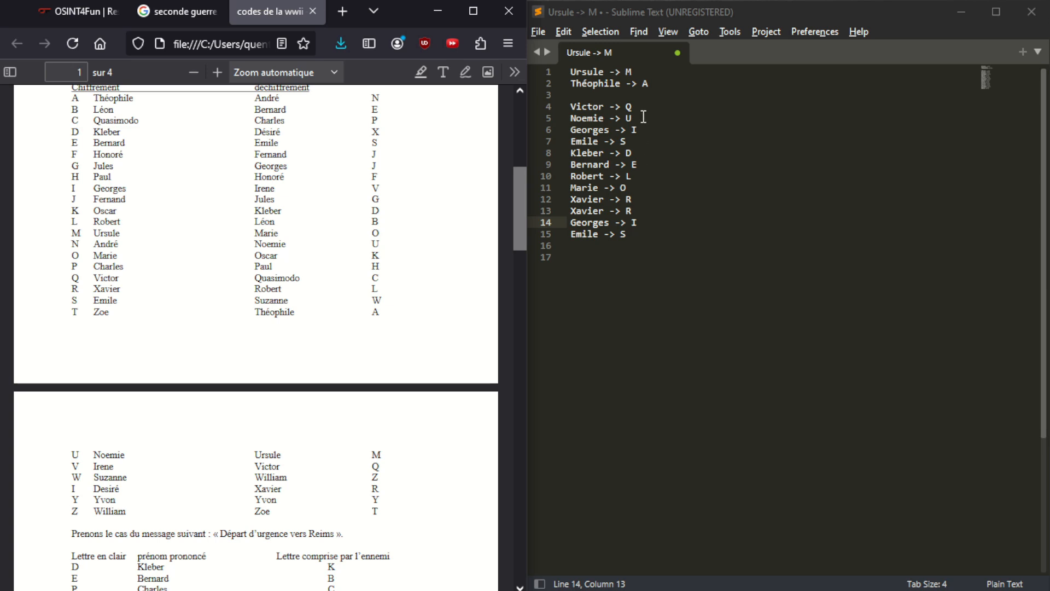
left_click(637, 99)
key("BackSpace")
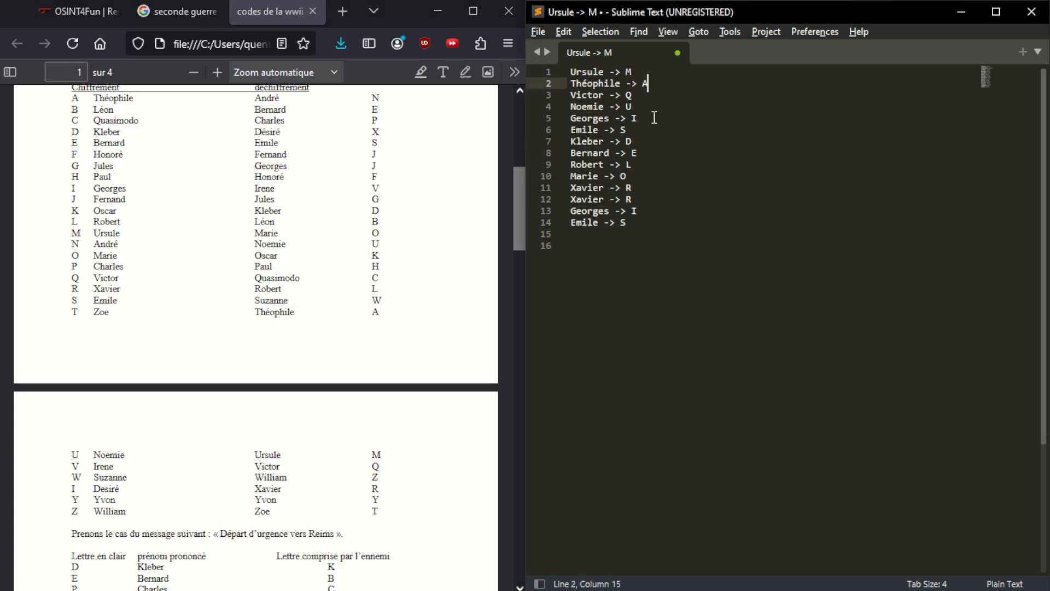
left_click(650, 134)
key("Return")
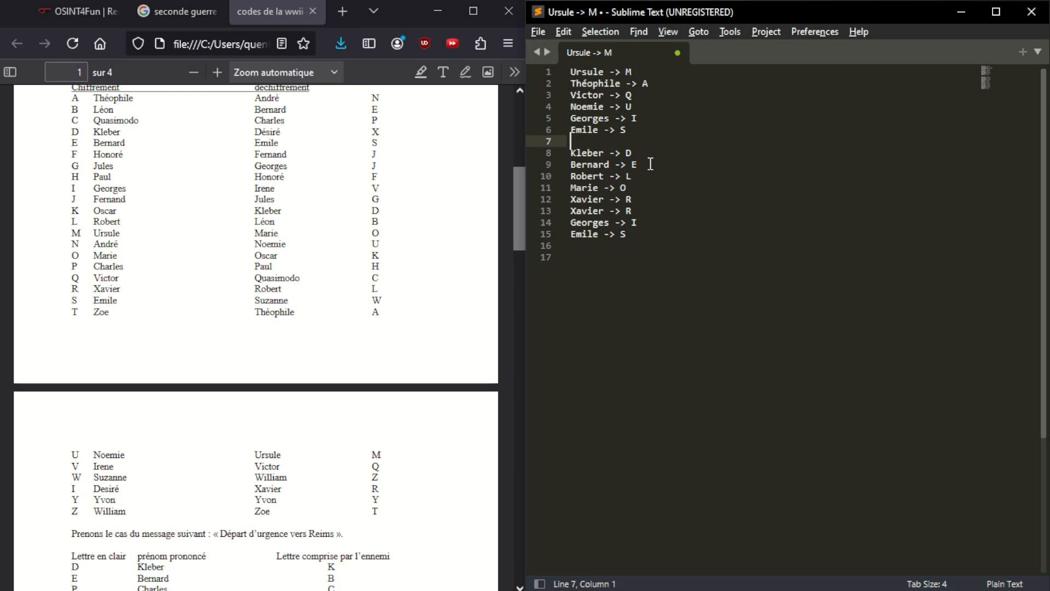
left_click(650, 164)
key("Return")
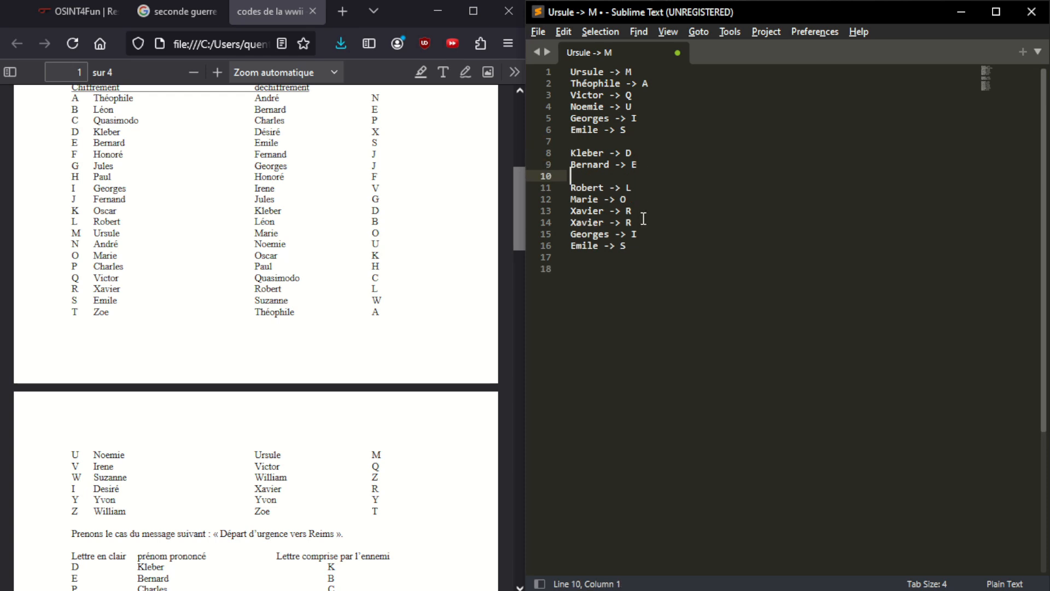
Search the web in a new tab for "maquis de lorris"
left_click(340, 10)
type("maquis de")
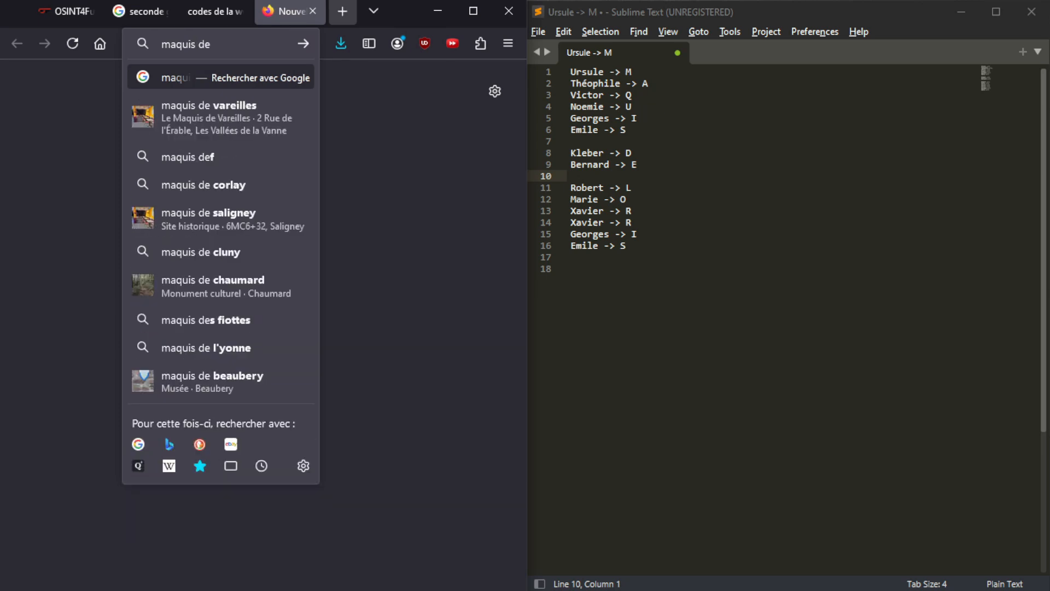
type(" lorris")
key("Return")
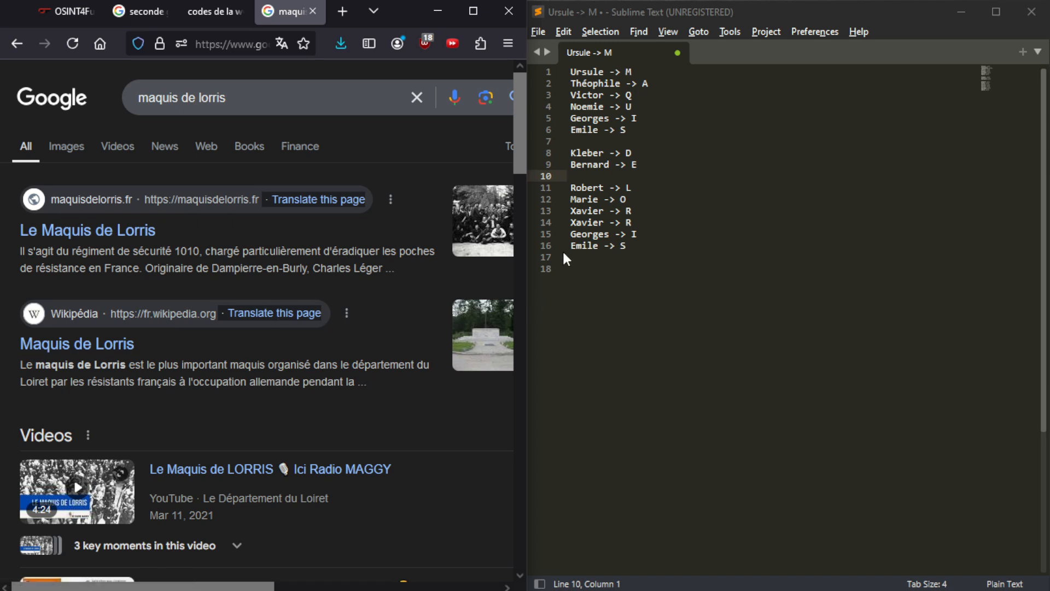
Examine the PDF's code table for inconsistent letters, comparing the I and J entries in both columns
left_click(200, 11)
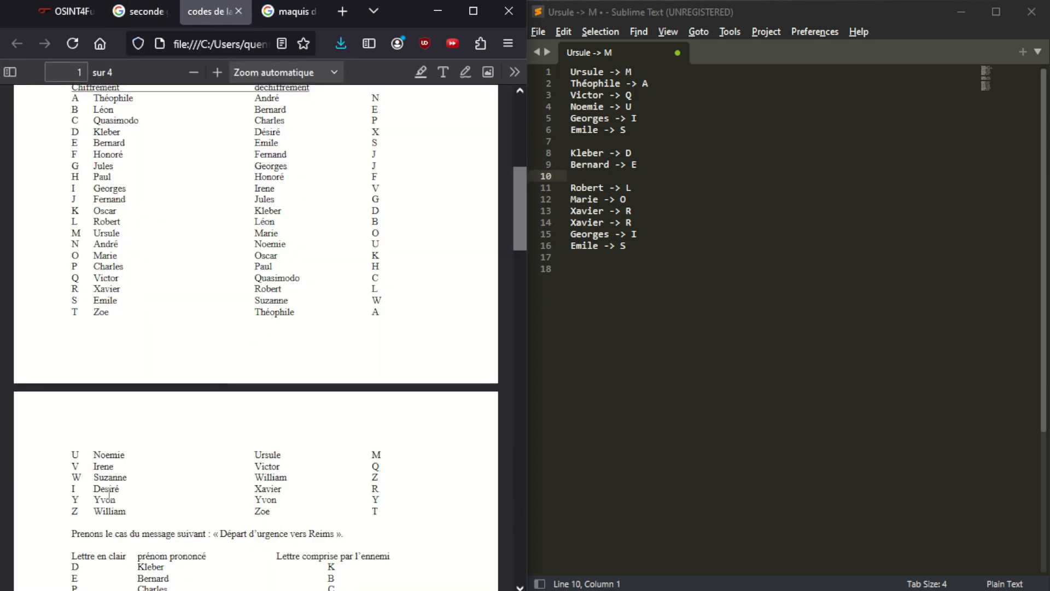
scroll(315, 447, "up", 5)
scroll(312, 424, "down", 5)
left_click_drag(72, 493, 78, 491)
double_click(375, 132)
double_click(73, 488)
scroll(81, 502, "up", 2)
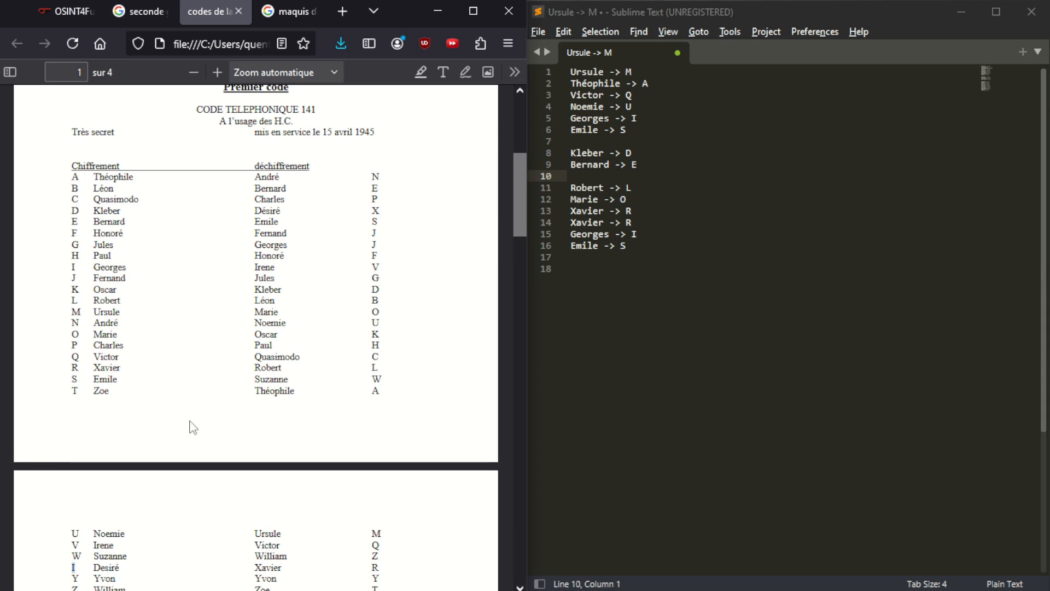
scroll(192, 427, "down", 3)
scroll(77, 413, "up", 2)
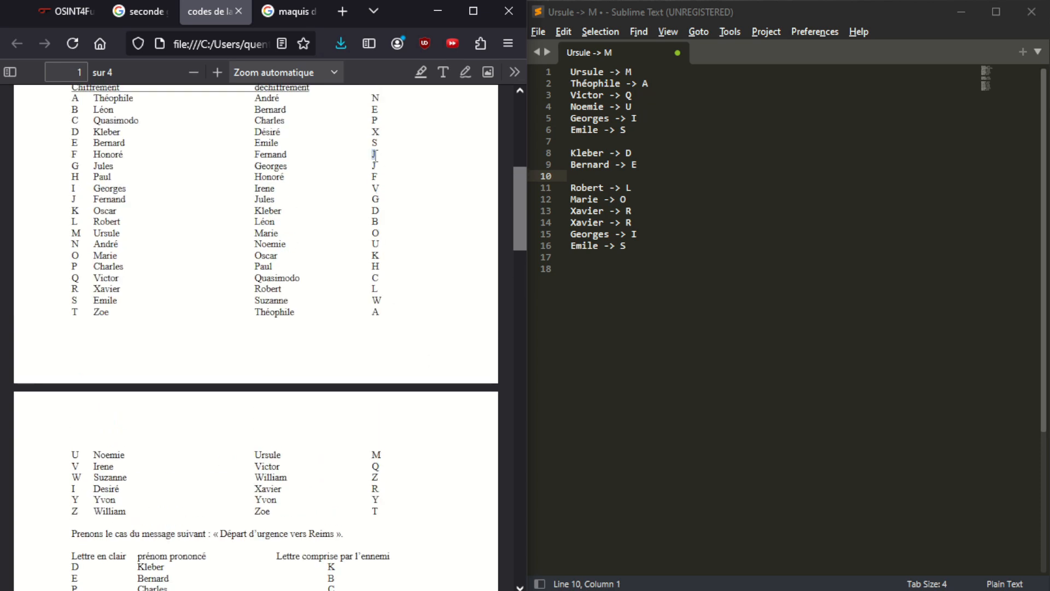
scroll(302, 326, "up", 2)
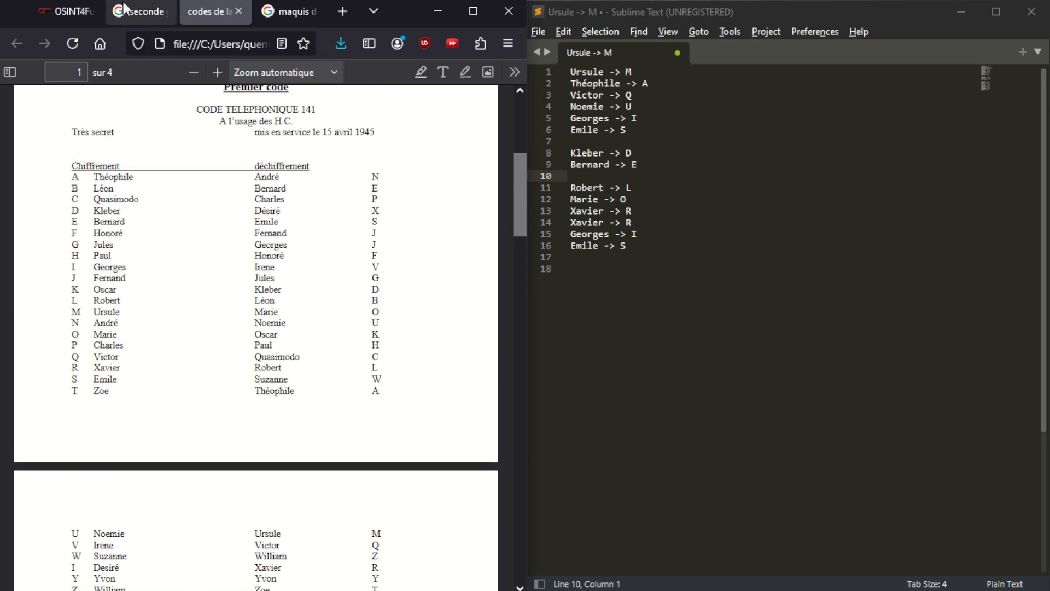
Submit "maquis de lorris" as the challenge's plaintext message and bring up the follow-up question
left_click(75, 4)
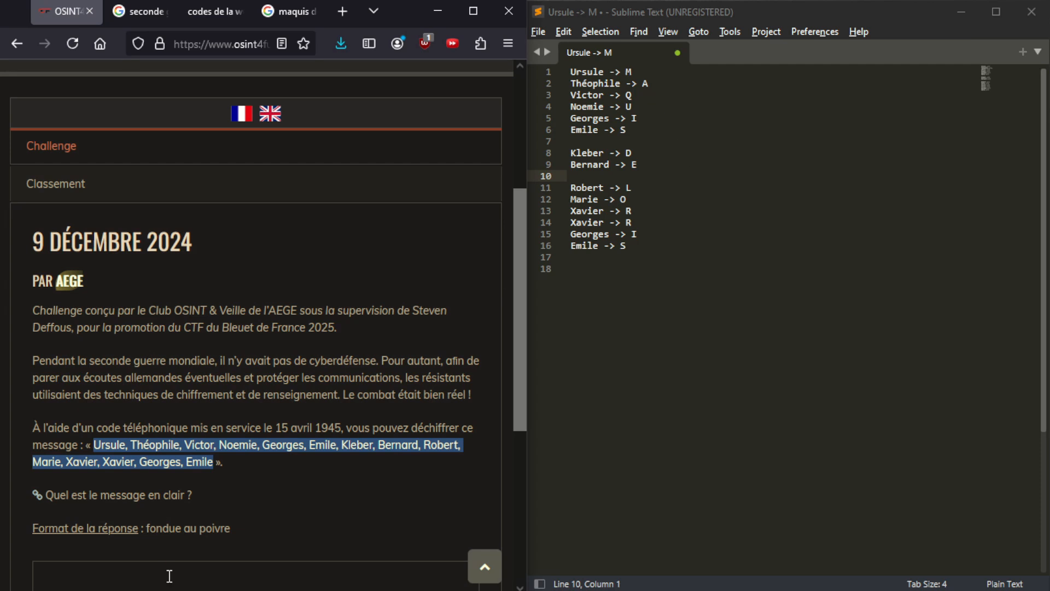
left_click(198, 454)
scroll(291, 327, "down", 3)
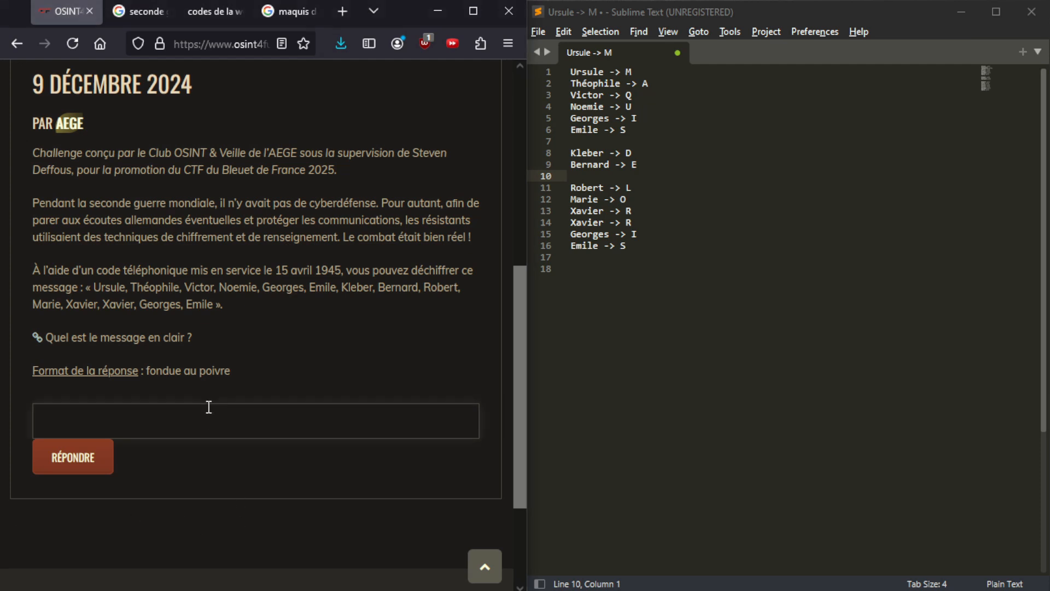
type("maquis de lorris")
left_click(109, 460)
scroll(383, 445, "down", 3)
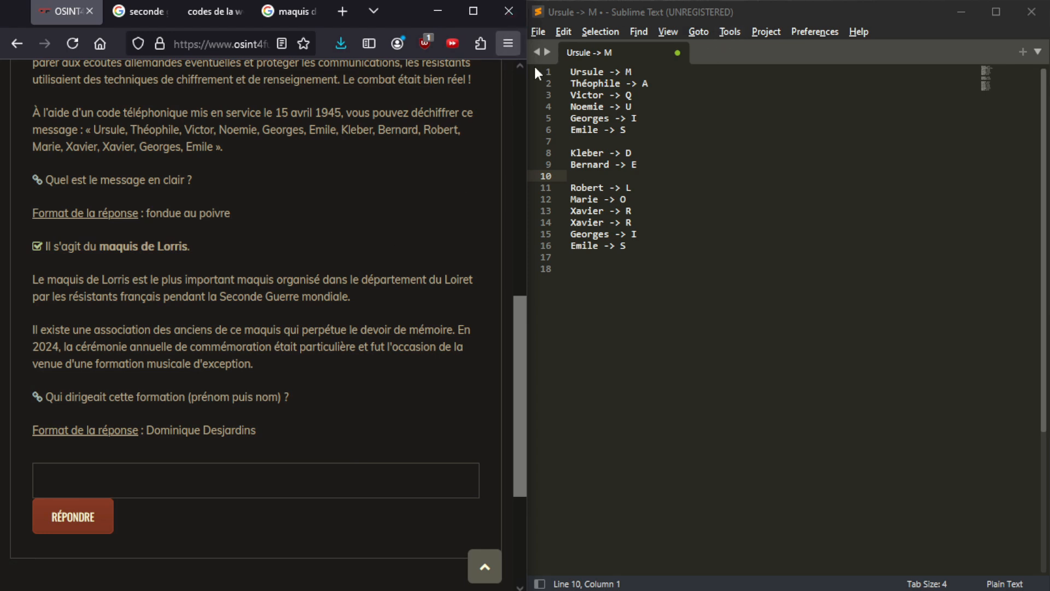
Maximize the browser window and search the web in a new tab for "association maquis de Lorris", reusing the name from the challenge page
left_click(468, 13)
scroll(446, 328, "up", 3)
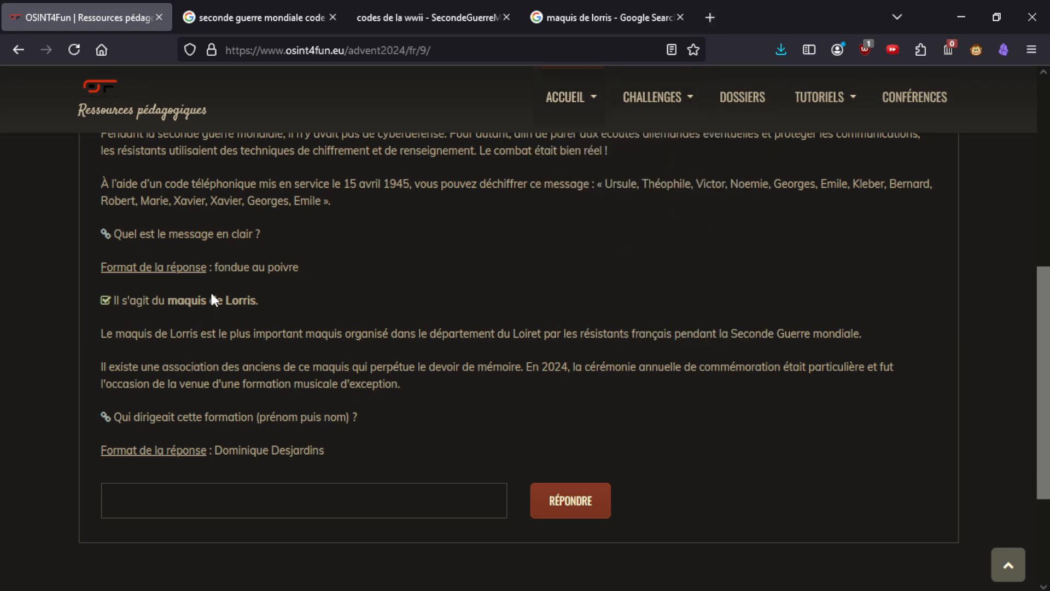
left_click_drag(167, 300, 256, 300)
key("ctrl+c")
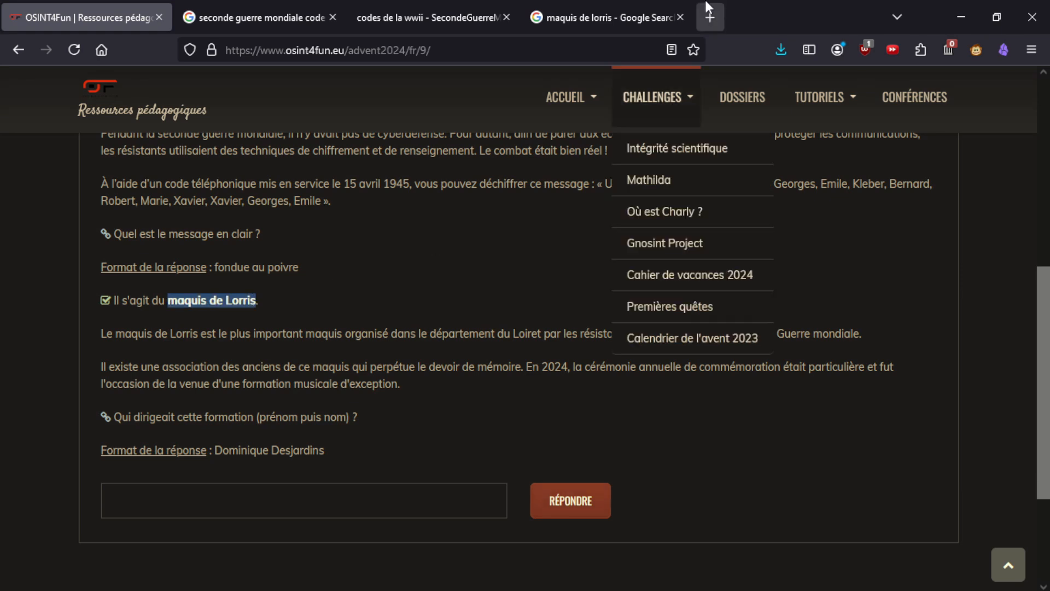
left_click(707, 6)
type("association")
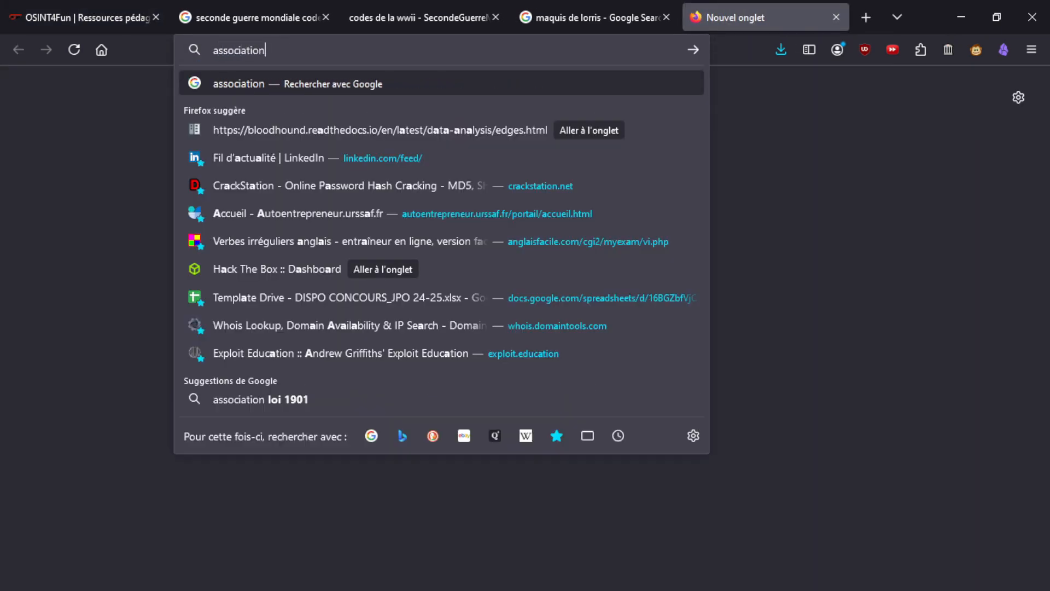
key("ctrl+v")
key("Return")
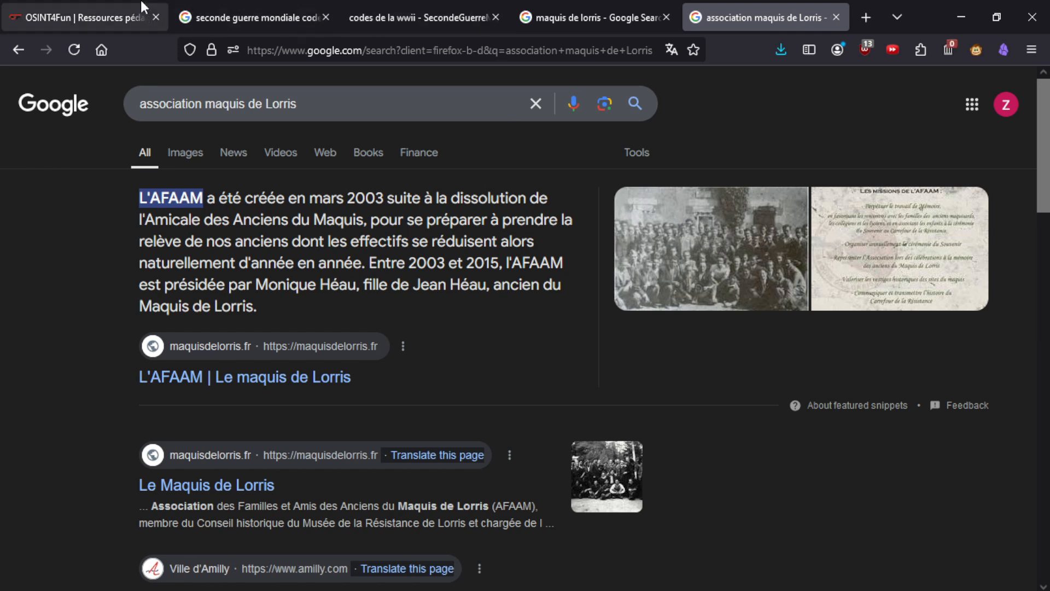
Reread the challenge's follow-up question and search the web for "afaam cérémonie anuelle 2024"
left_click(87, 17)
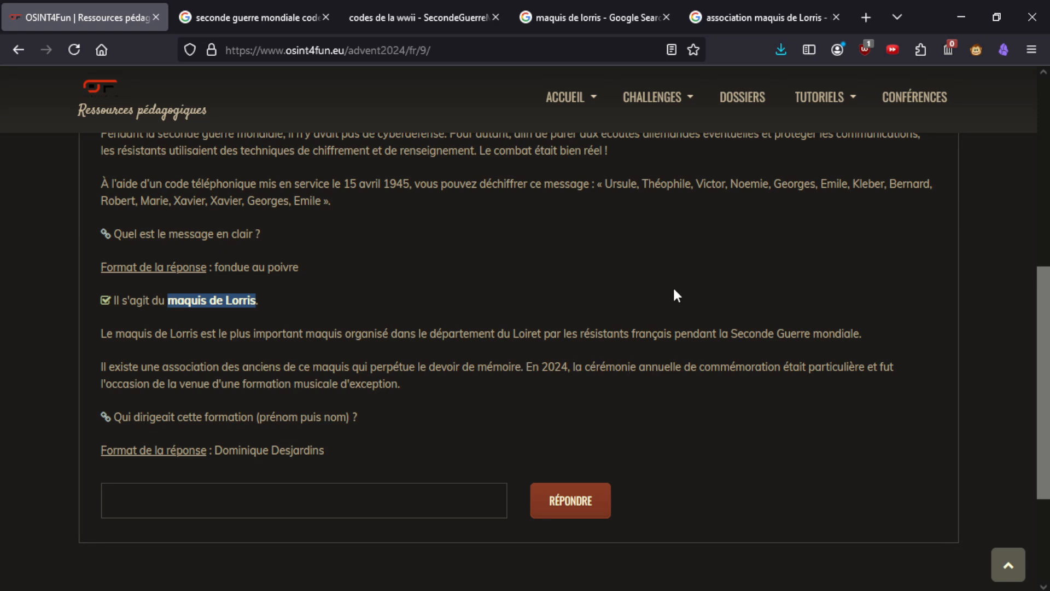
left_click(723, 3)
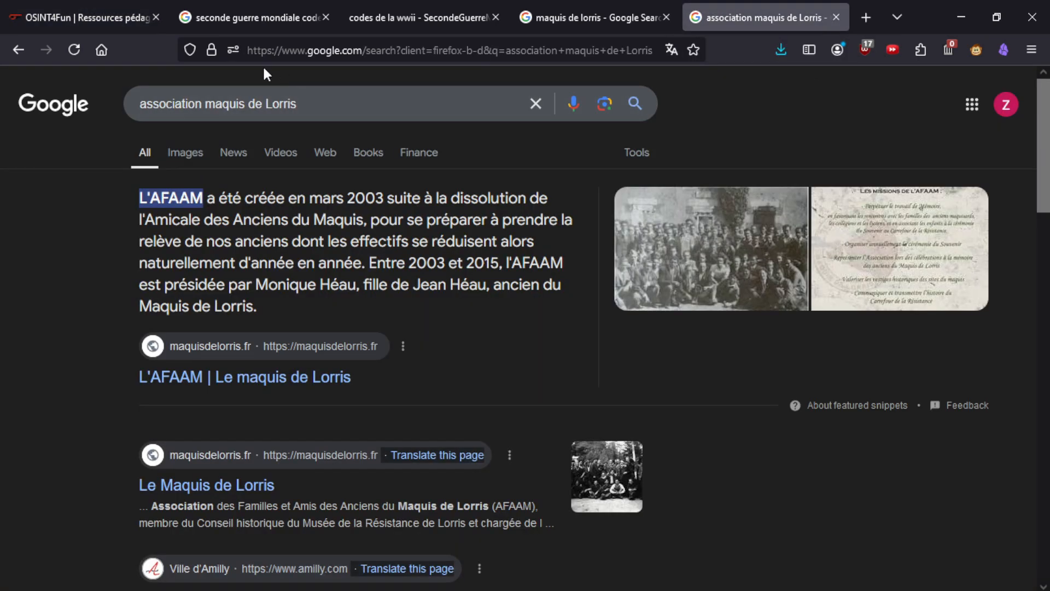
left_click(315, 98)
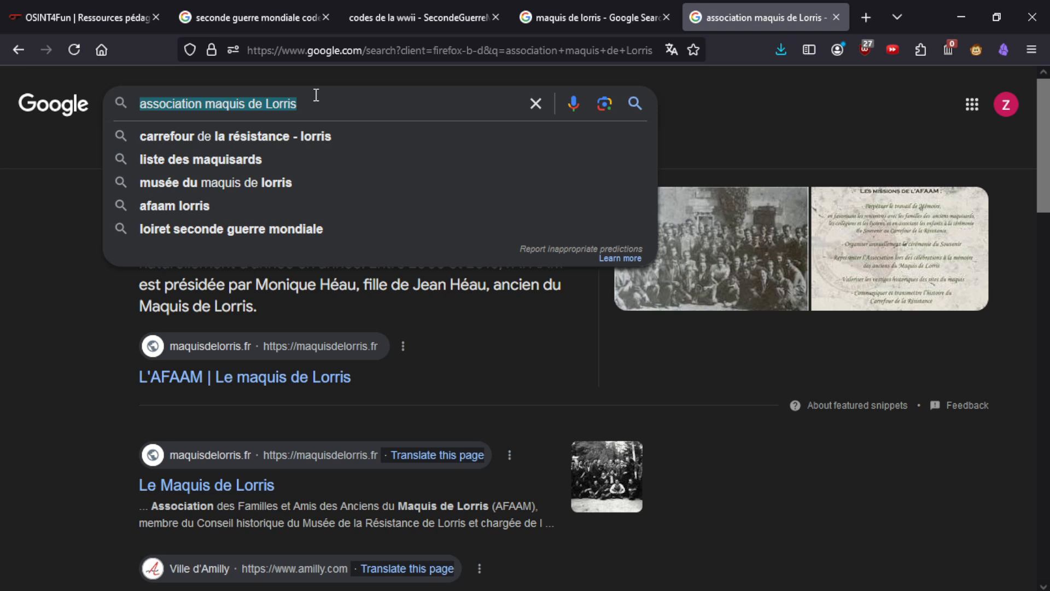
type("aff")
key("BackSpace")
type("aam")
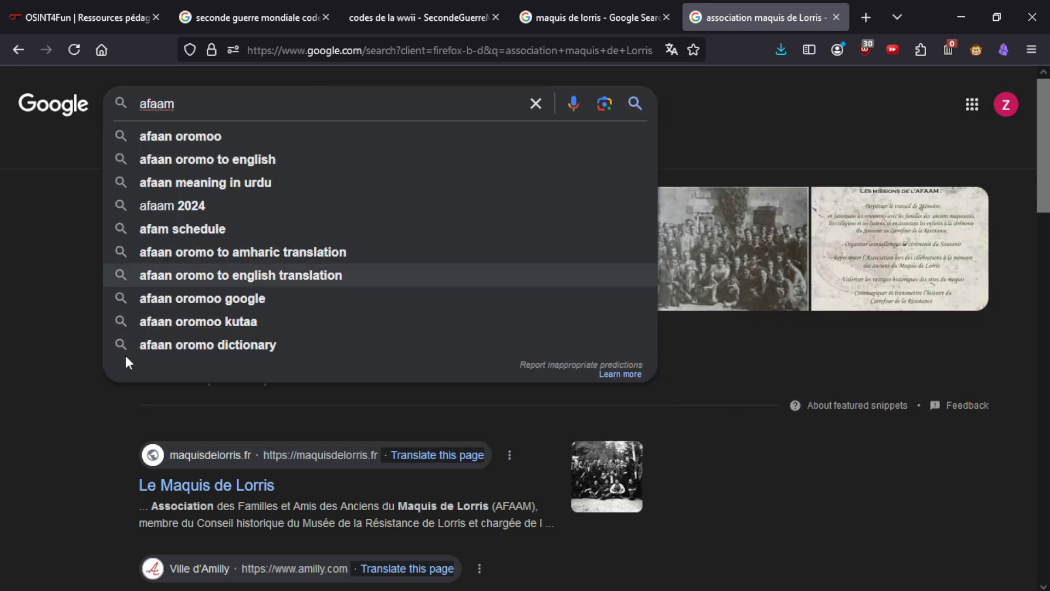
key("Return")
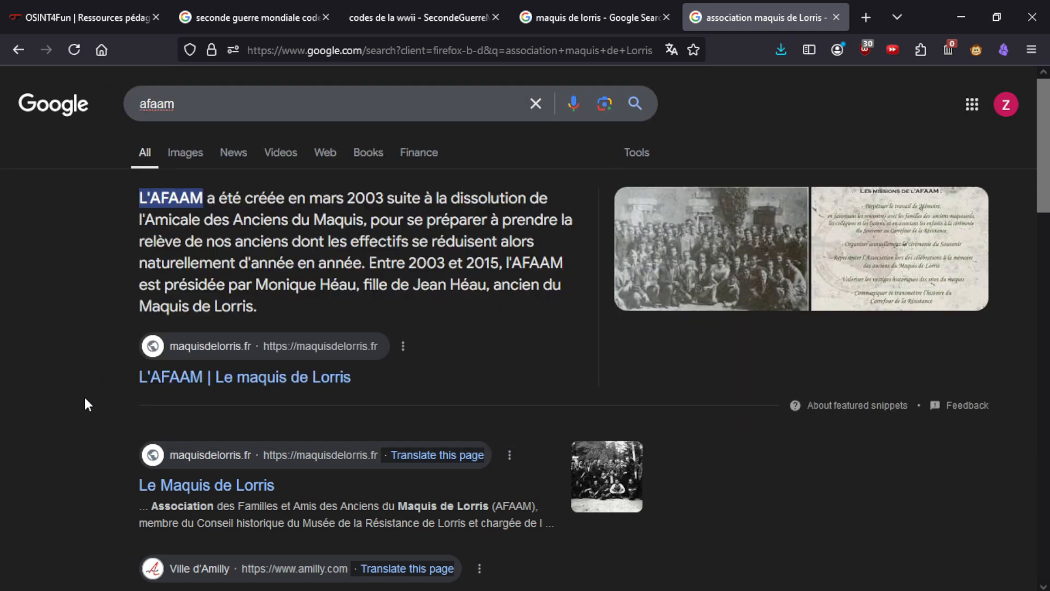
left_click(217, 101)
type("cé")
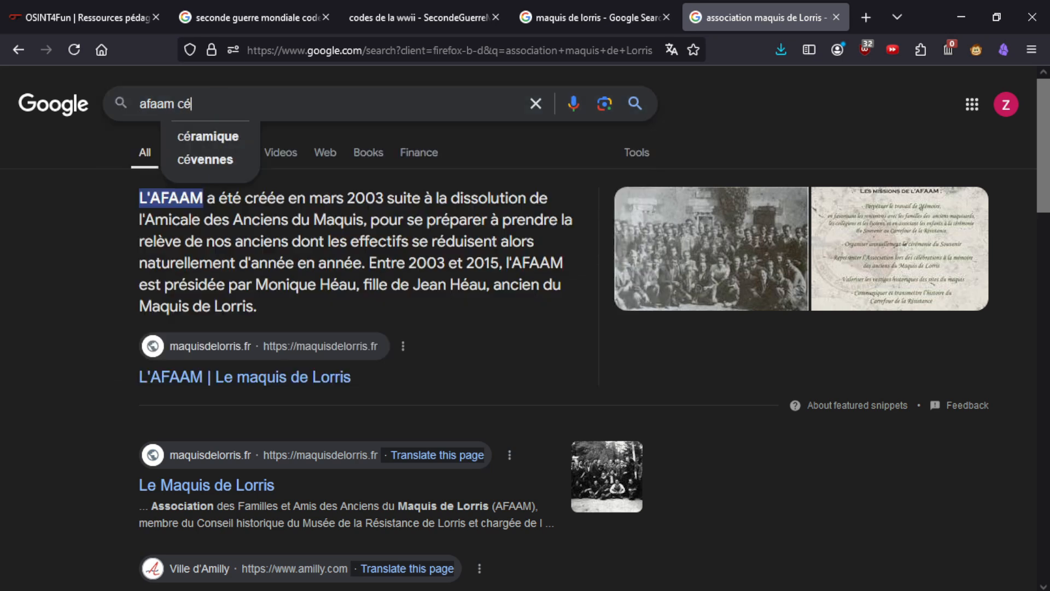
type("rémonie anu")
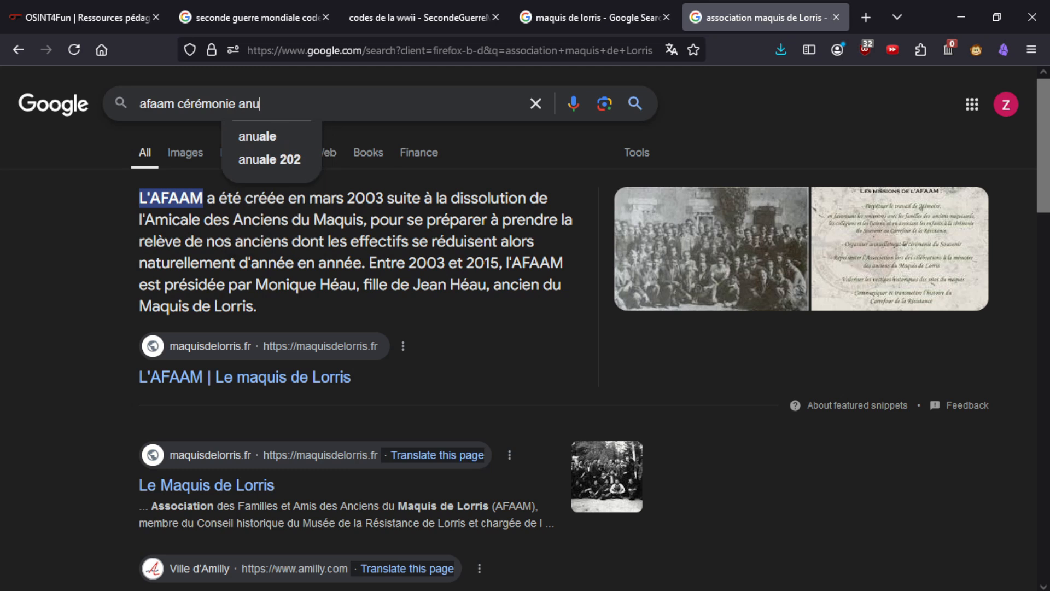
type("elle 2024")
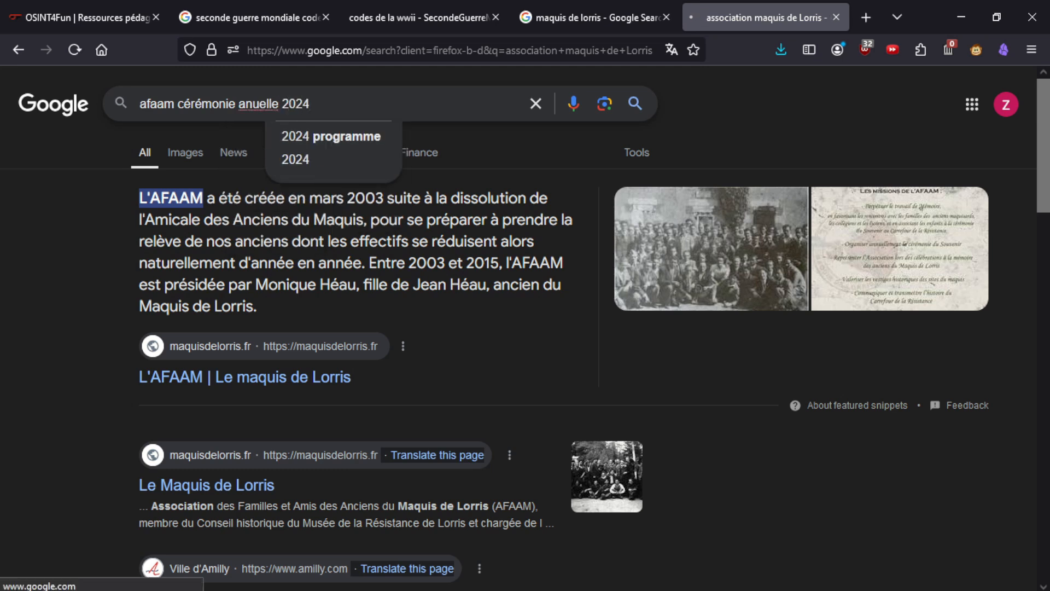
key("Return")
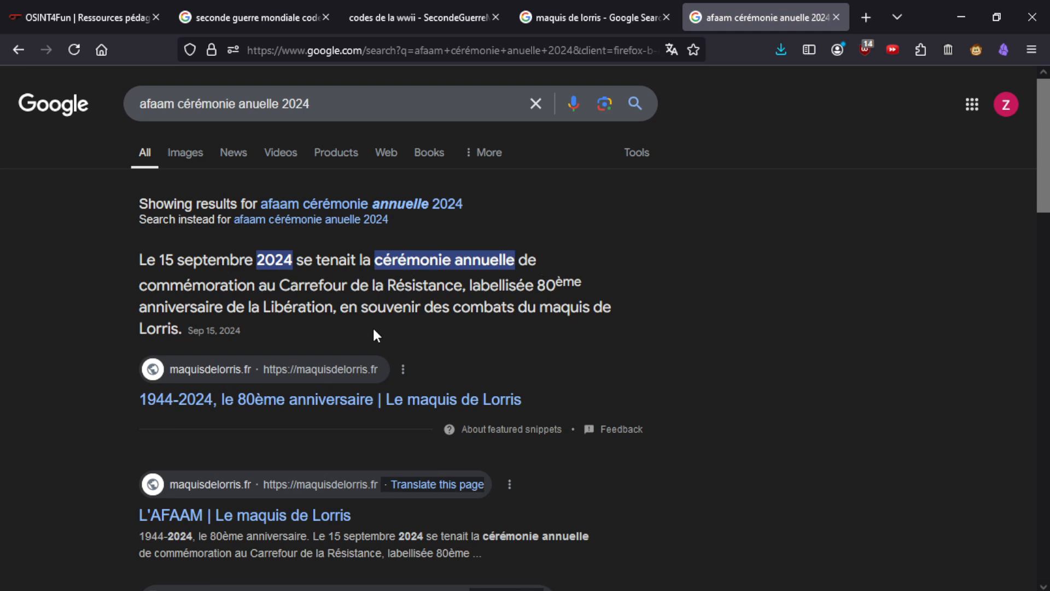
Open the "1944-2024, le 80ème anniversaire" result in a new tab and find the paragraph on the ceremony's musical formations
middle_click(322, 408)
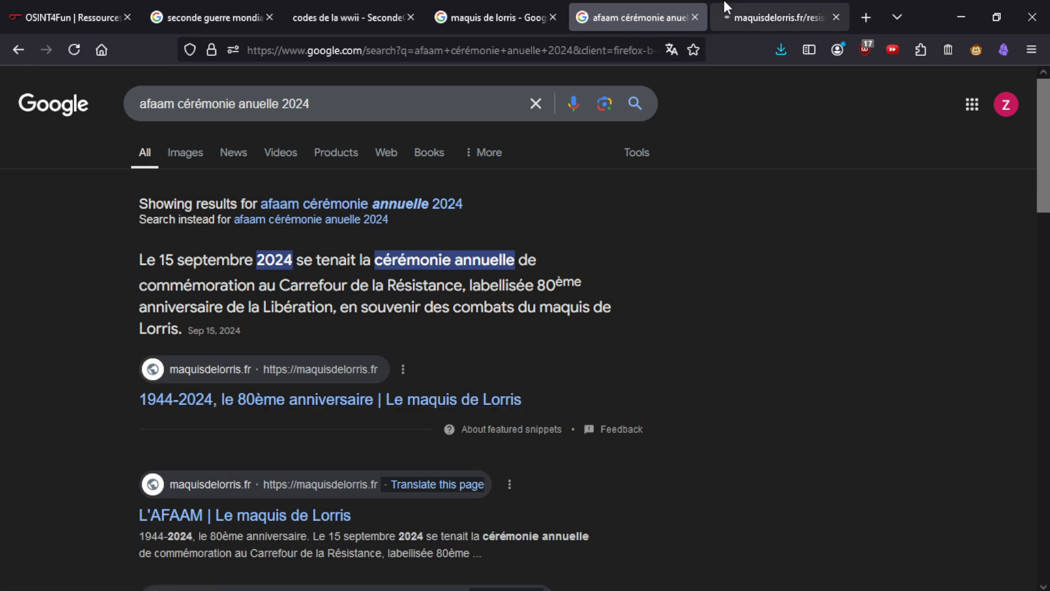
key("ctrl+Tab")
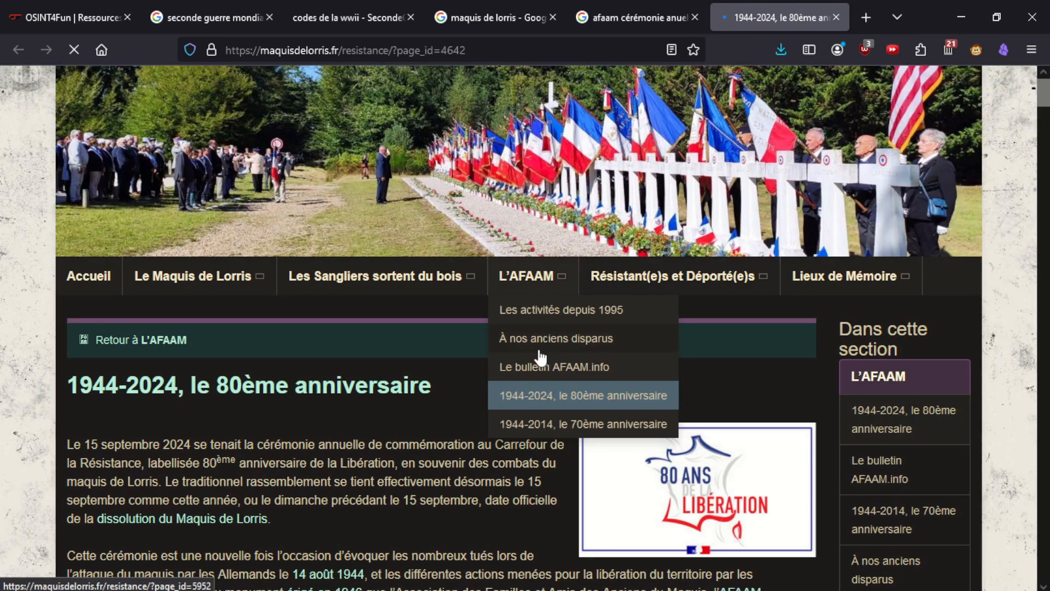
left_click(71, 17)
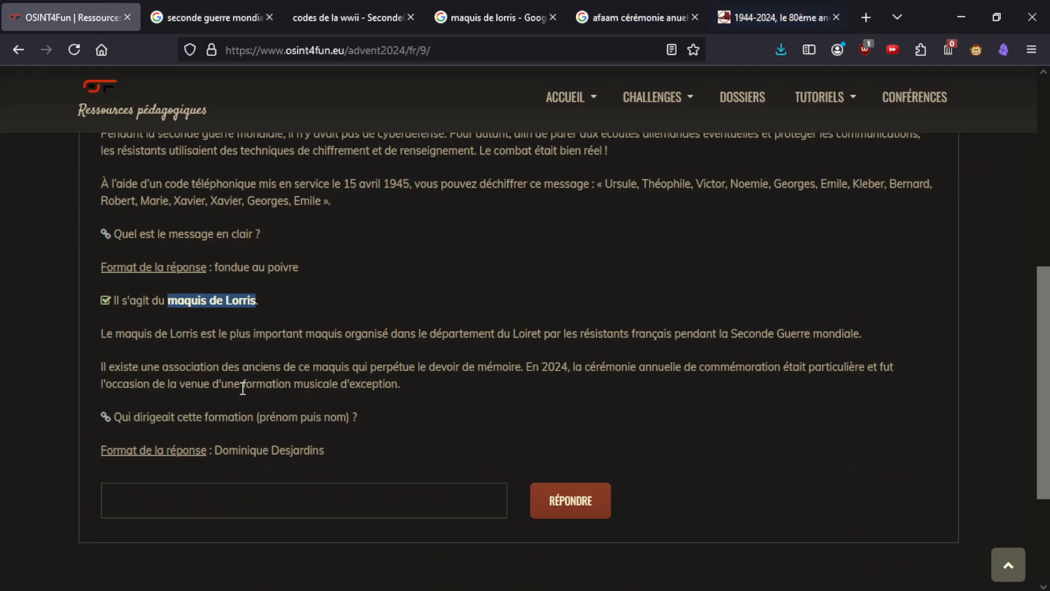
left_click(748, 28)
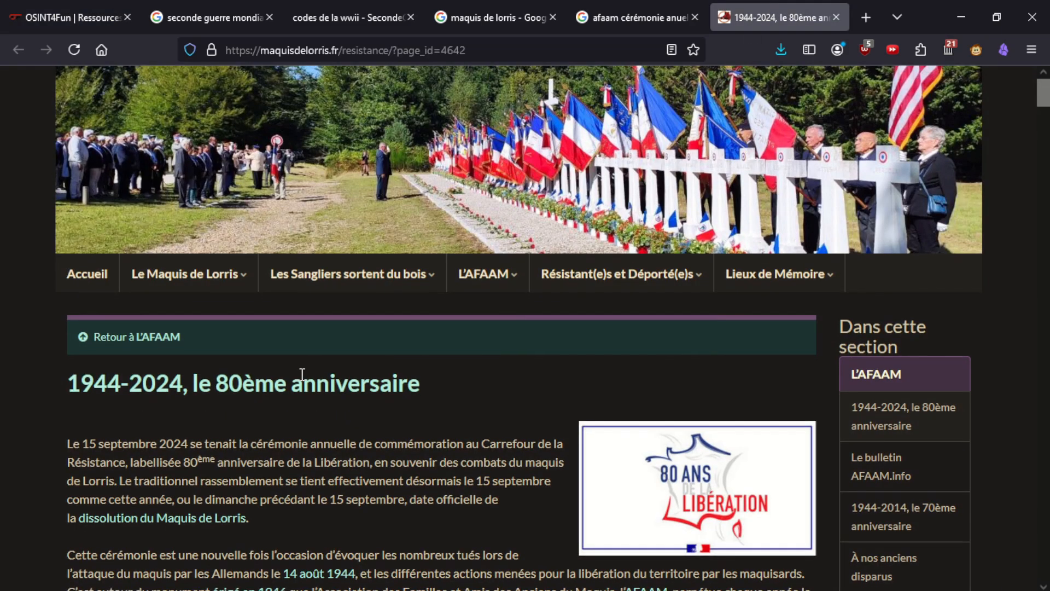
scroll(288, 378, "down", 4)
scroll(223, 433, "down", 12)
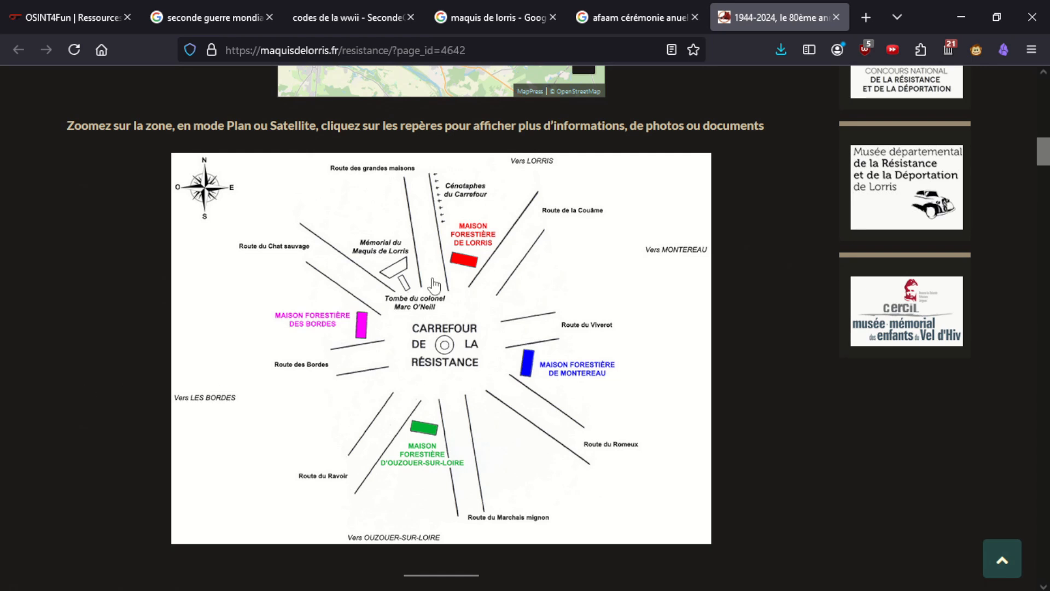
scroll(258, 337, "down", 12)
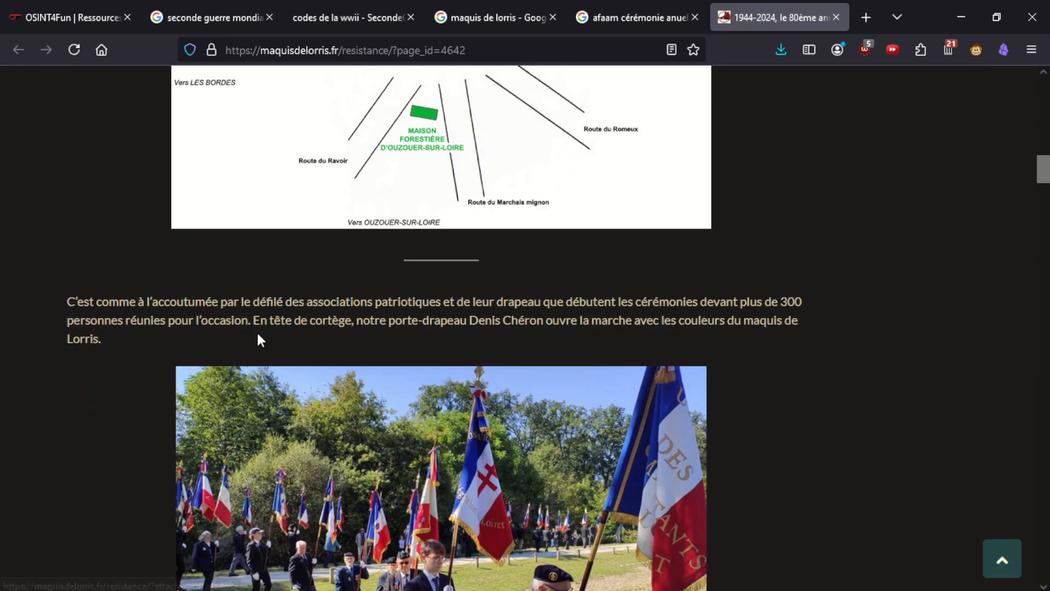
scroll(469, 348, "up", 5)
scroll(469, 349, "down", 5)
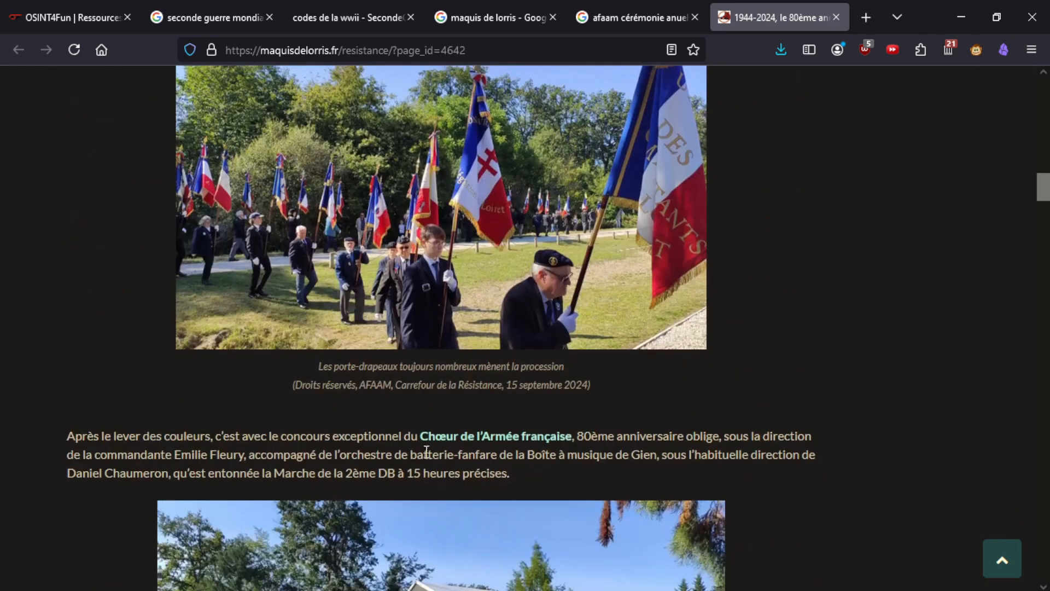
scroll(480, 375, "down", 4)
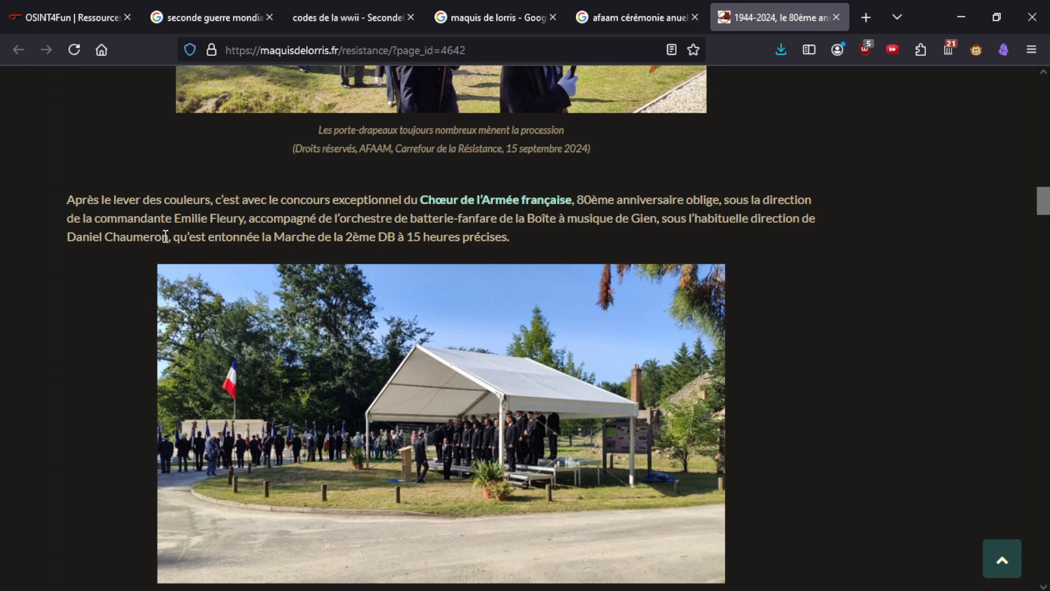
Try the batterie-fanfare director's name, copied from the anniversary article, as the answer to the challenge's second question
left_click(76, 14)
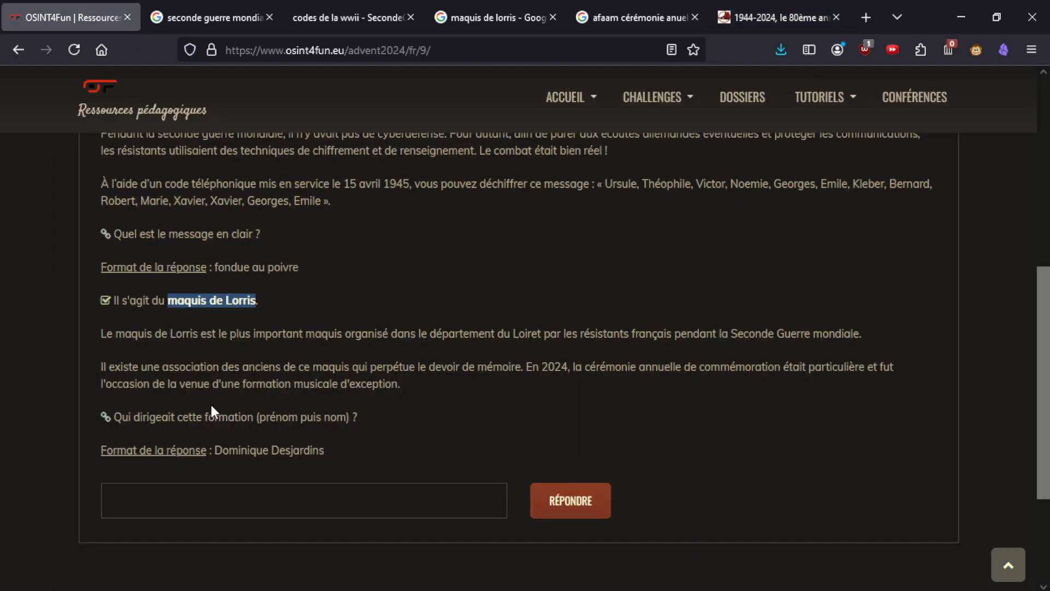
left_click(778, 17)
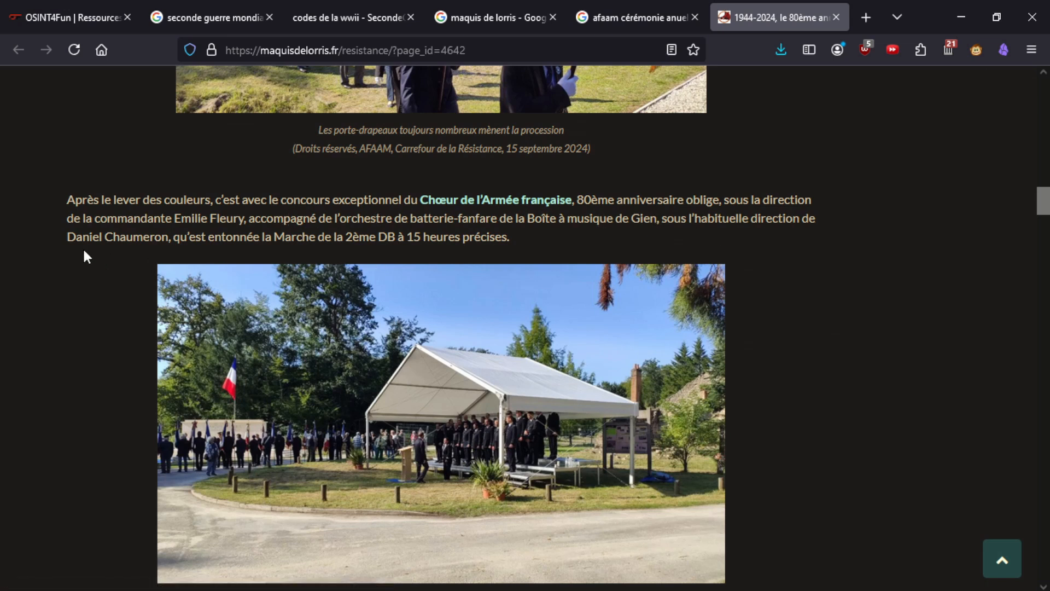
left_click_drag(73, 239, 170, 237)
key("ctrl+c")
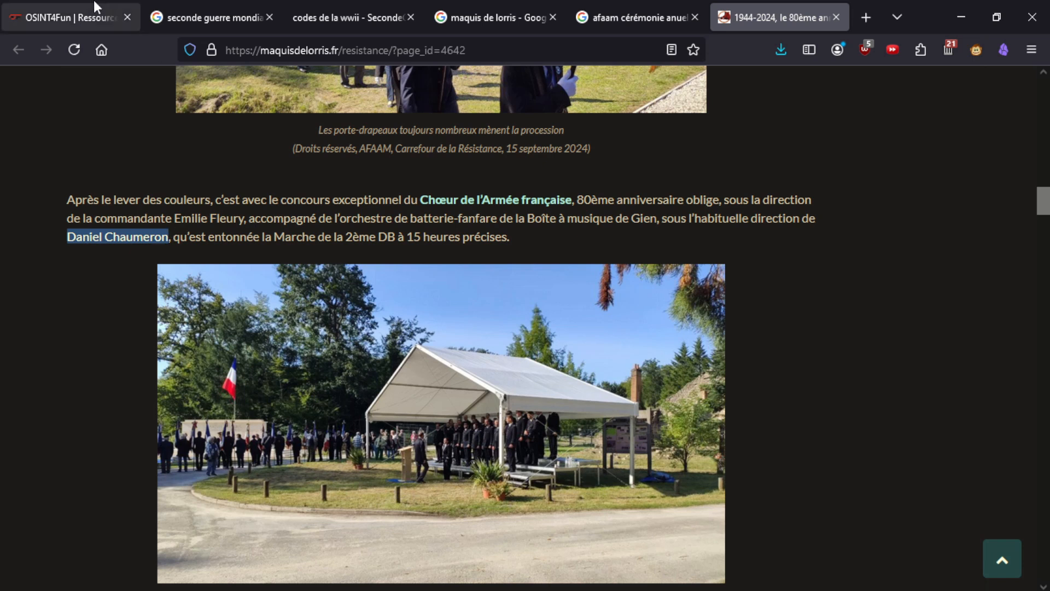
left_click(82, 17)
left_click(303, 512)
key("ctrl+v")
left_click(550, 503)
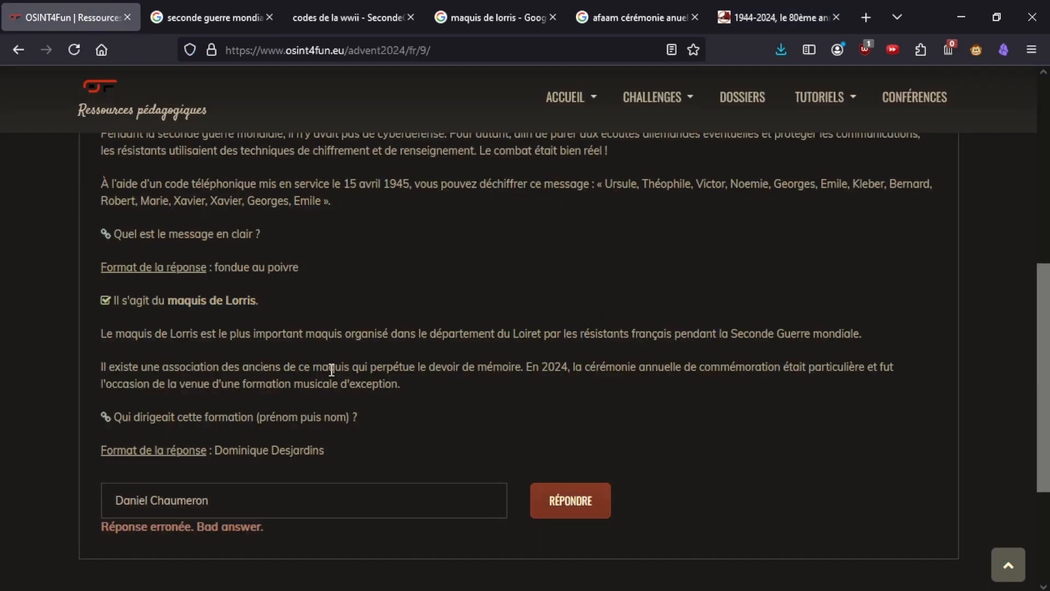
Search the web in a new tab for the article's phrase "orchestre de batterie-fanfare de la Boîte à musique de Gien"
left_click(775, 8)
left_click(294, 242)
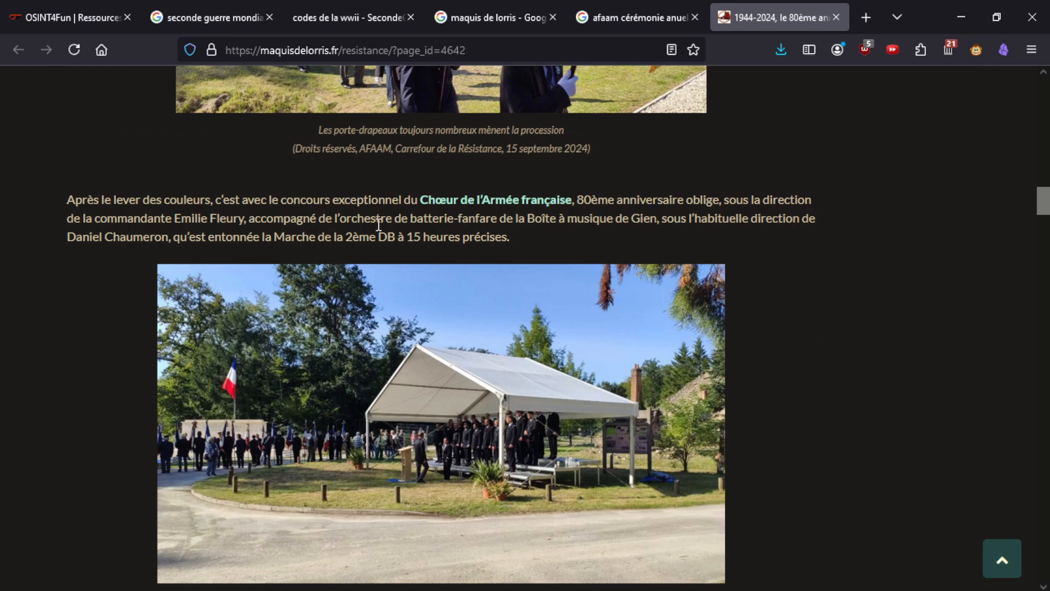
left_click_drag(341, 219, 654, 215)
key("ctrl+c")
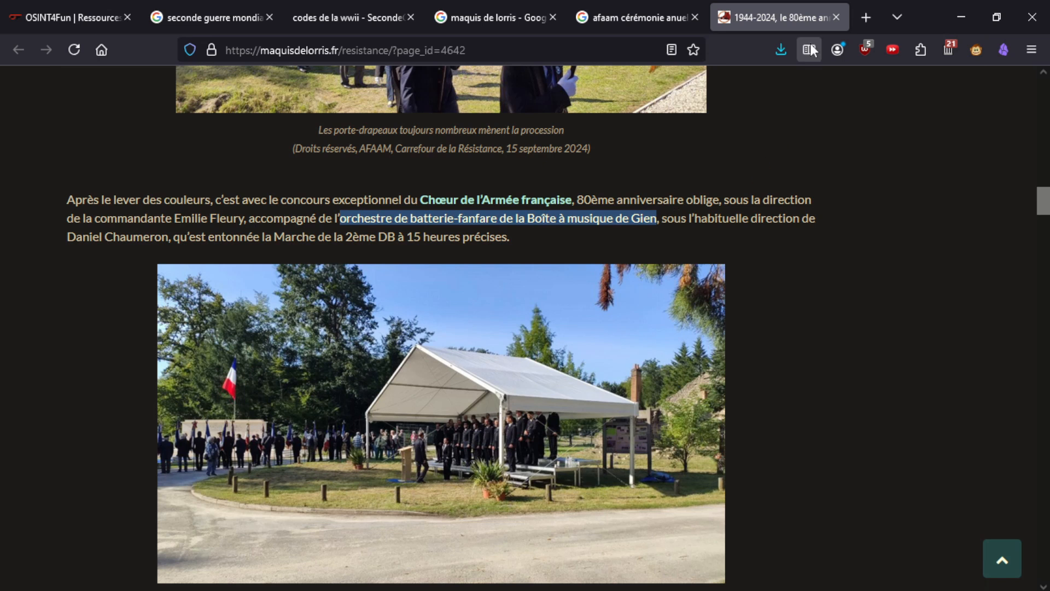
left_click(860, 7)
key("ctrl+v")
key("Return")
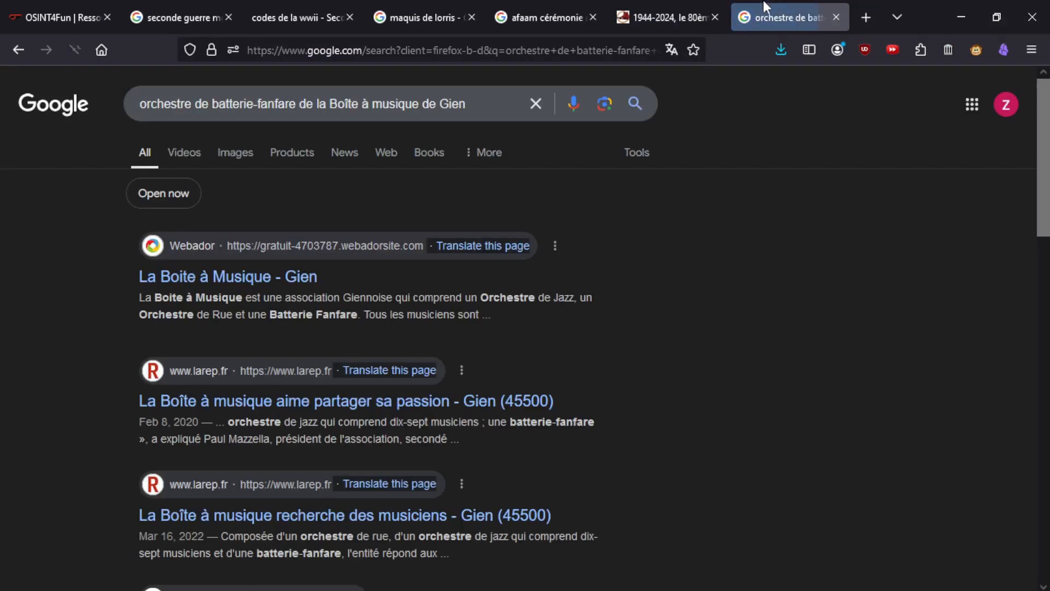
Open the "La Boite à Musique - Gien" result, and the article's Chœur de l'Armée française link in a separate tab
left_click(630, 18)
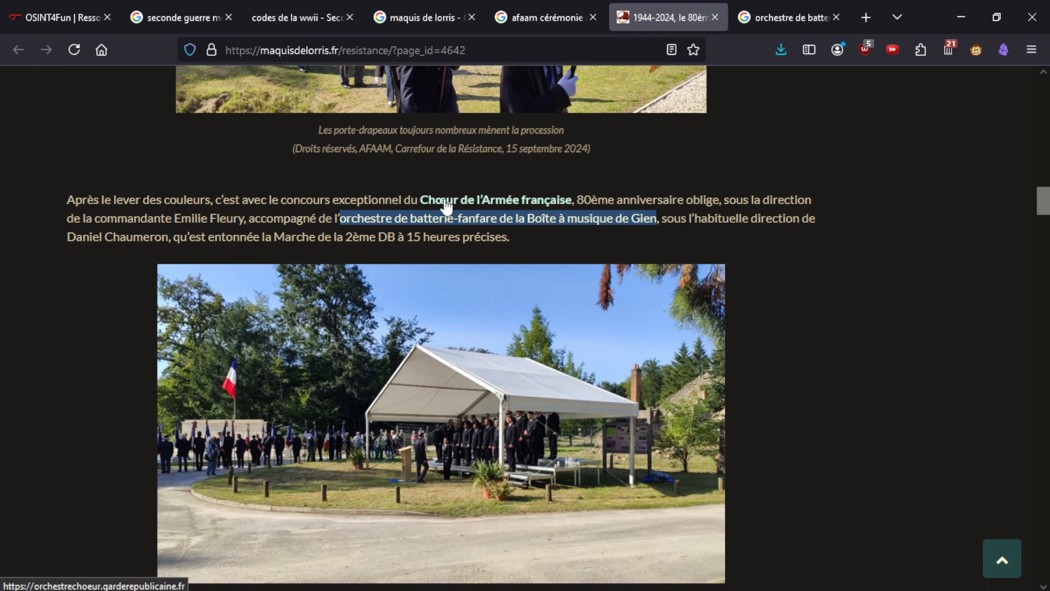
key("ctrl+1")
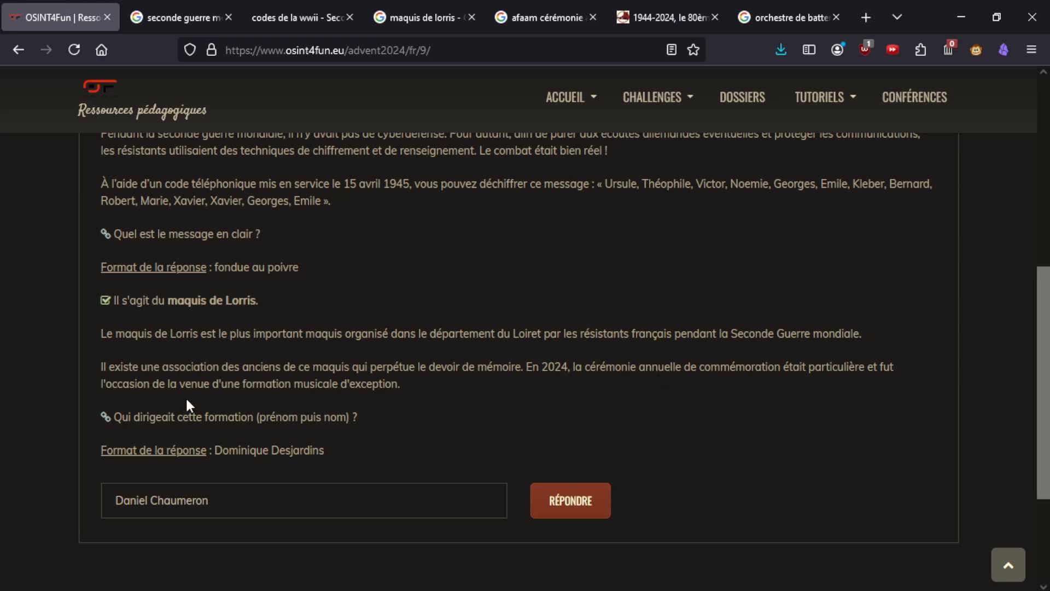
left_click(787, 14)
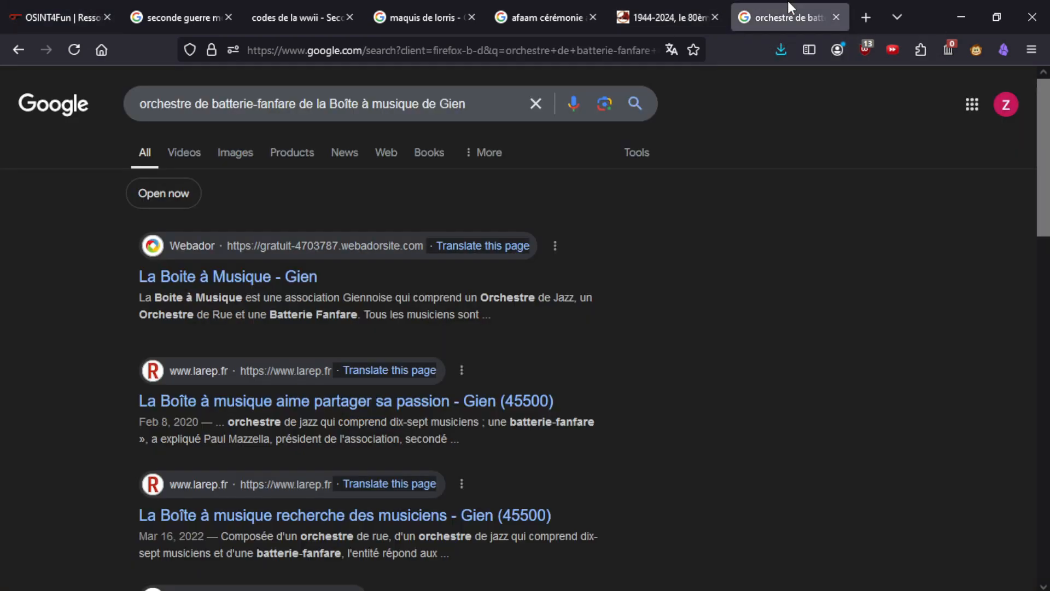
left_click(291, 294)
left_click(660, 2)
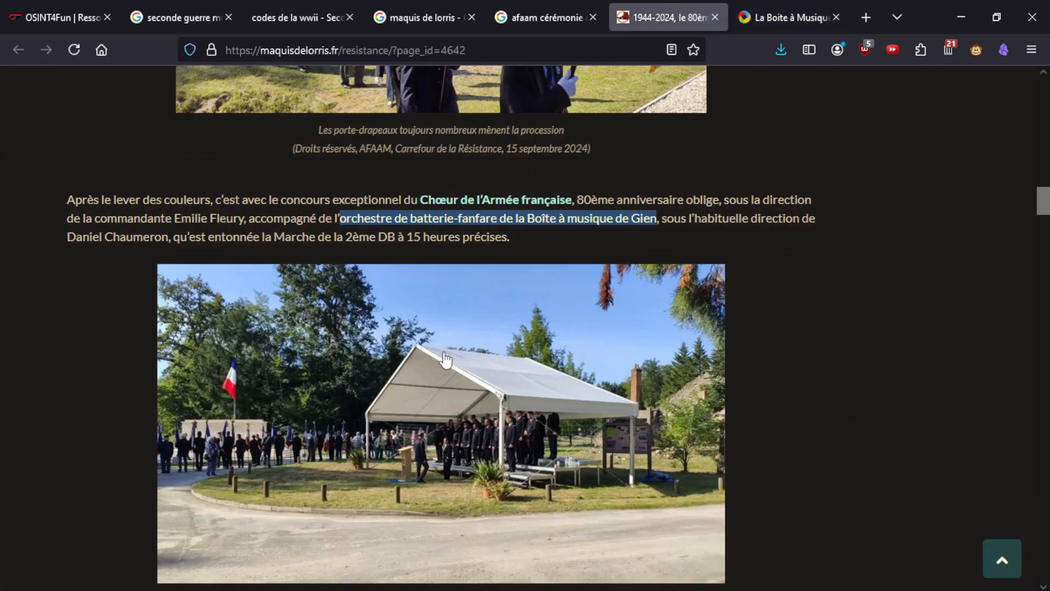
middle_click(477, 208)
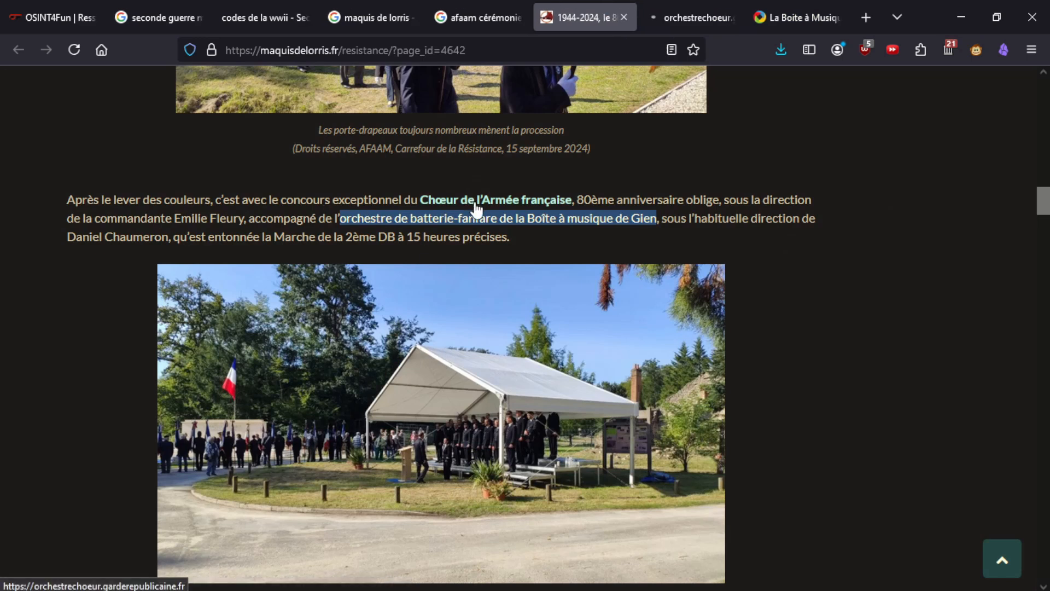
left_click(692, 17)
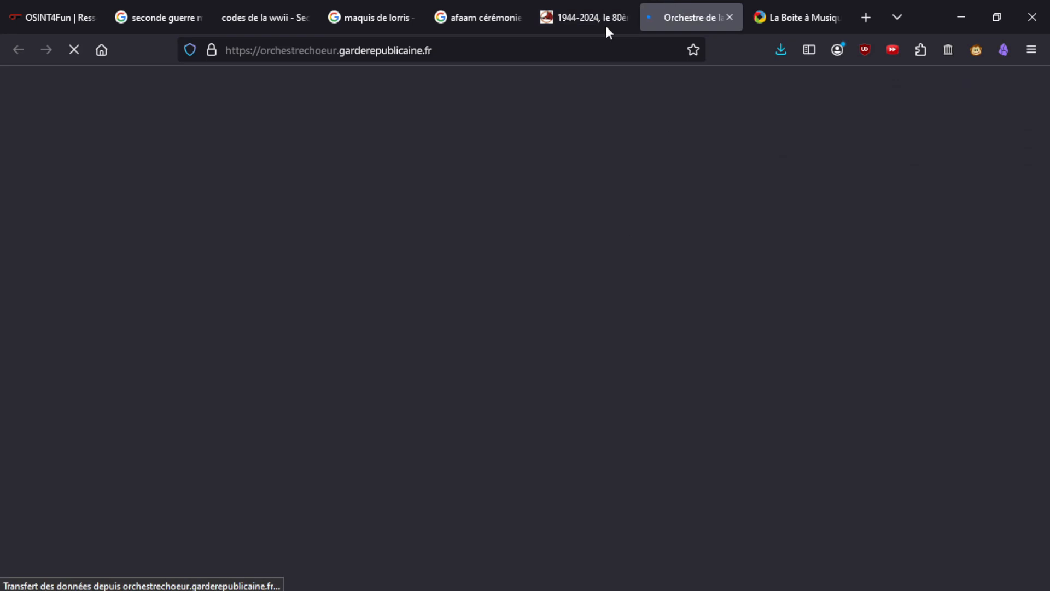
Replace the challenge answer with the name of the Chœur de l'Armée française's commandante, copied from the article, and submit it
left_click(605, 24)
left_click_drag(174, 219, 244, 219)
key("ctrl+c")
left_click(82, 17)
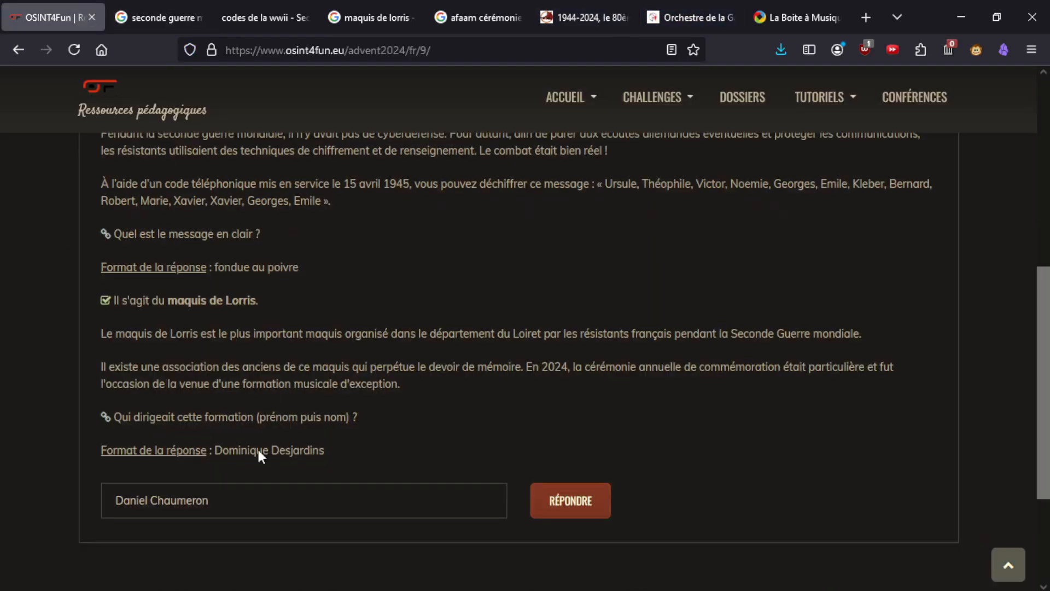
key("ctrl+a")
key("ctrl+v")
left_click(572, 507)
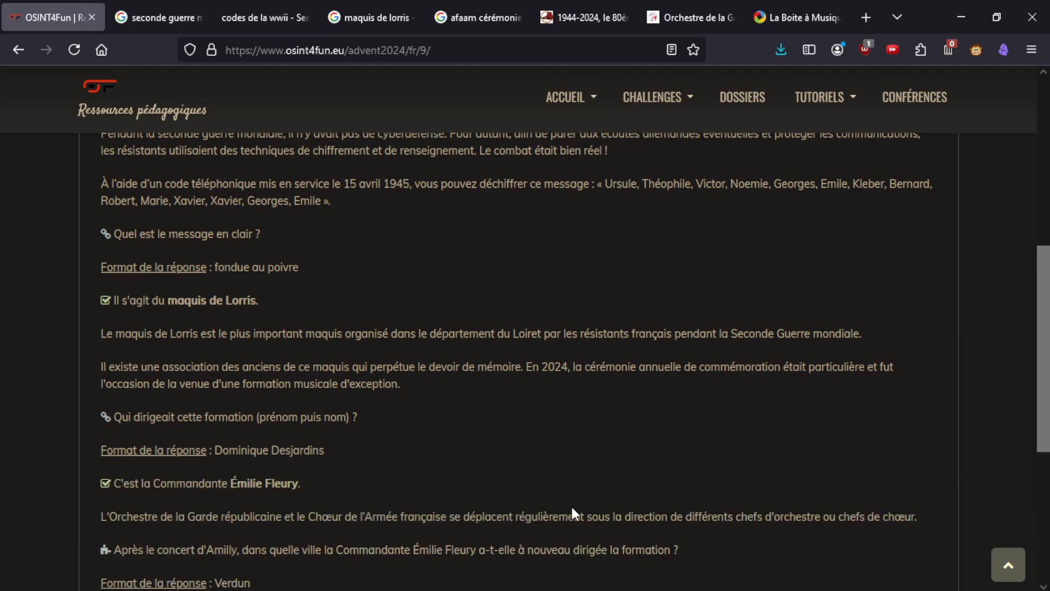
Read the new question about the town after the Amilly concert, close the two music-group tabs, and return to the anniversary article
scroll(555, 189, "down", 3)
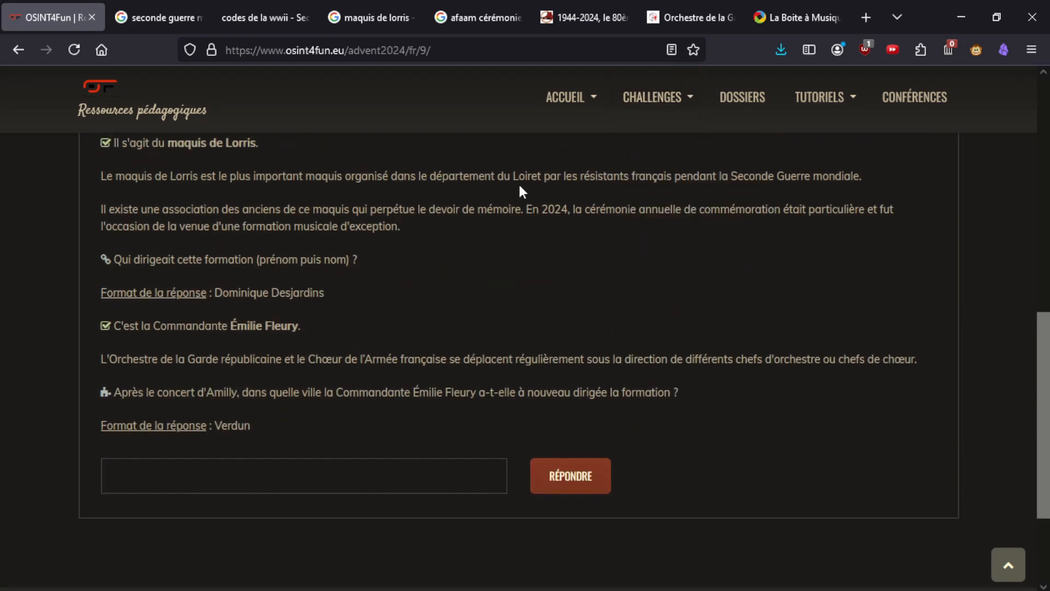
middle_click(777, 2)
middle_click(776, 2)
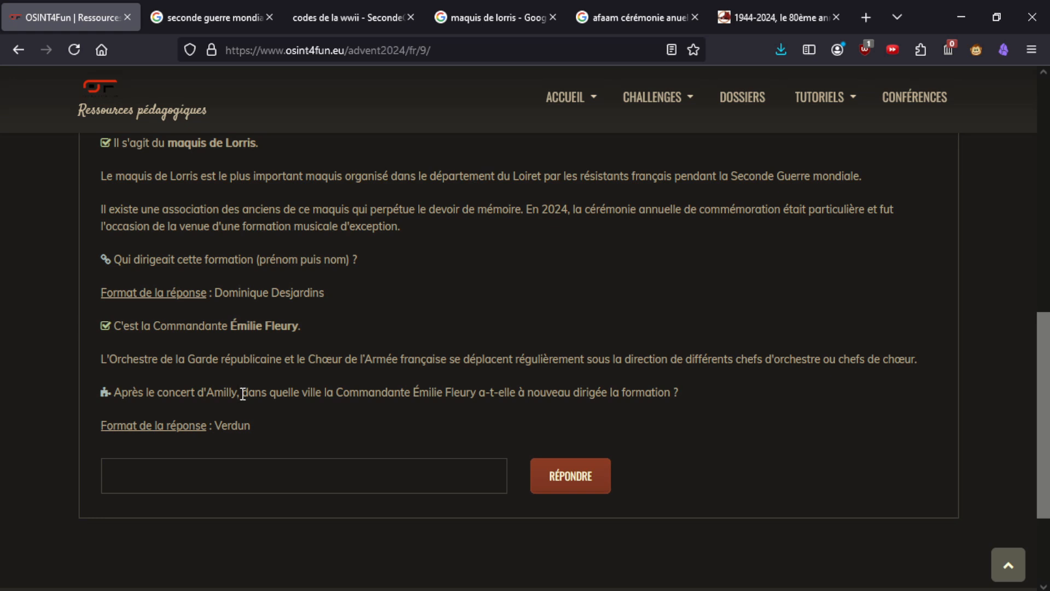
left_click(759, 8)
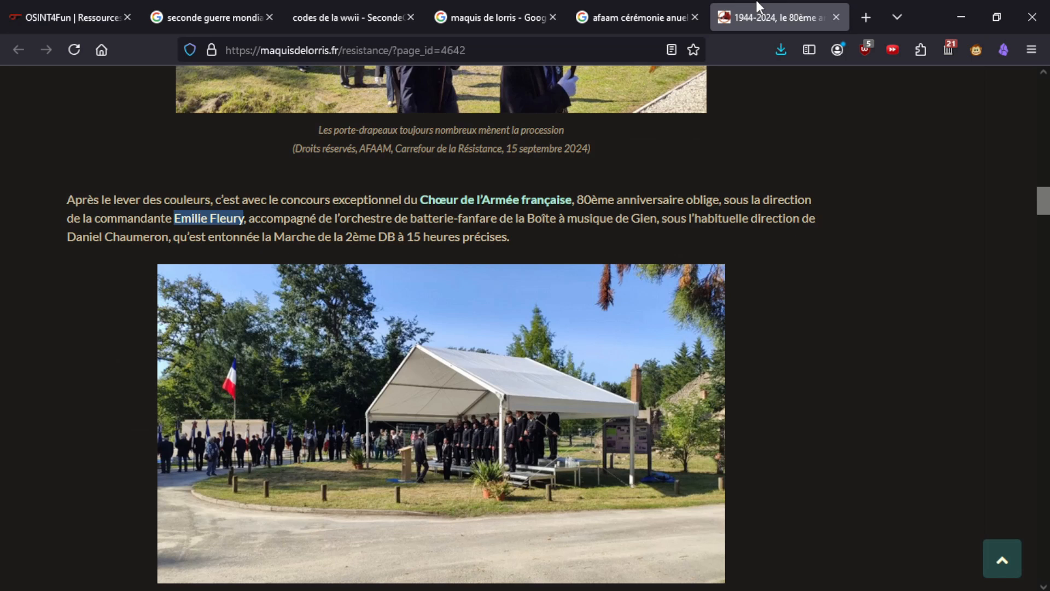
Open the article's Chœur de l'Armée française link and the commandante's biography, found by searching the web for her name, in separate tabs
middle_click(484, 202)
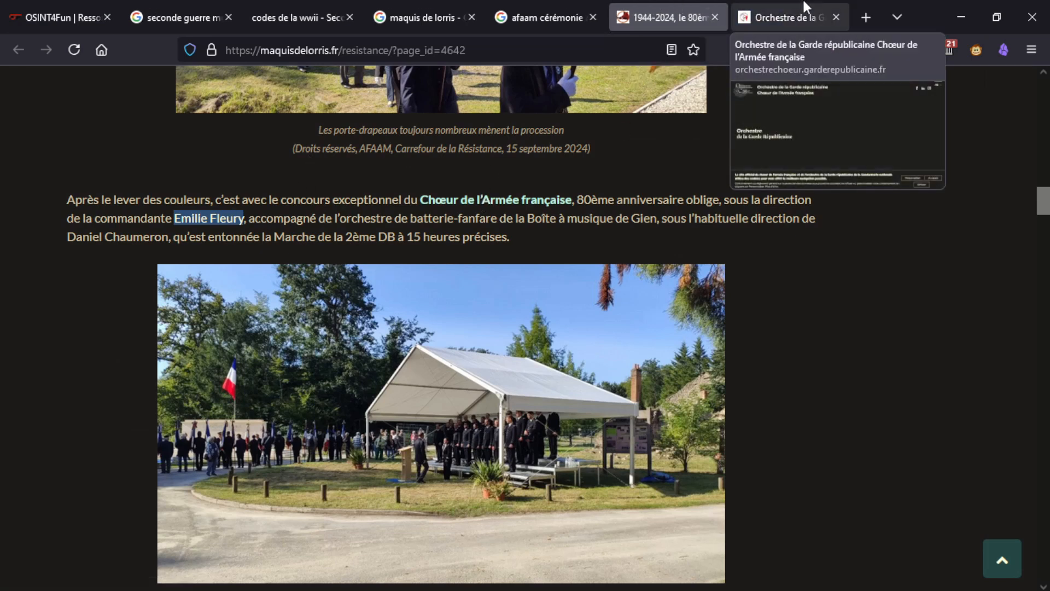
left_click(863, 18)
key("ctrl+v")
key("Return")
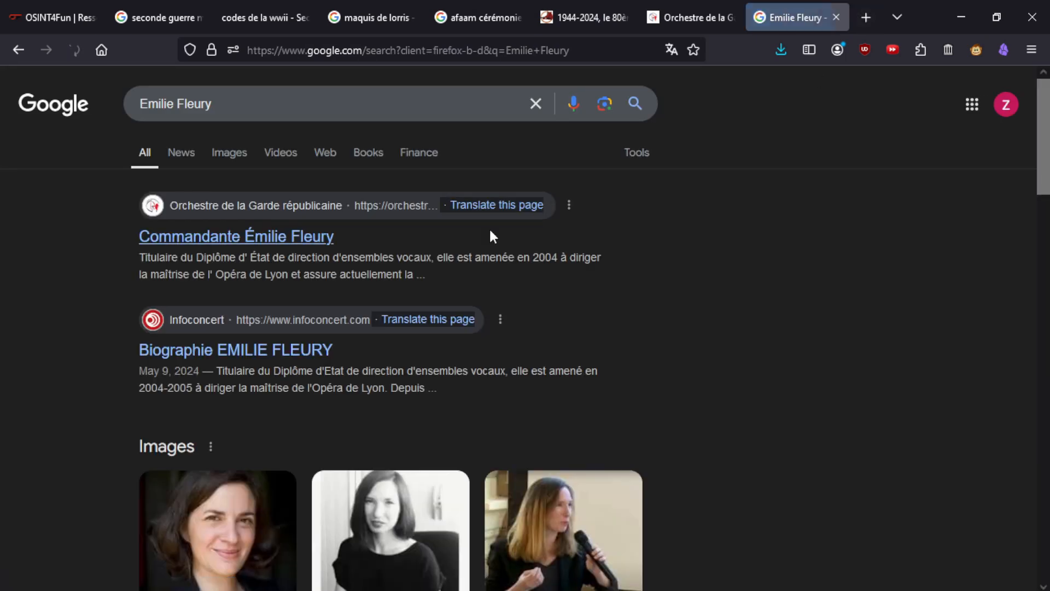
left_click(283, 241)
Examine the upcoming concerts on the Orchestre de la Garde républicaine home page and reread the challenge question about Amilly
left_click(663, 18)
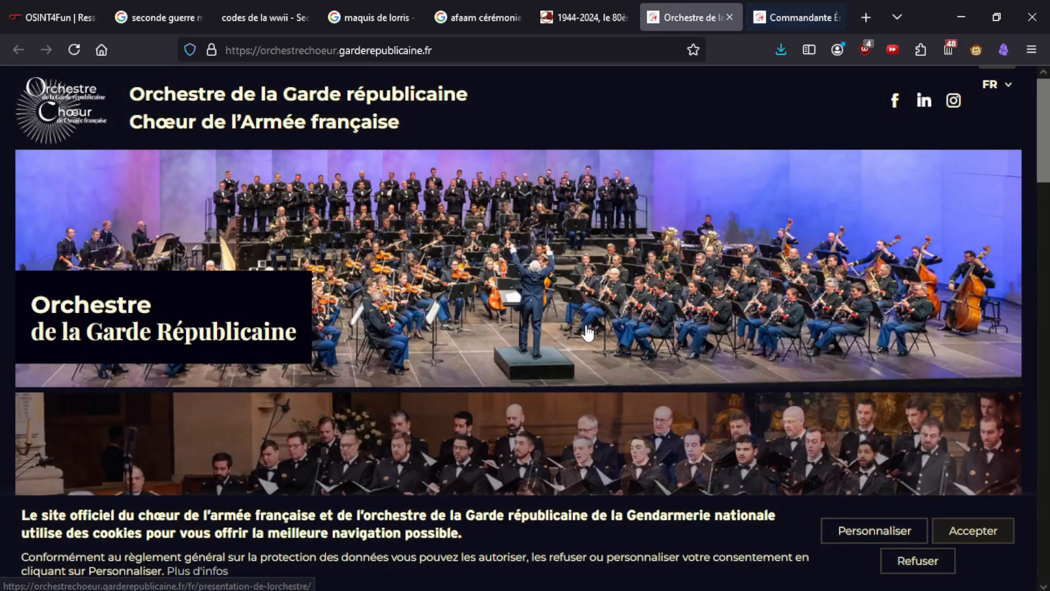
scroll(294, 356, "down", 10)
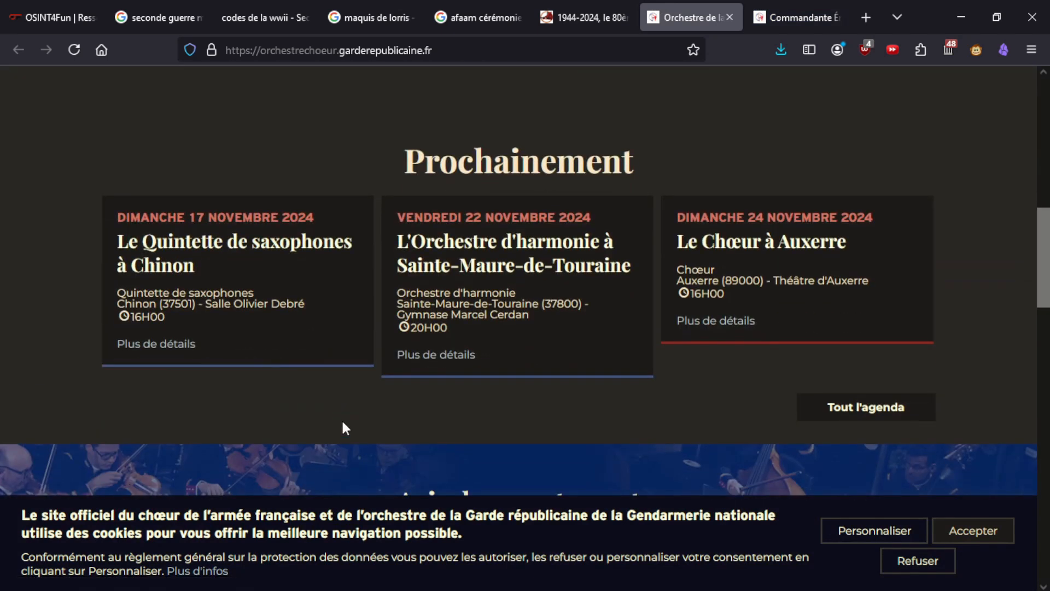
left_click(54, 17)
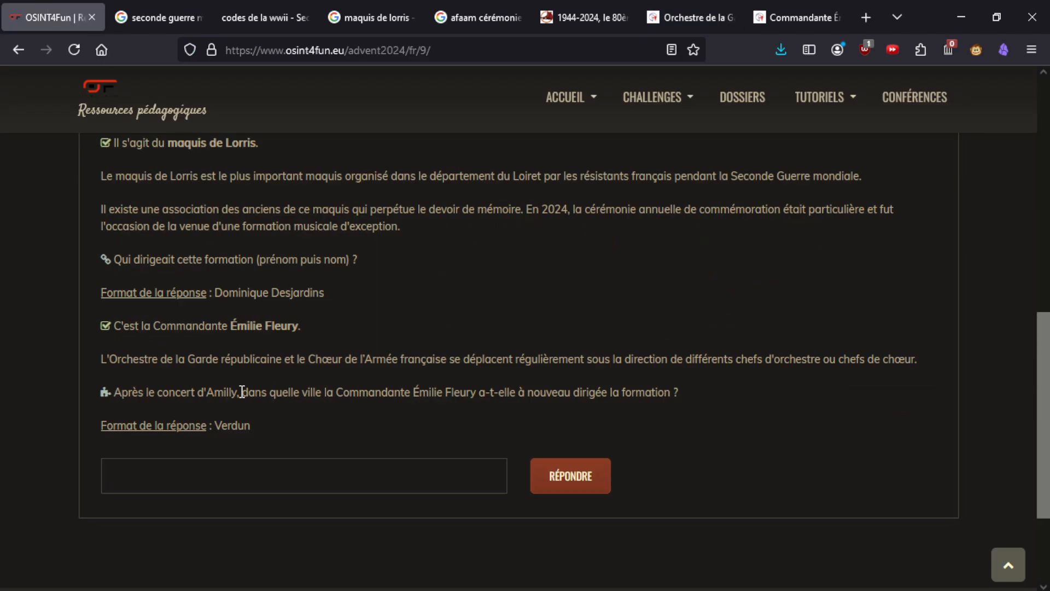
left_click(695, 8)
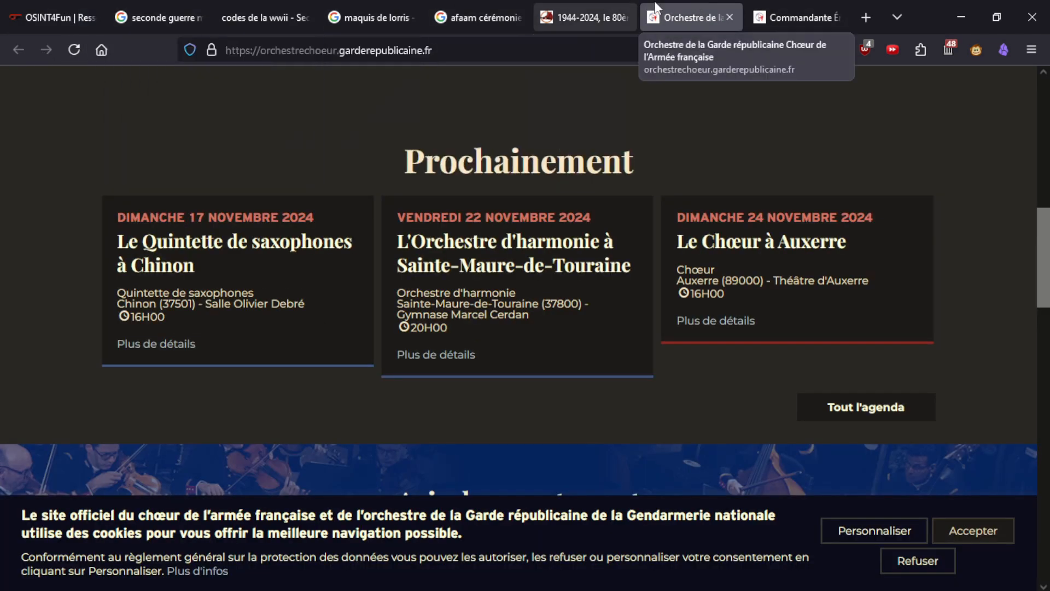
Reopen the name search results in a separate tab and search the commandante's French biography for "amil"
left_click(796, 17)
middle_click(45, 50)
left_click(704, 8)
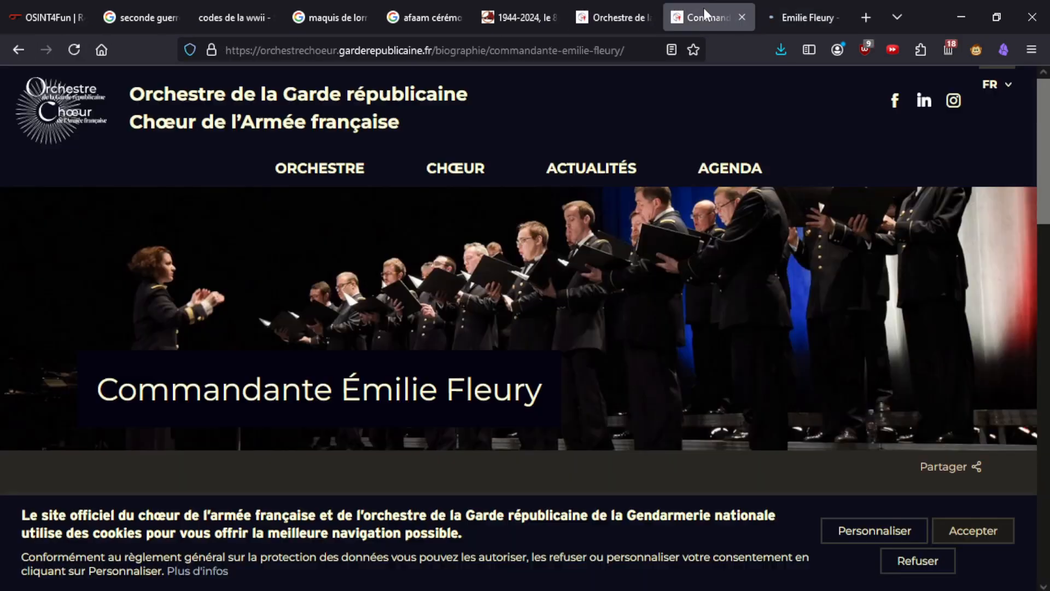
scroll(510, 370, "down", 4)
scroll(512, 374, "down", 3)
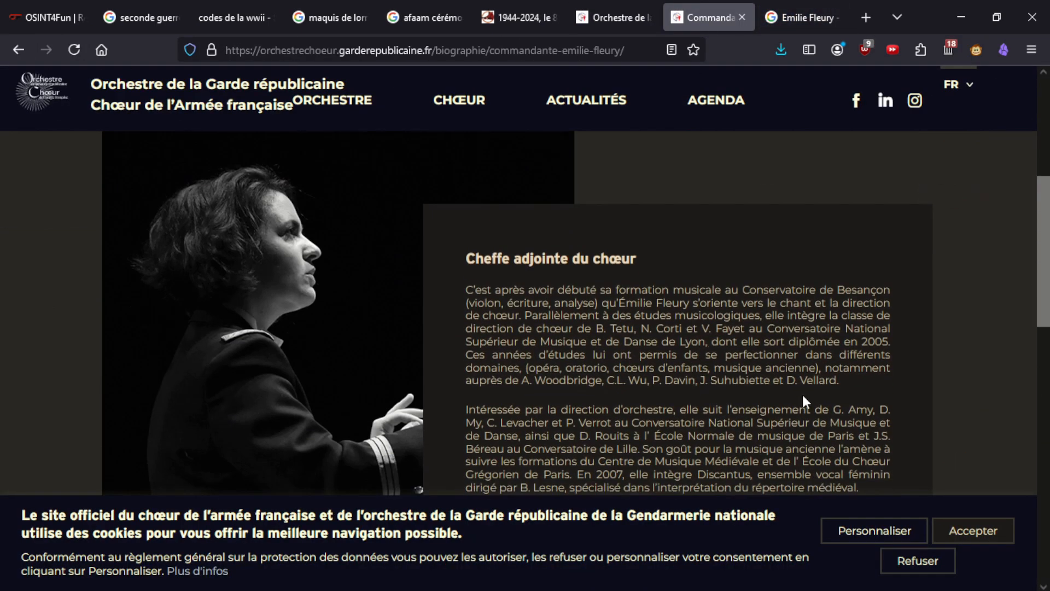
scroll(802, 393, "down", 2)
key("ctrl+f")
type("amil")
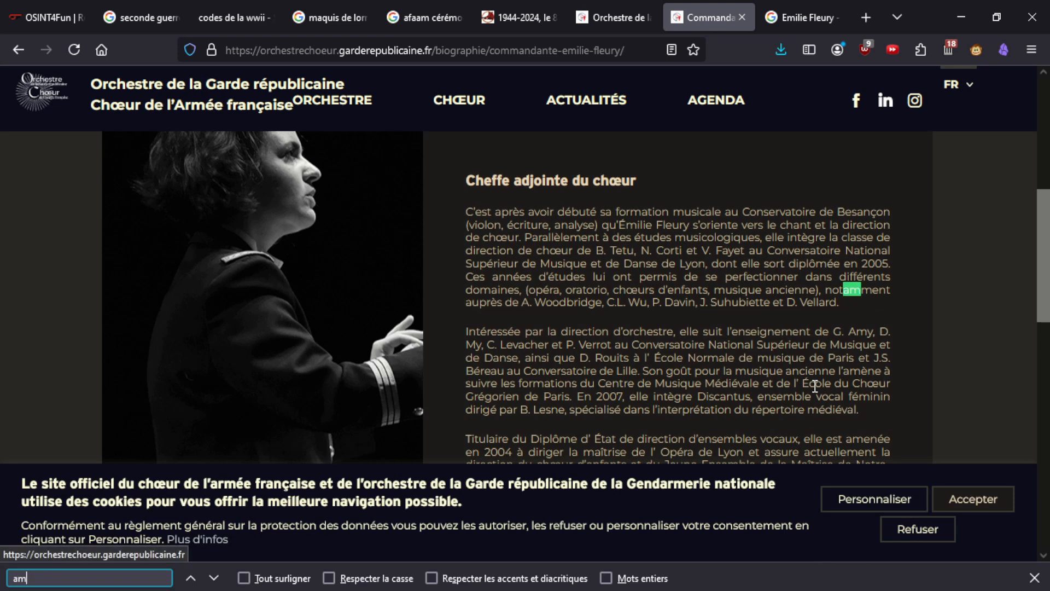
key("Escape")
Add "amilly" to the web search for the commandante's name and run it
left_click(823, 17)
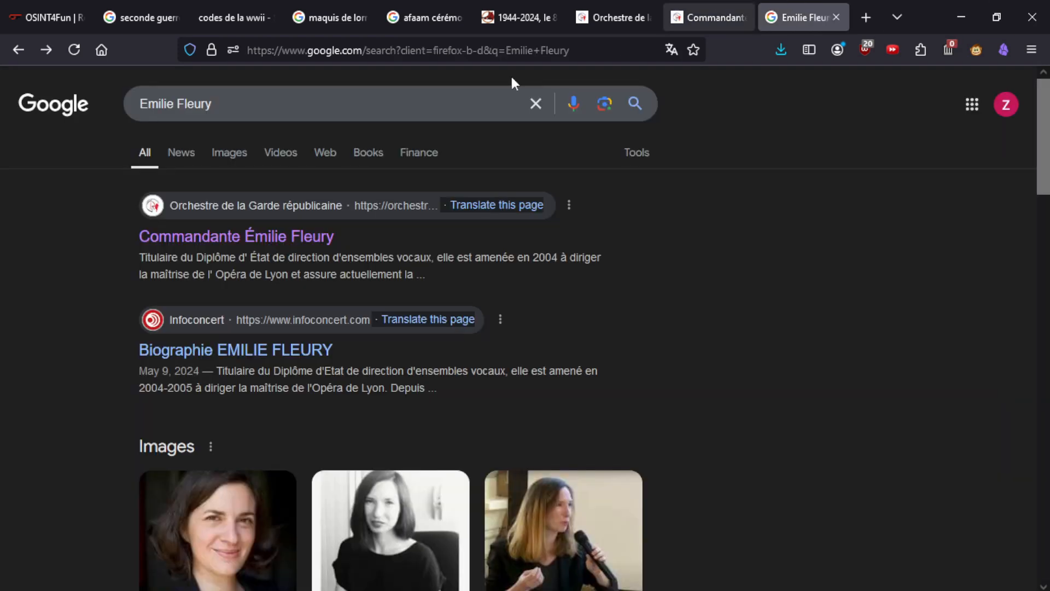
left_click(416, 103)
type("amilly")
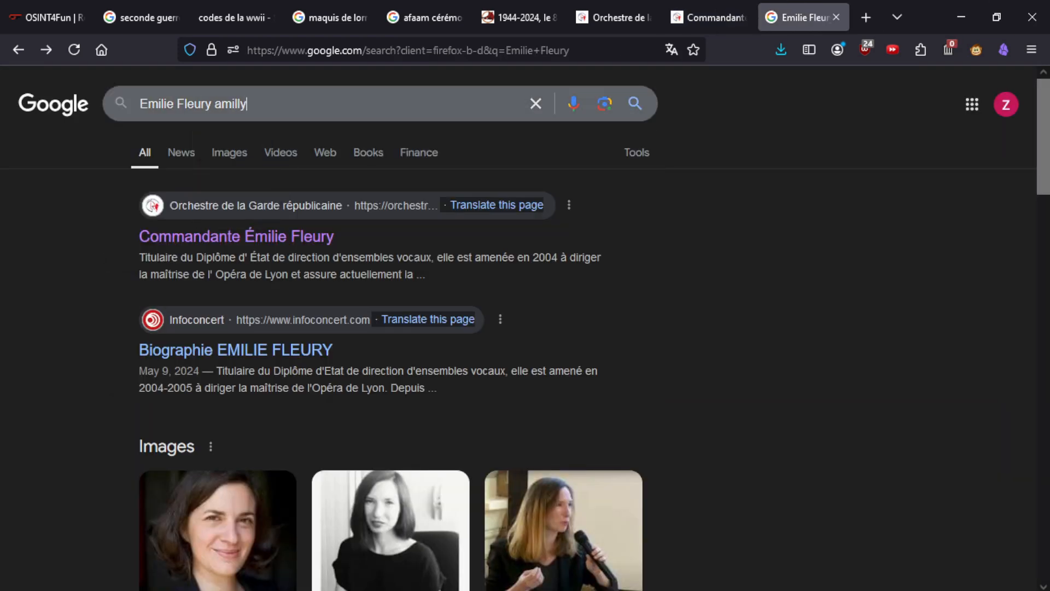
key("Return")
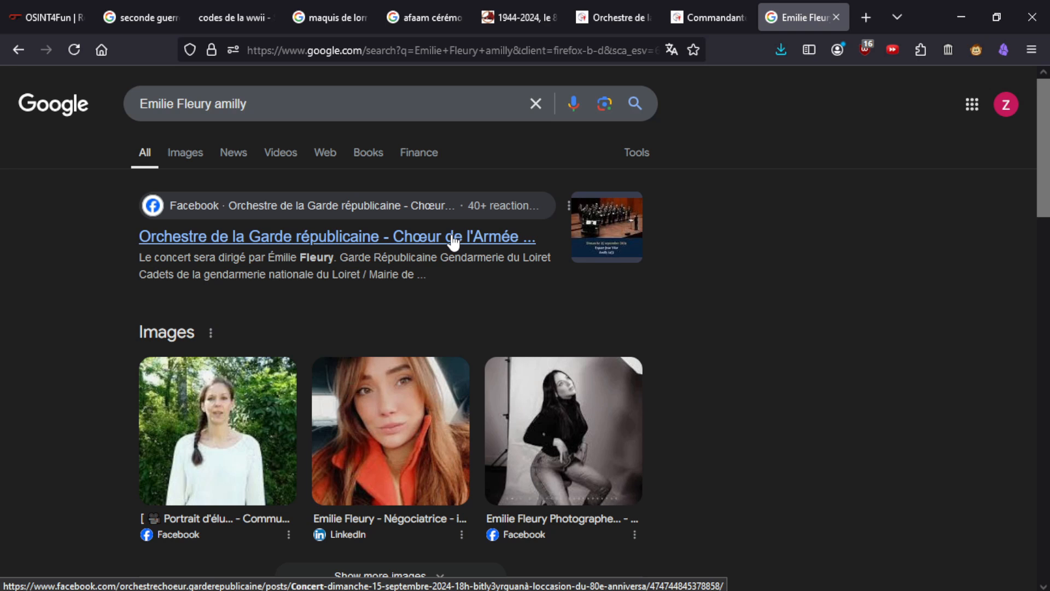
Look through the search results and open "The Choir at Lavoncourt" in a separate tab
scroll(107, 356, "down", 3)
scroll(100, 383, "down", 2)
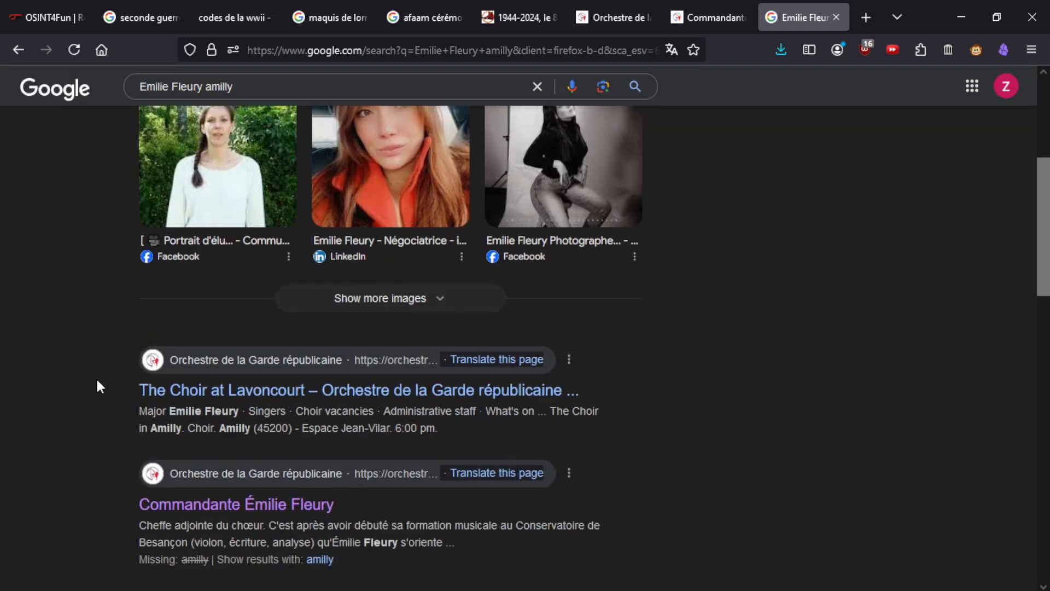
scroll(97, 381, "down", 1)
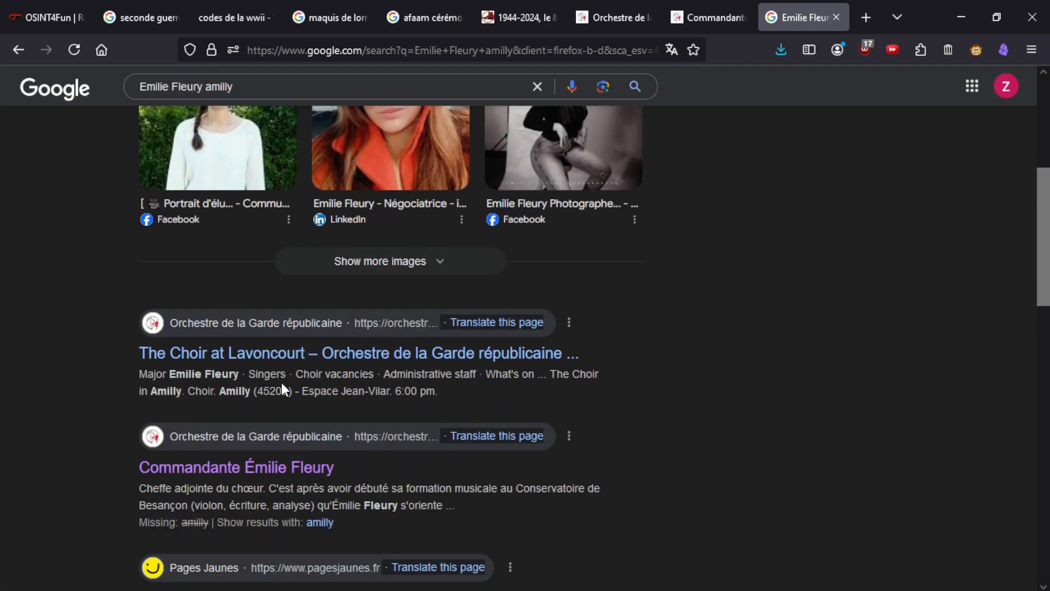
middle_click(449, 361)
scroll(449, 361, "down", 2)
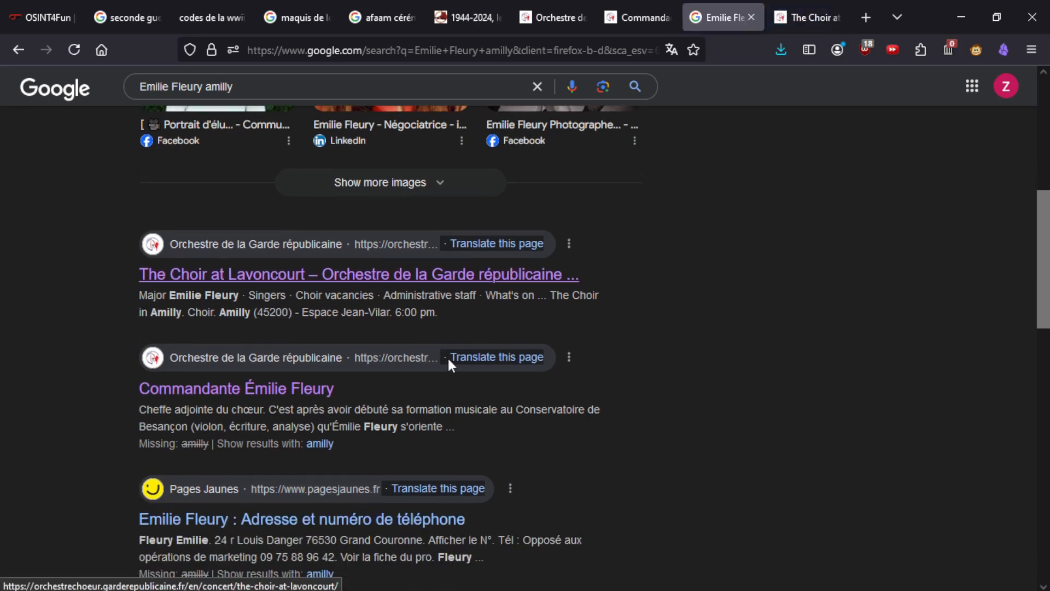
scroll(397, 327, "down", 2)
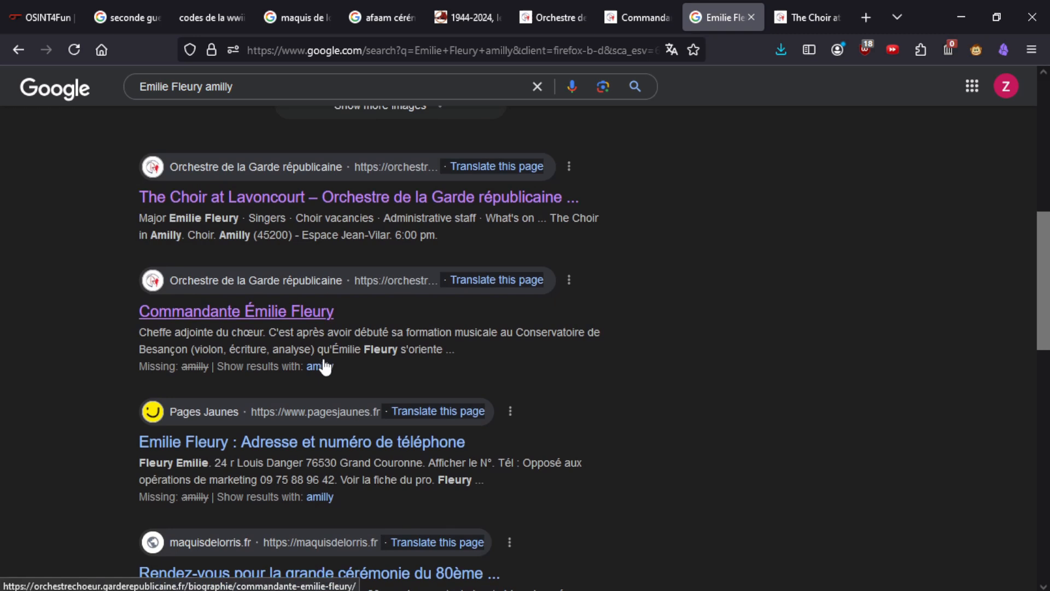
Examine the Lavoncourt concert page for its date, conductor and the list of other upcoming concerts
left_click(786, 8)
scroll(480, 368, "down", 5)
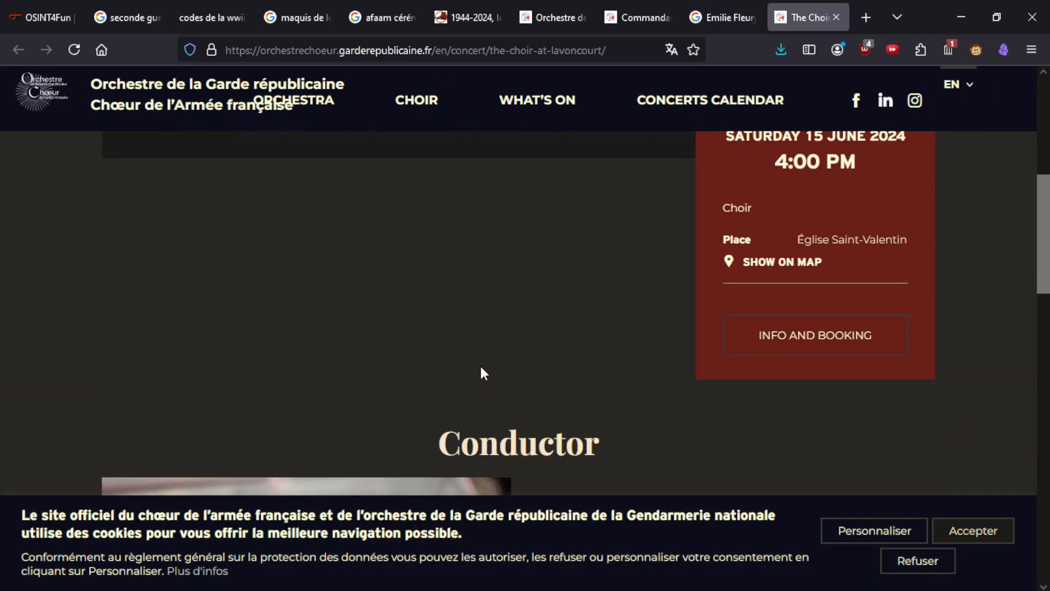
scroll(465, 394, "up", 2)
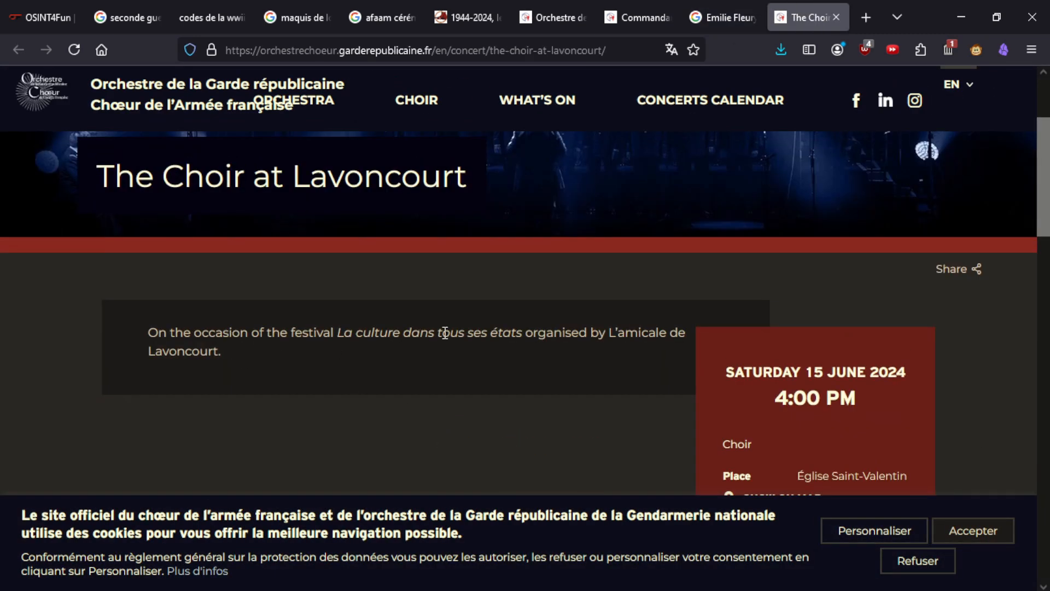
scroll(445, 333, "up", 2)
scroll(504, 356, "down", 5)
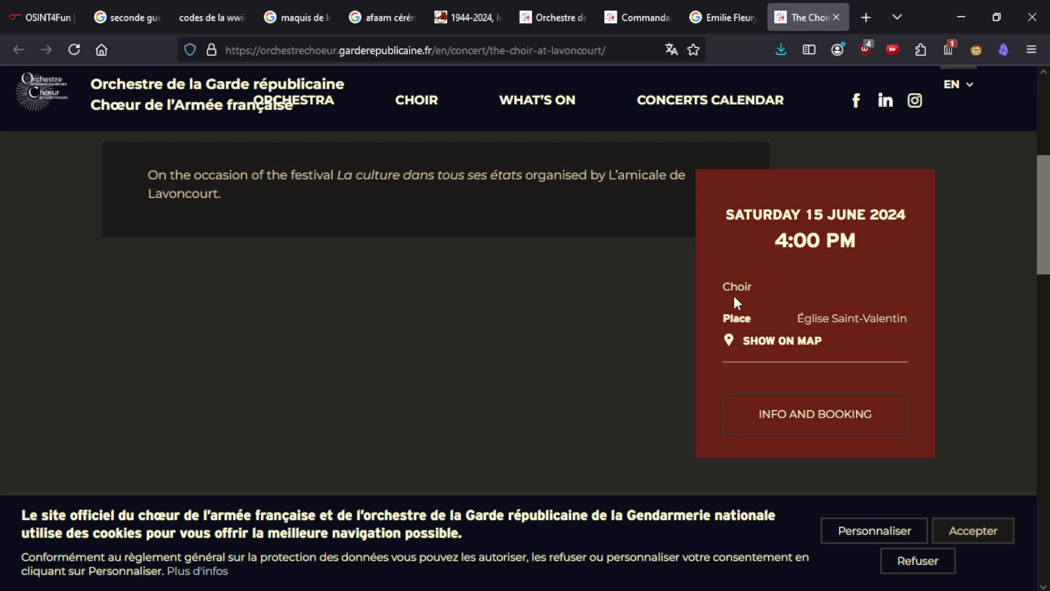
scroll(494, 385, "down", 5)
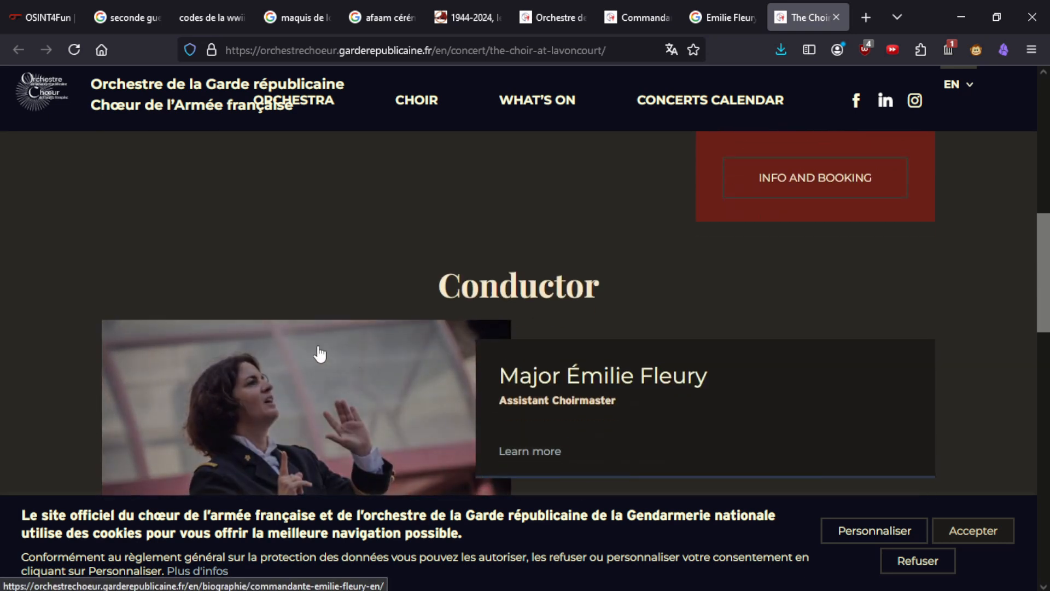
scroll(211, 296, "down", 3)
scroll(540, 381, "down", 5)
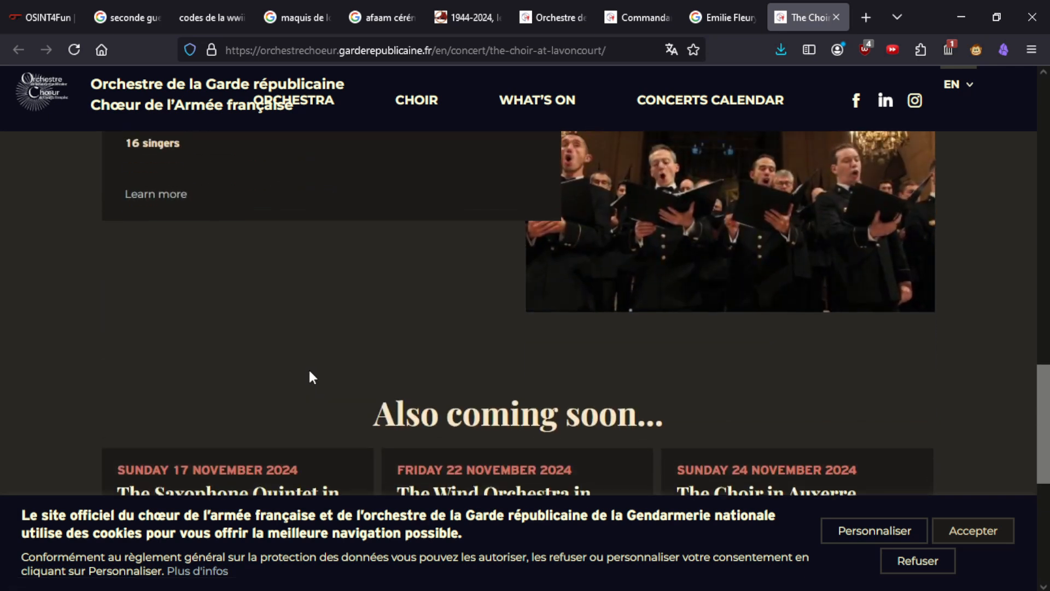
scroll(312, 378, "down", 5)
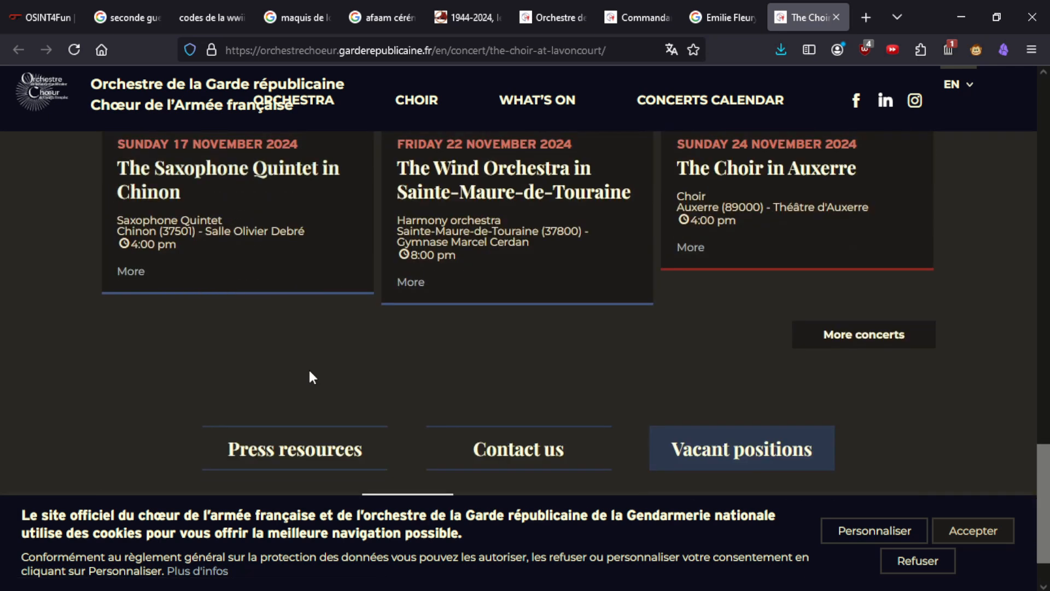
scroll(311, 377, "down", 2)
scroll(312, 377, "up", 10)
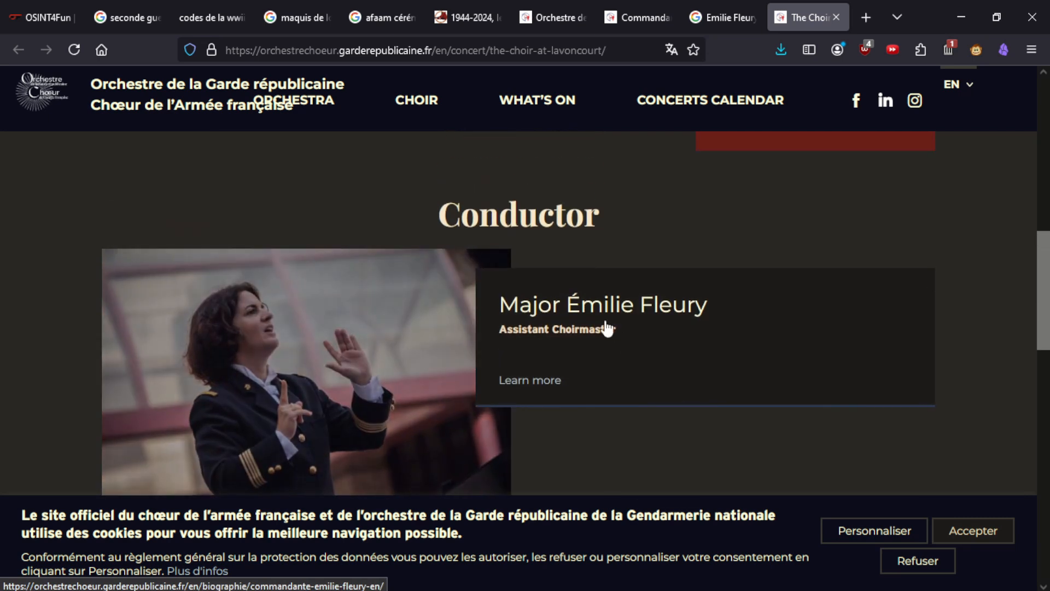
Read the conductor's English biography linked from the concert page against the challenge question, and close its tab
left_click(599, 332)
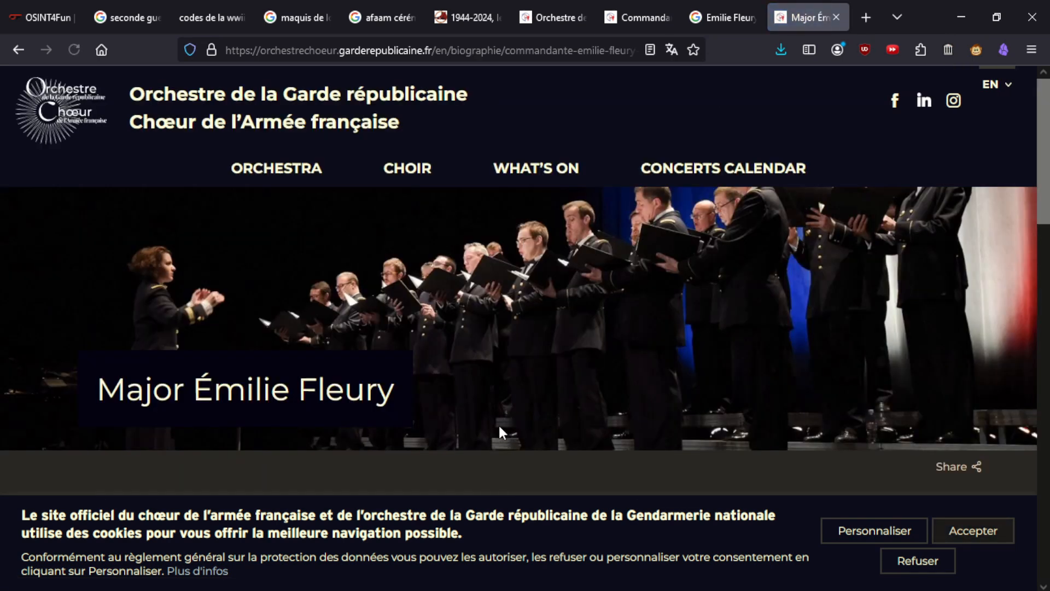
scroll(499, 431, "down", 8)
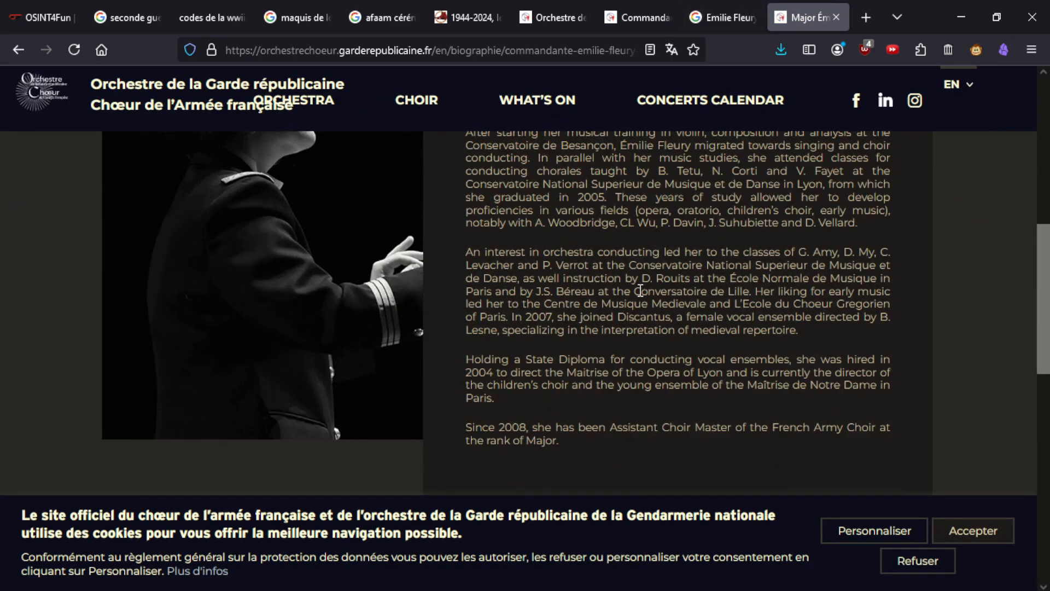
scroll(634, 314, "down", 10)
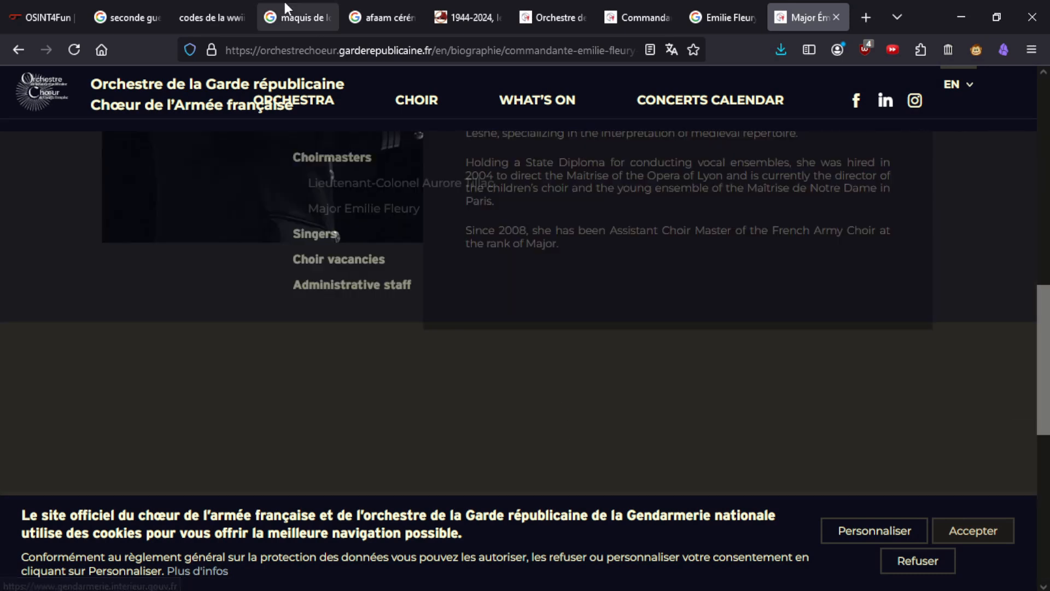
left_click(70, 2)
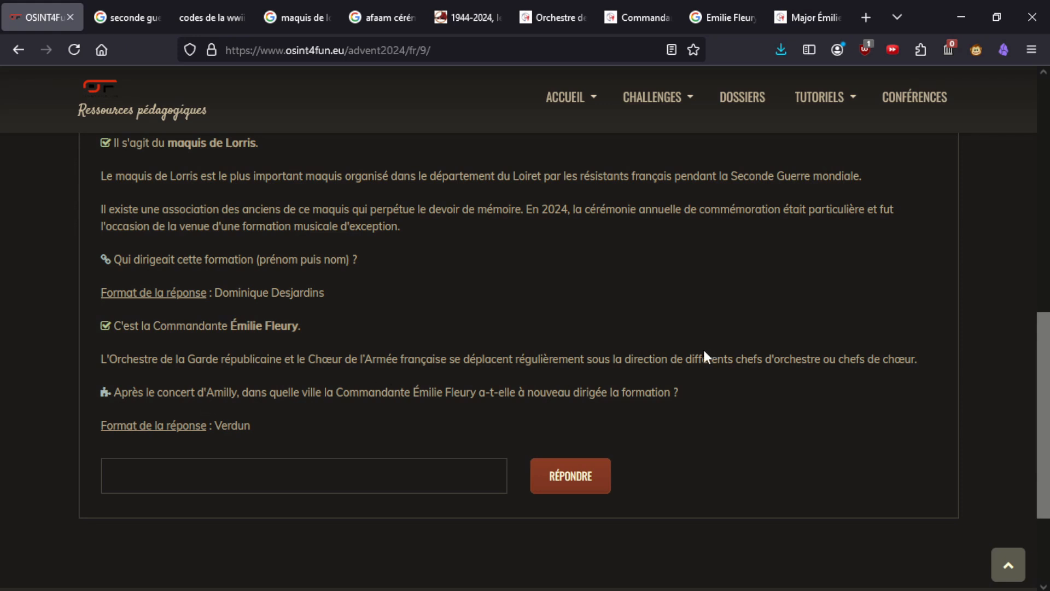
left_click(823, 5)
scroll(574, 292, "up", 10)
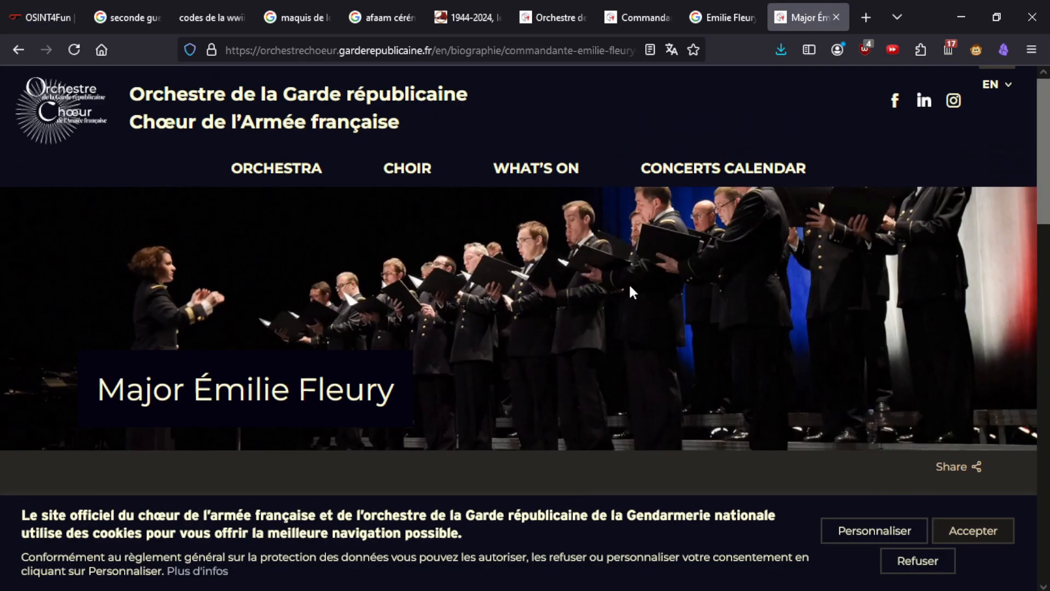
middle_click(797, 2)
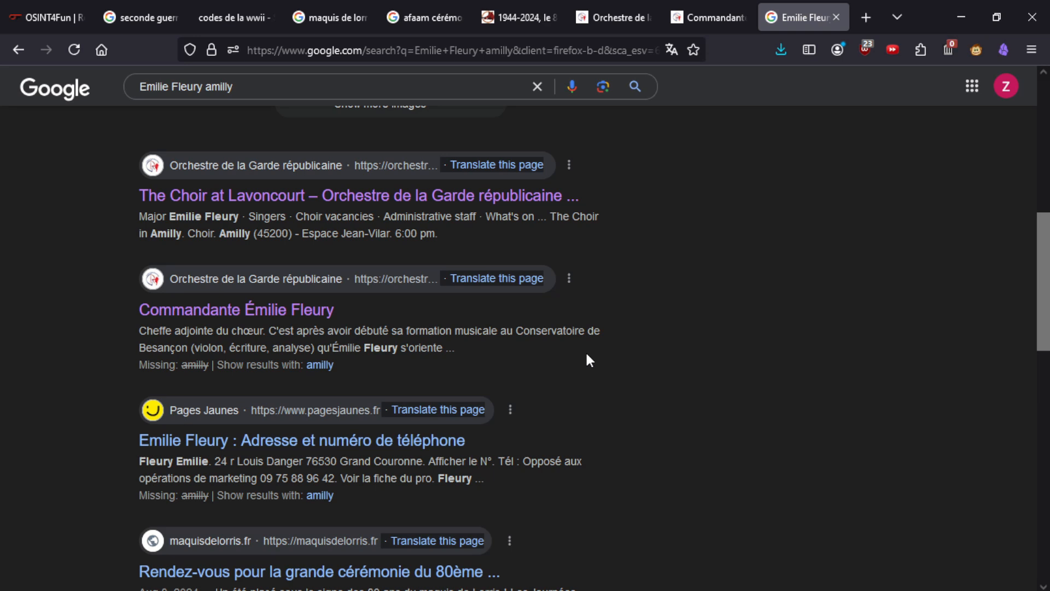
Check the remaining search results and refine the query by adding "concert"
scroll(588, 358, "down", 4)
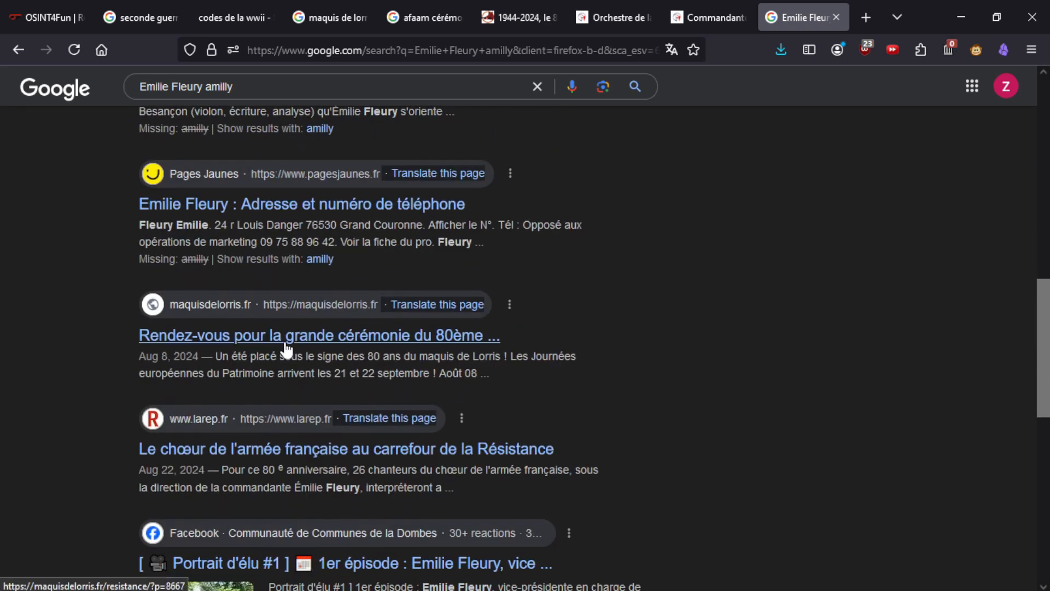
scroll(286, 349, "down", 1)
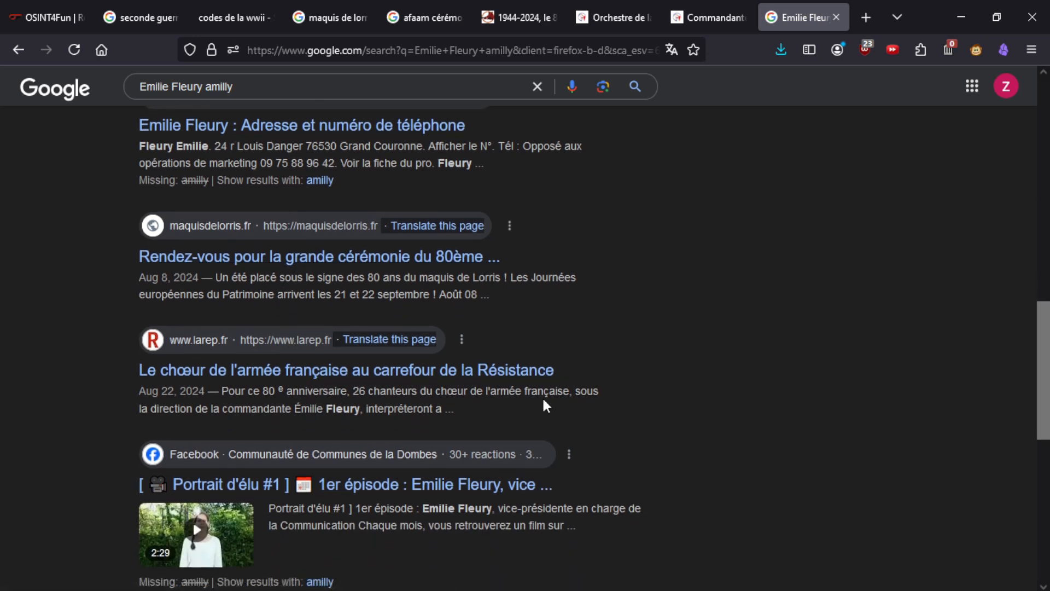
scroll(543, 396, "up", 8)
left_click(249, 88)
type("concert")
key("Return")
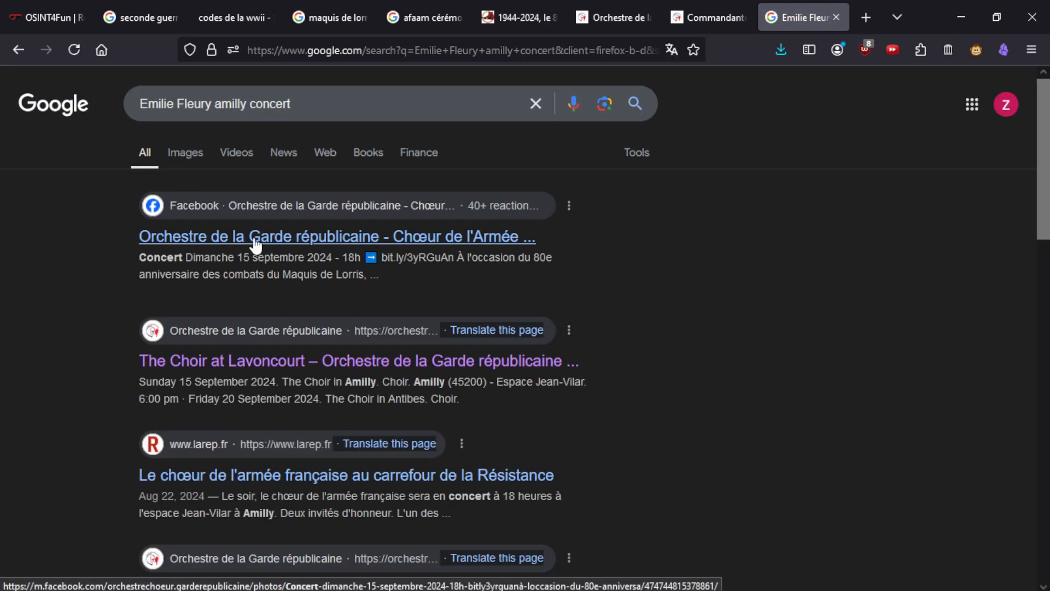
Open the orchestra's Facebook concert result in a private window and expand the full text of the post
right_click(255, 245)
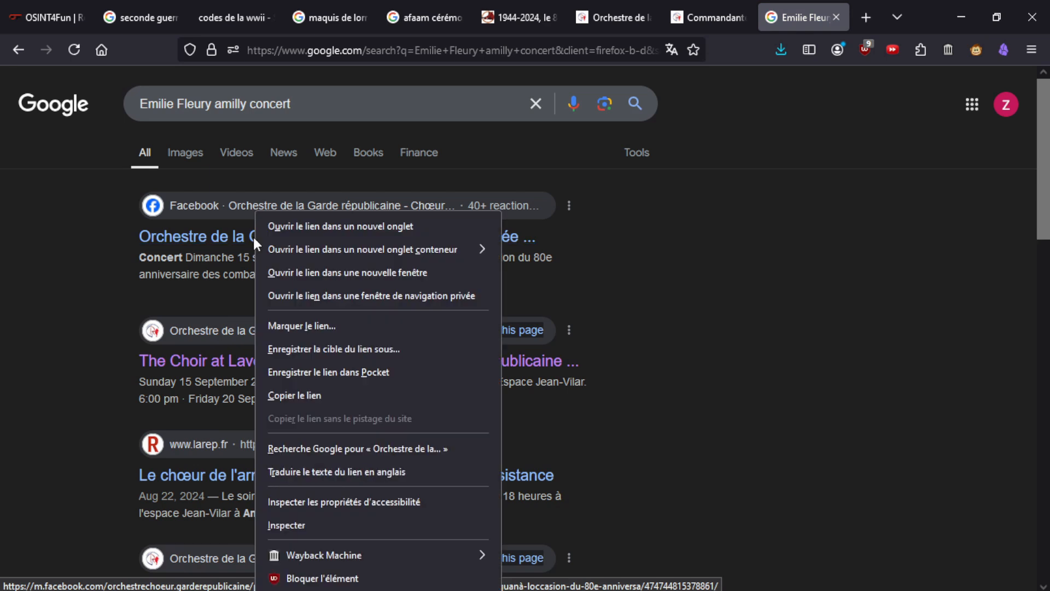
left_click(438, 296)
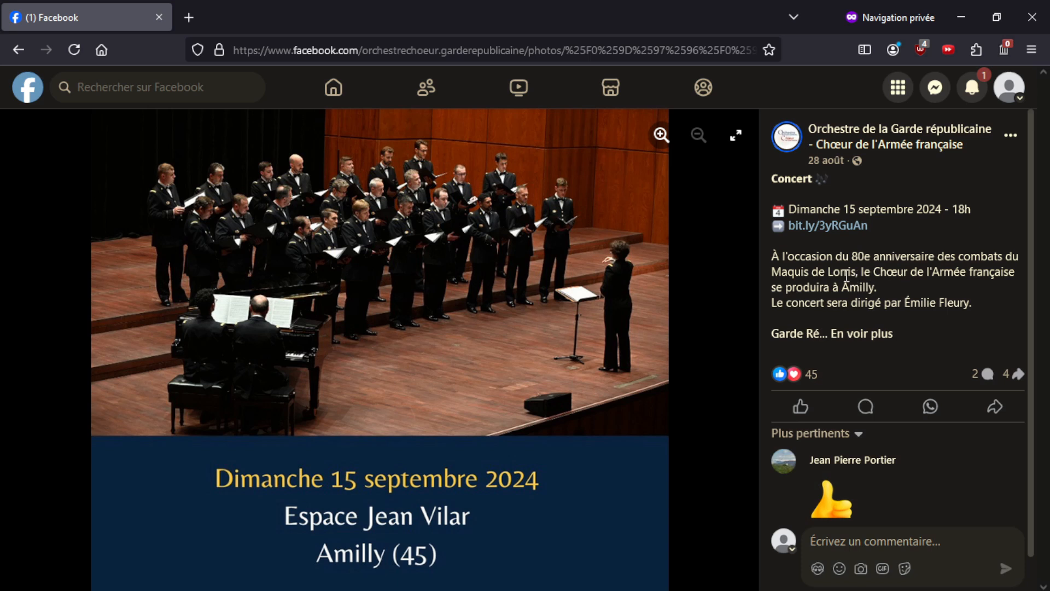
left_click(871, 336)
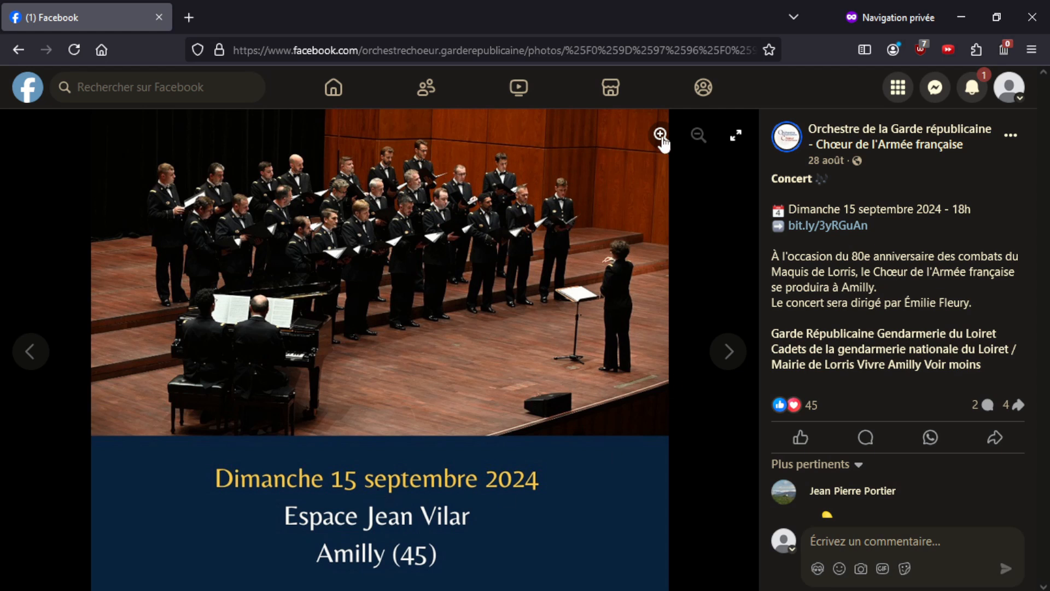
Open the orchestra's Facebook page from the Amilly concert post and check its events list for concerts following that date
mouse_move(857, 135)
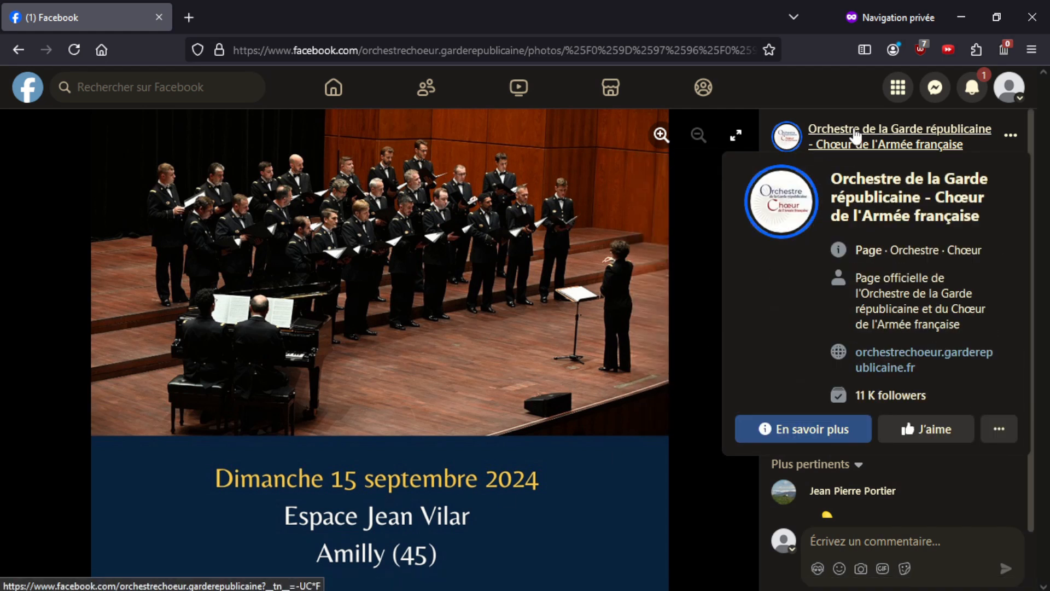
left_click(856, 135)
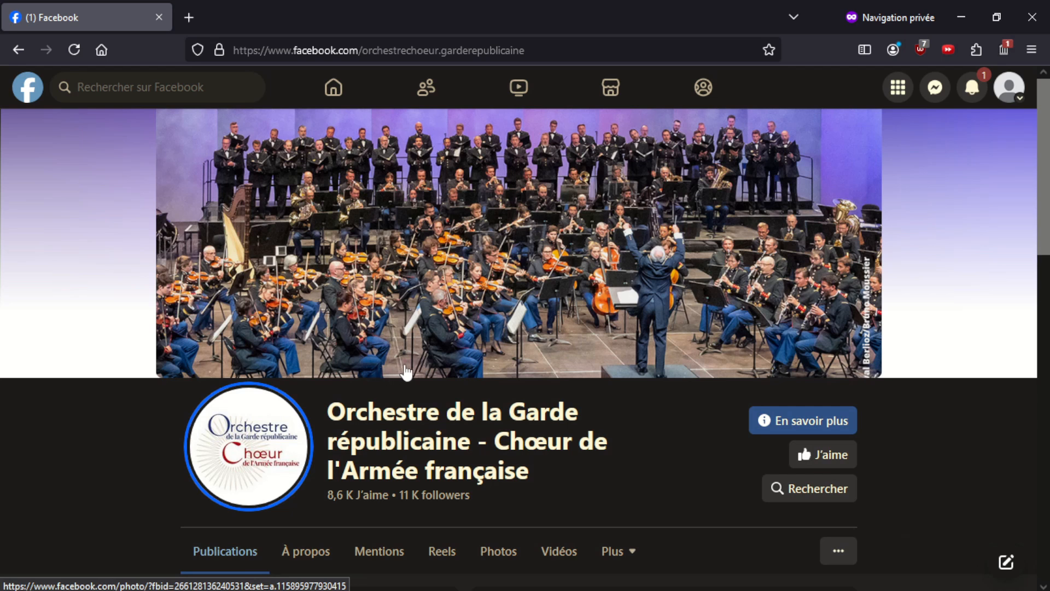
scroll(412, 375, "down", 5)
left_click(636, 237)
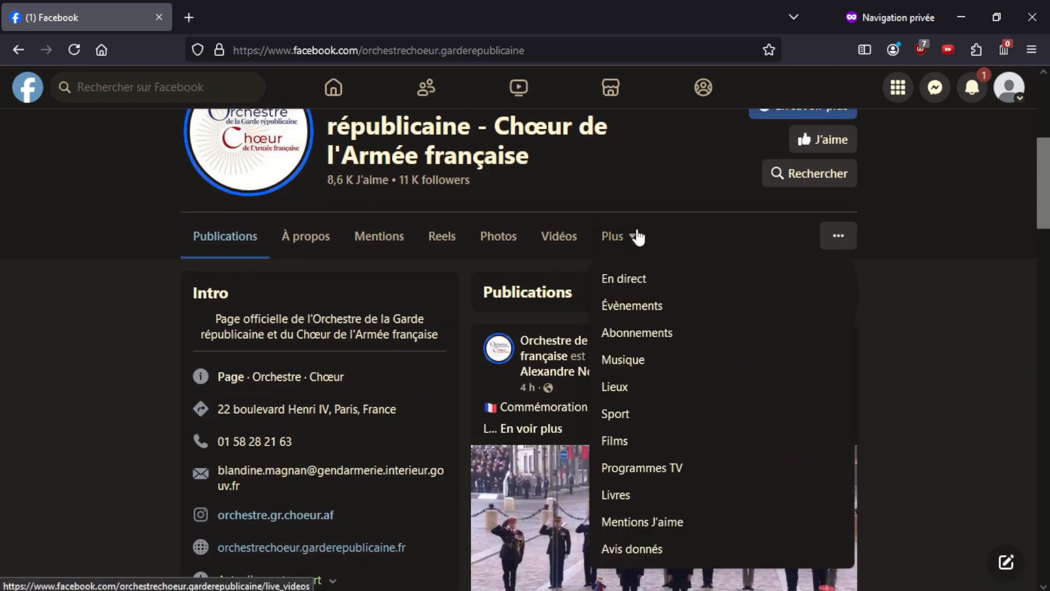
left_click(659, 304)
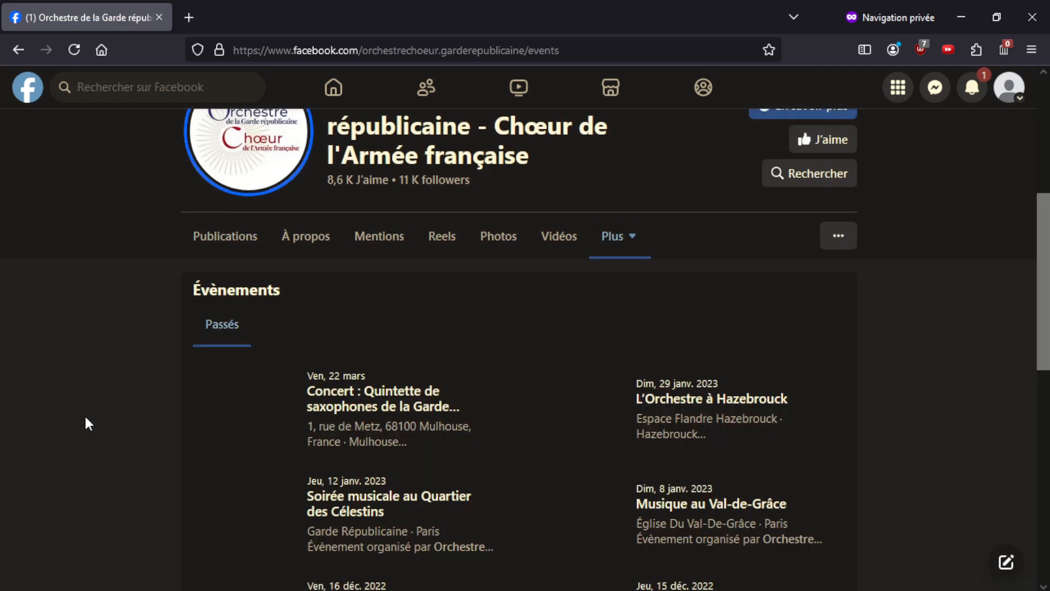
scroll(73, 431, "down", 3)
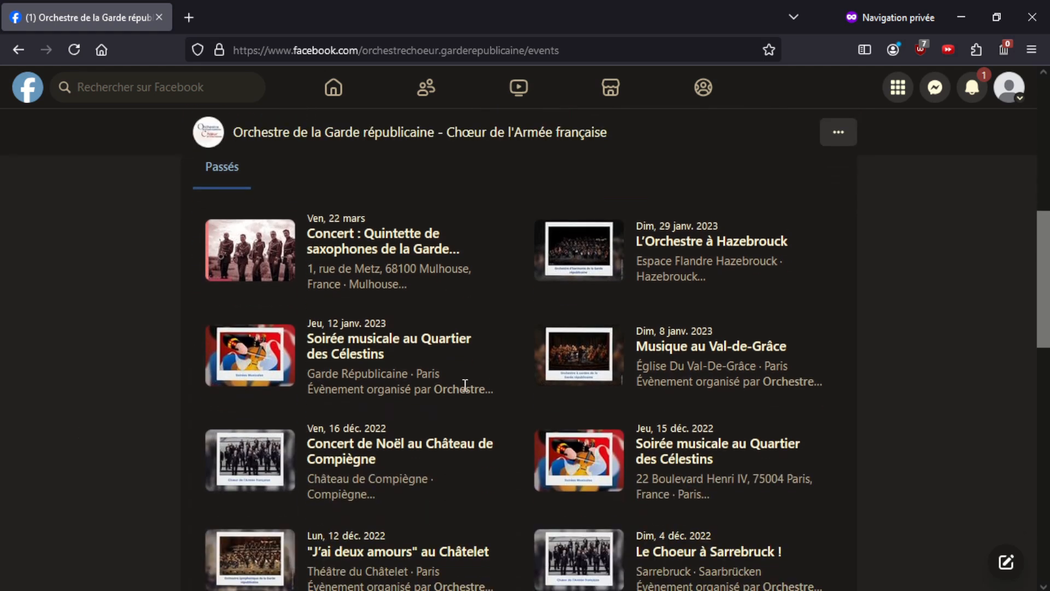
scroll(347, 295, "up", 4)
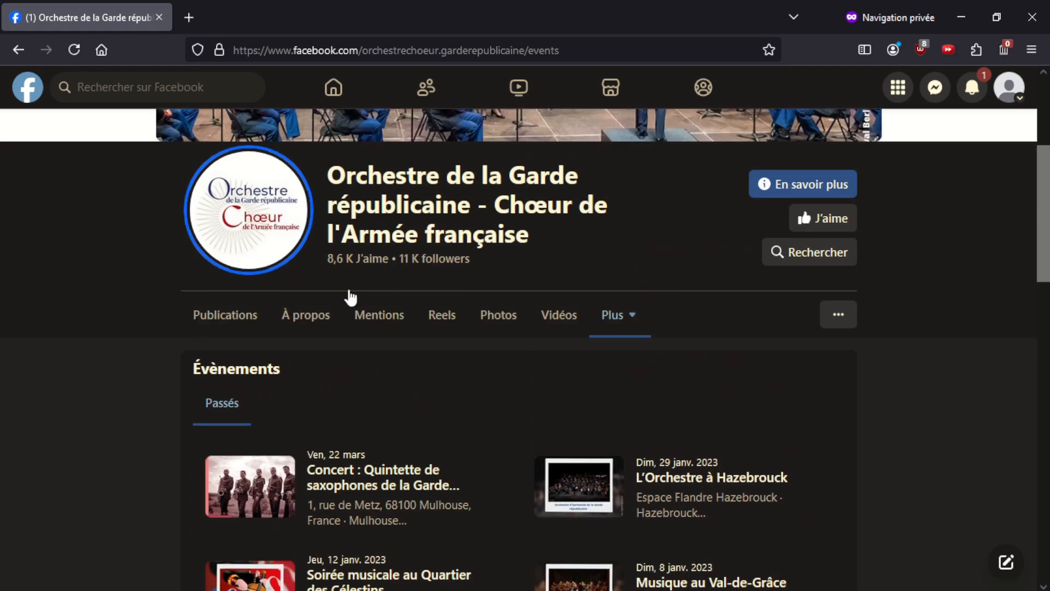
Return to the page's posts and scan the announcements from November back to mid-September 2024 for choir concerts
left_click(235, 322)
scroll(180, 479, "down", 9)
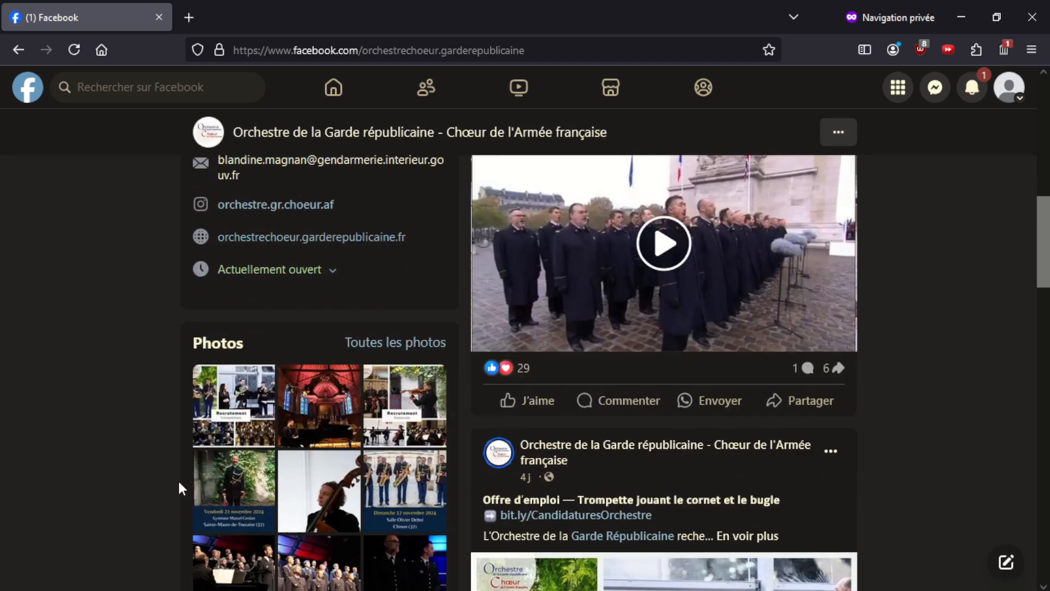
scroll(179, 484, "down", 15)
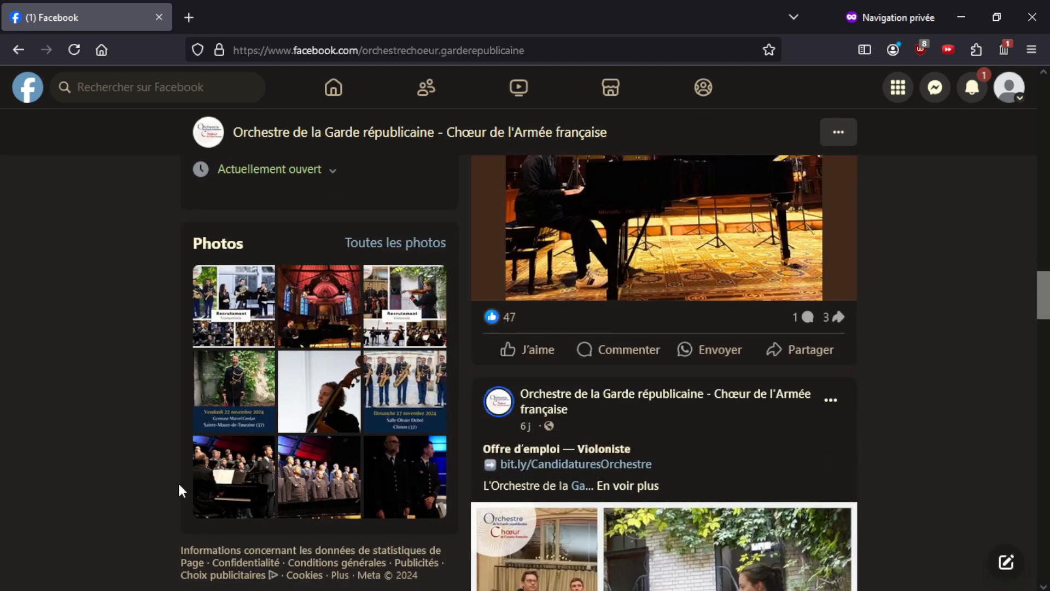
scroll(178, 486, "down", 10)
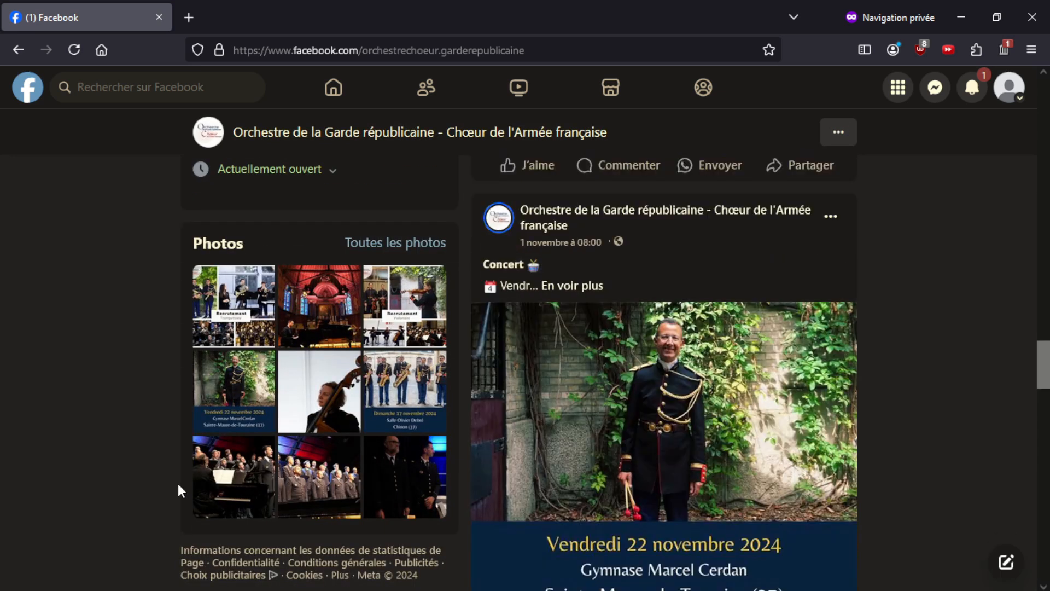
scroll(919, 495, "down", 15)
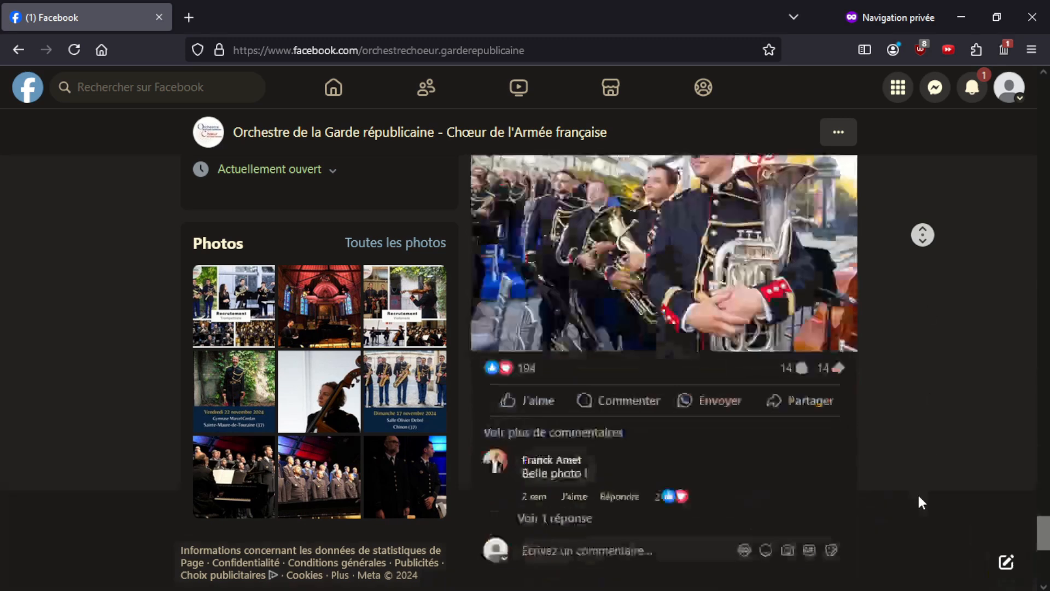
scroll(906, 439, "down", 12)
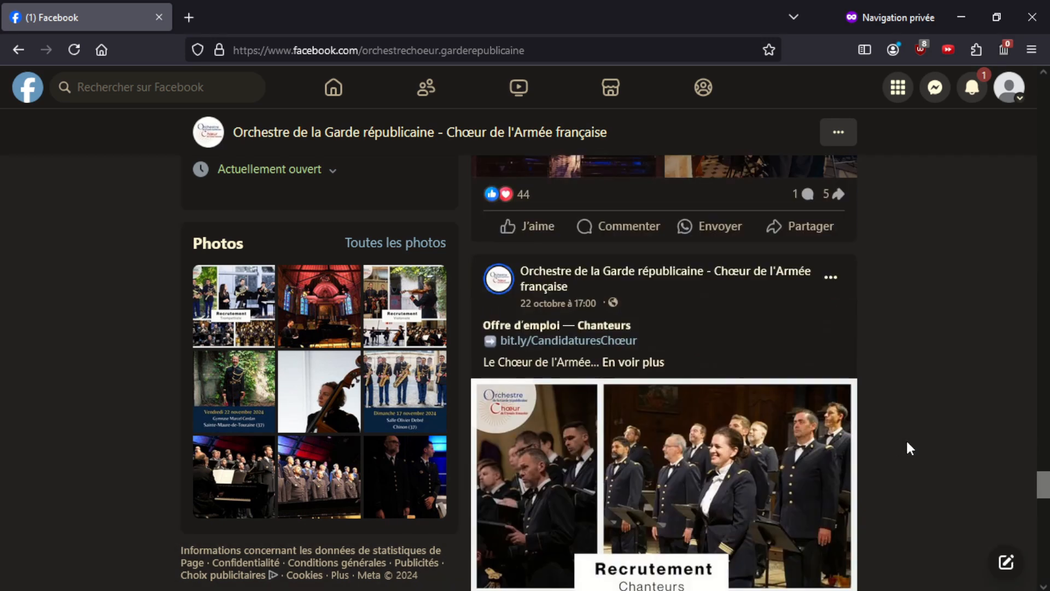
scroll(905, 438, "down", 15)
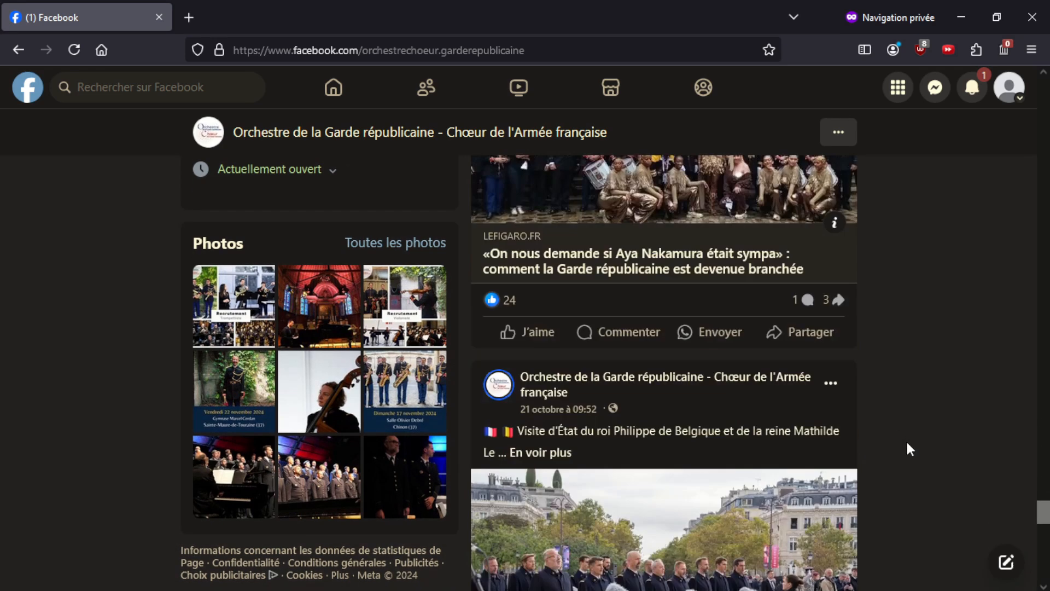
scroll(906, 439, "down", 6)
scroll(906, 438, "down", 8)
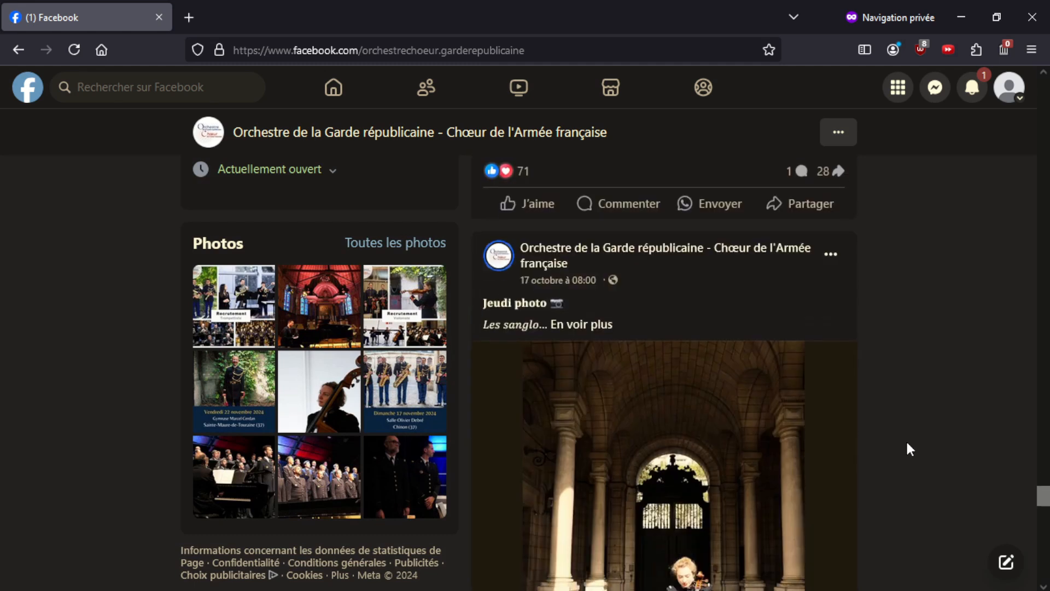
middle_click(906, 235)
scroll(895, 548, "down", 20)
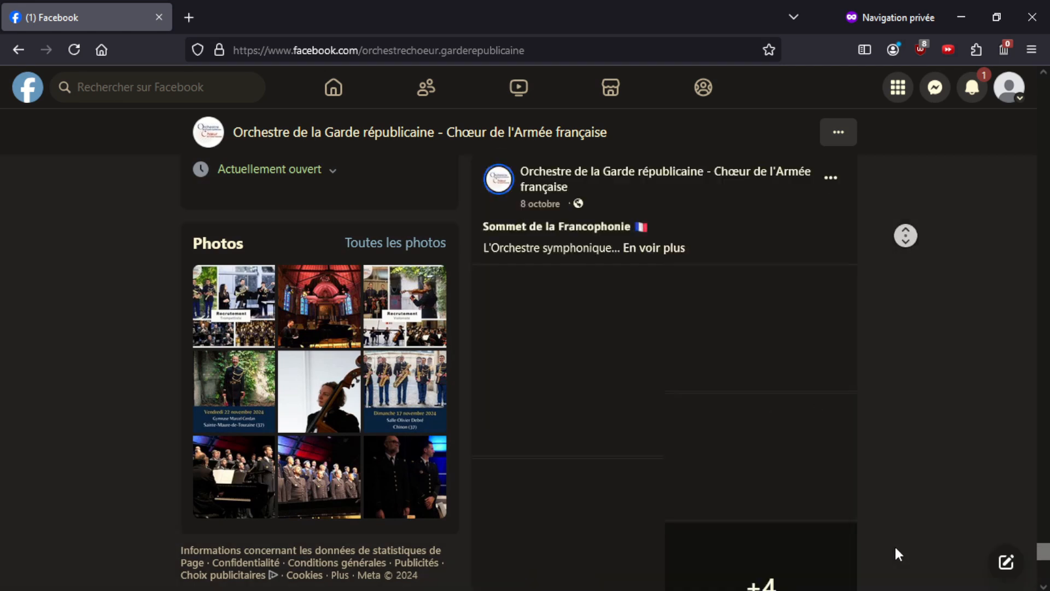
middle_click(896, 548)
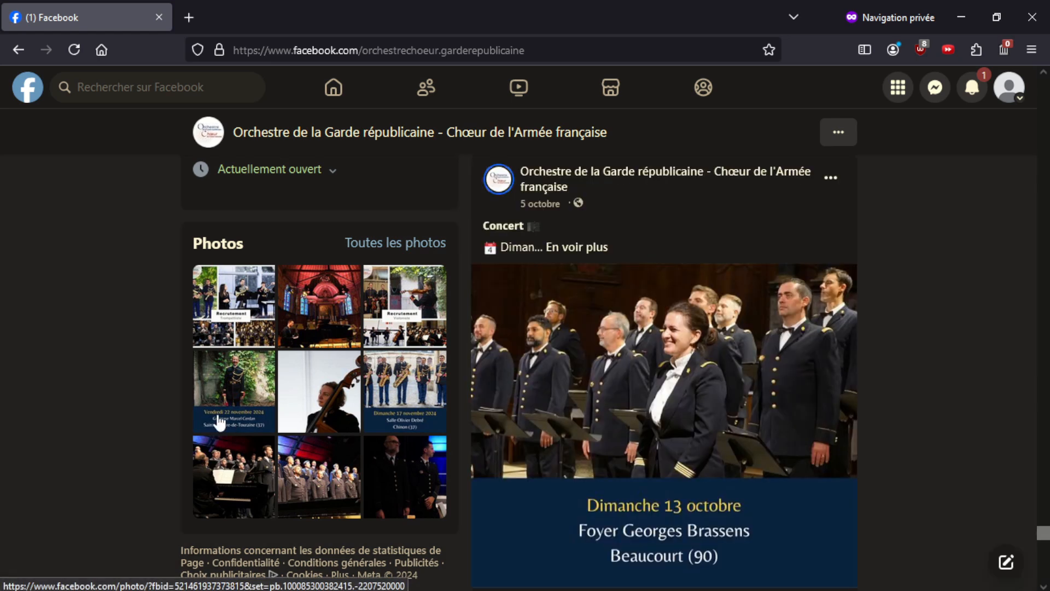
scroll(898, 368, "down", 3)
middle_click(921, 269)
scroll(895, 515, "down", 20)
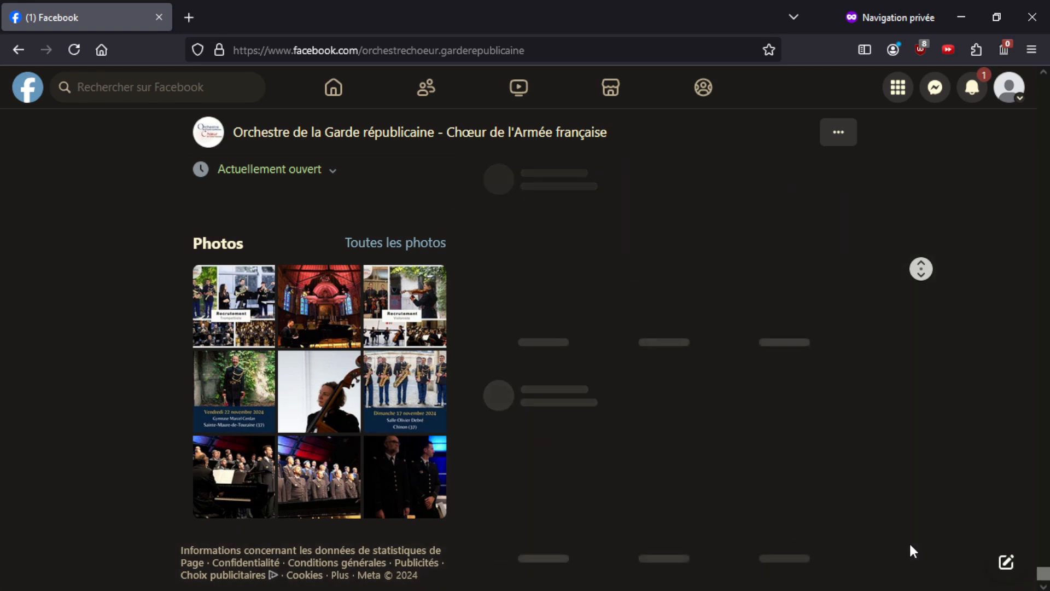
middle_click(911, 546)
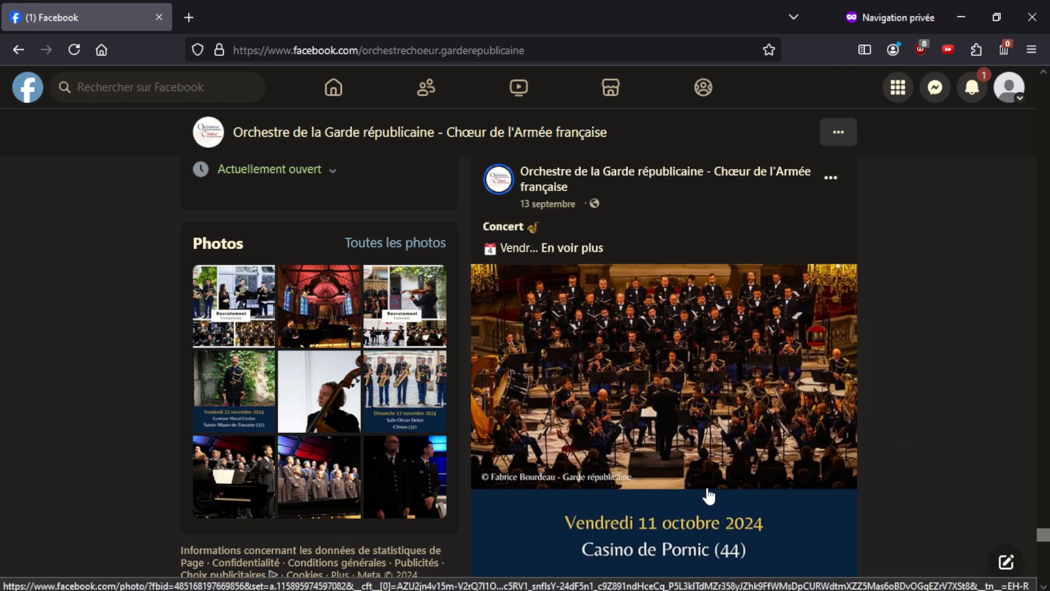
Continue through the older posts from mid-September back to late July, looking for concerts scheduled after Amilly
scroll(706, 494, "down", 10)
scroll(710, 496, "up", 10)
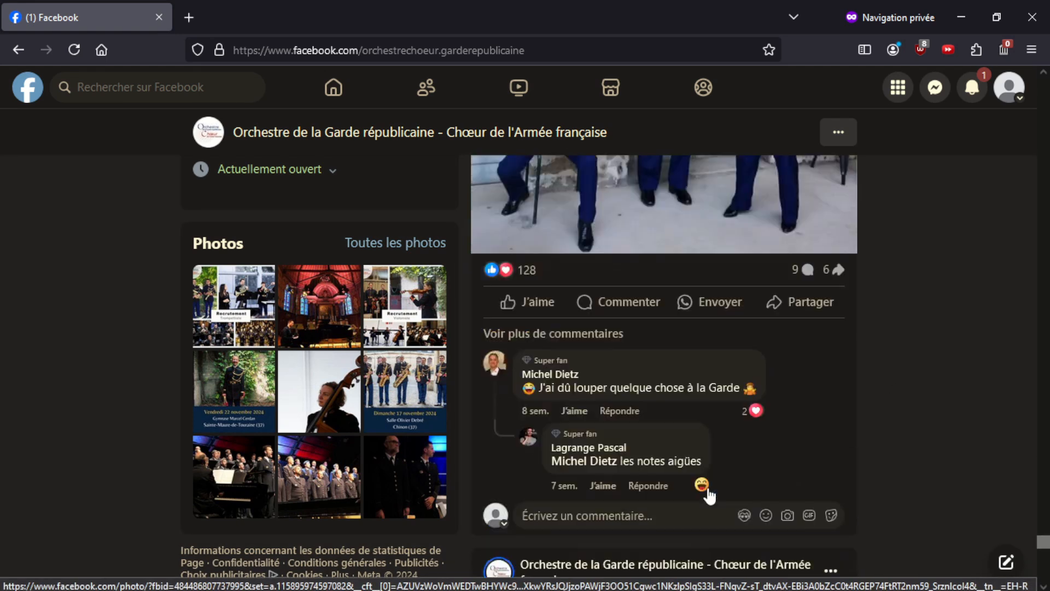
scroll(710, 496, "down", 15)
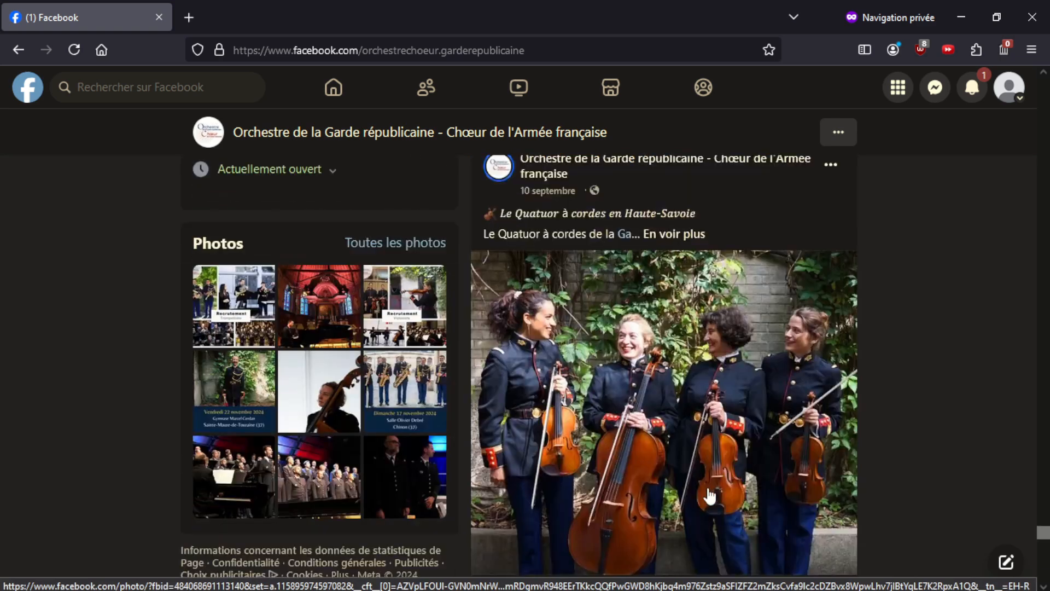
scroll(715, 494, "down", 10)
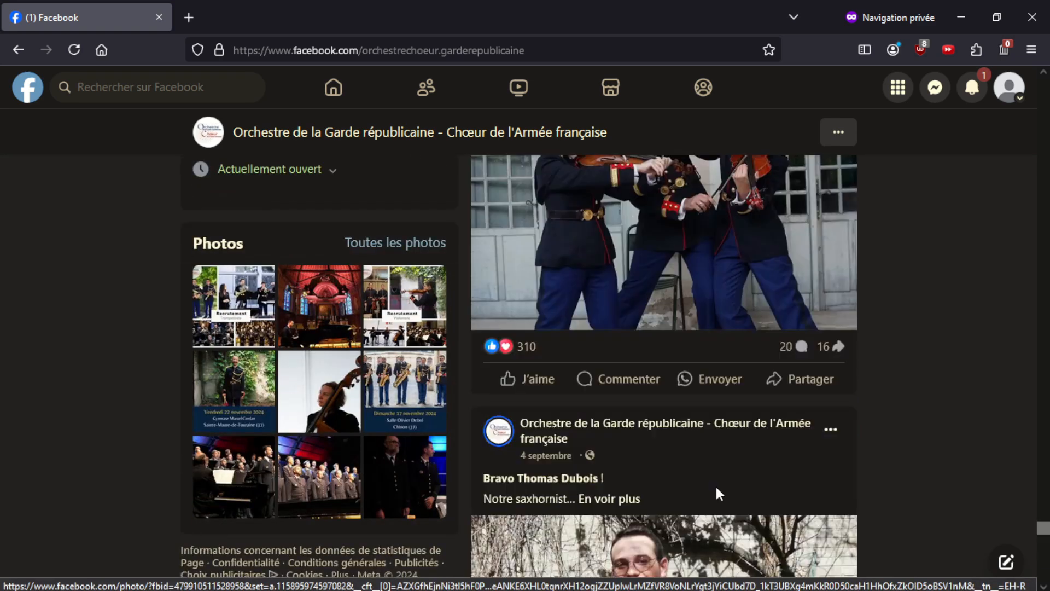
scroll(889, 520, "down", 10)
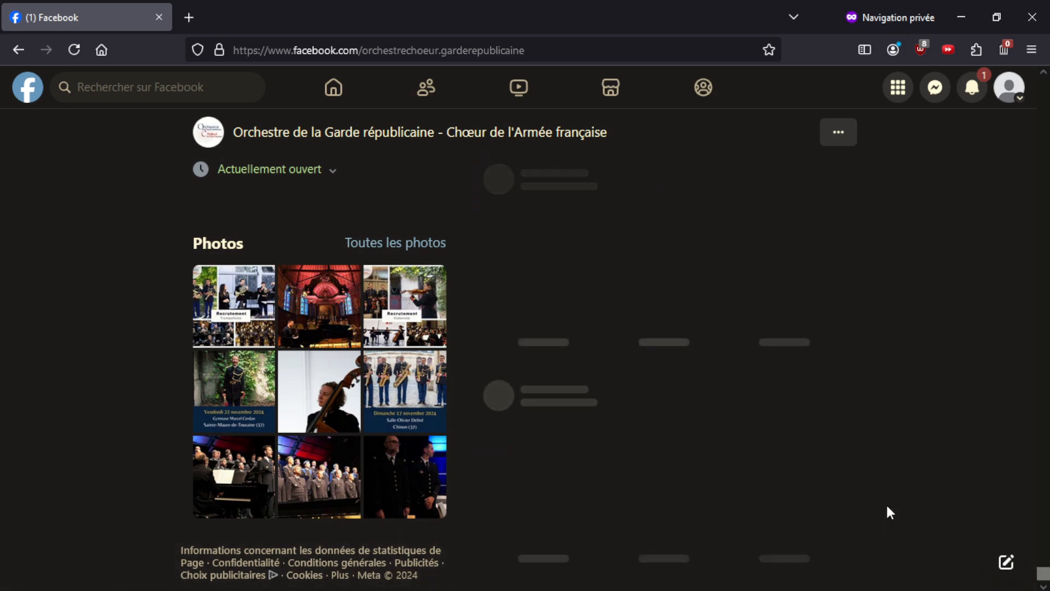
scroll(887, 507, "down", 10)
scroll(888, 507, "down", 10)
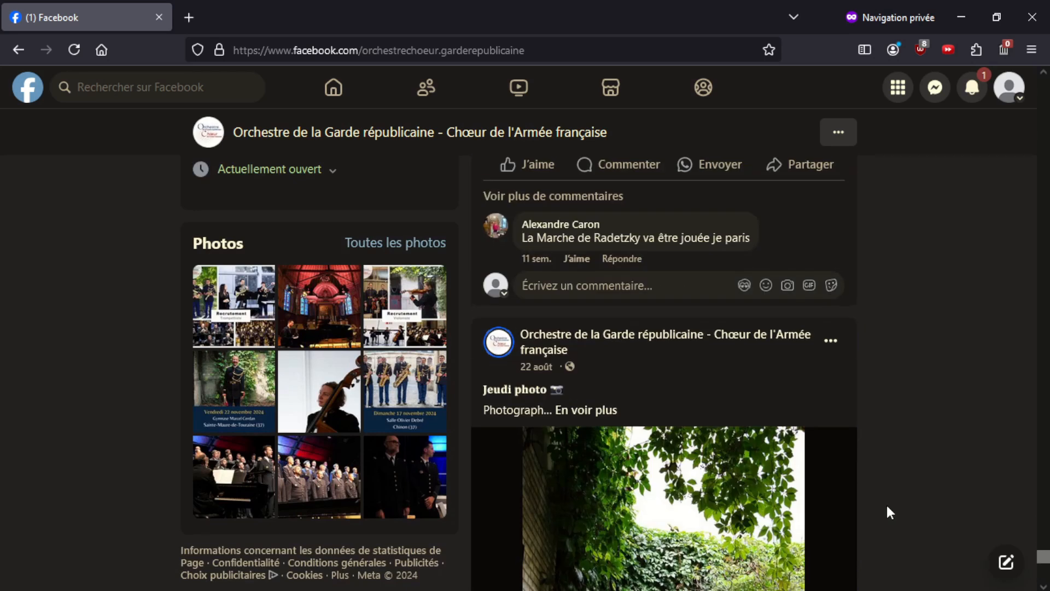
scroll(887, 507, "down", 5)
middle_click(877, 231)
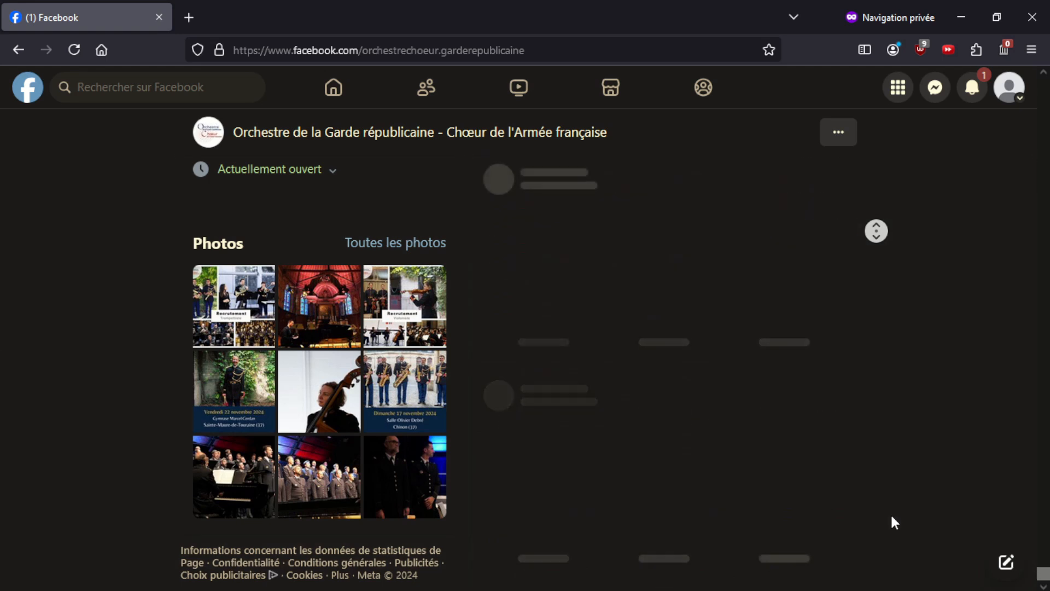
middle_click(892, 517)
scroll(902, 476, "down", 5)
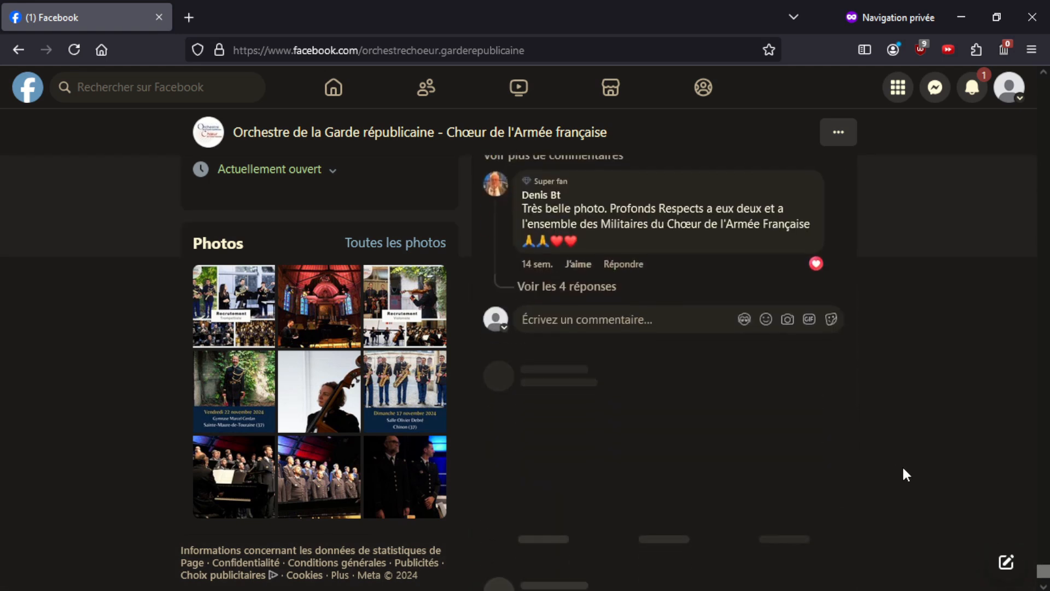
scroll(903, 469, "down", 6)
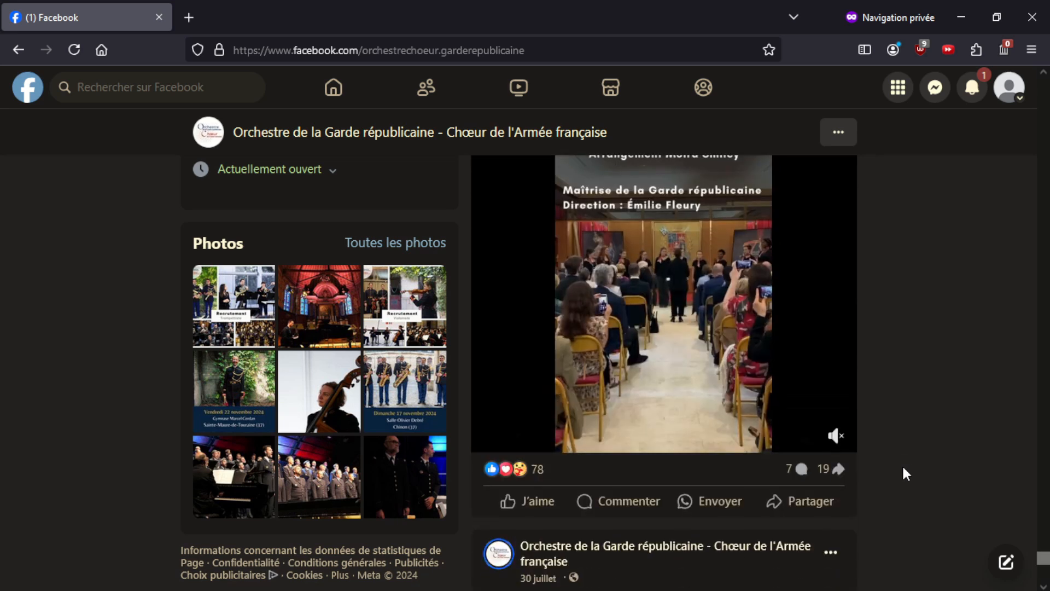
Recheck the summer posts in both directions for concert announcements dated after 15 September 2024
scroll(903, 474, "down", 10)
scroll(904, 468, "down", 12)
scroll(904, 470, "down", 8)
scroll(903, 465, "up", 12)
scroll(901, 452, "up", 6)
scroll(903, 435, "down", 5)
scroll(906, 431, "down", 10)
scroll(907, 432, "up", 12)
scroll(908, 431, "up", 10)
scroll(909, 433, "down", 6)
scroll(911, 433, "up", 15)
scroll(911, 433, "down", 8)
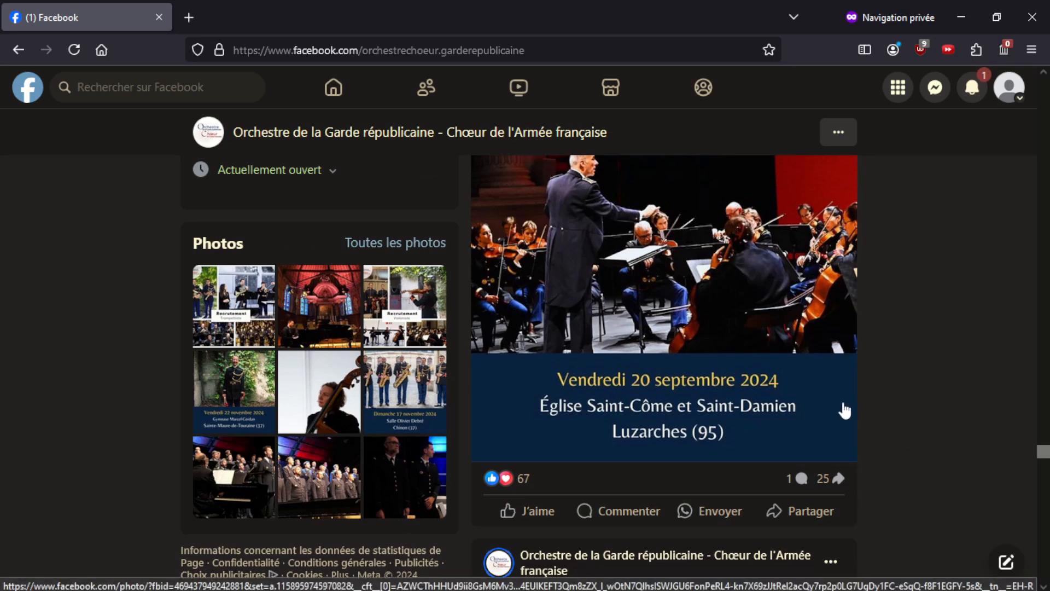
scroll(888, 409, "down", 7)
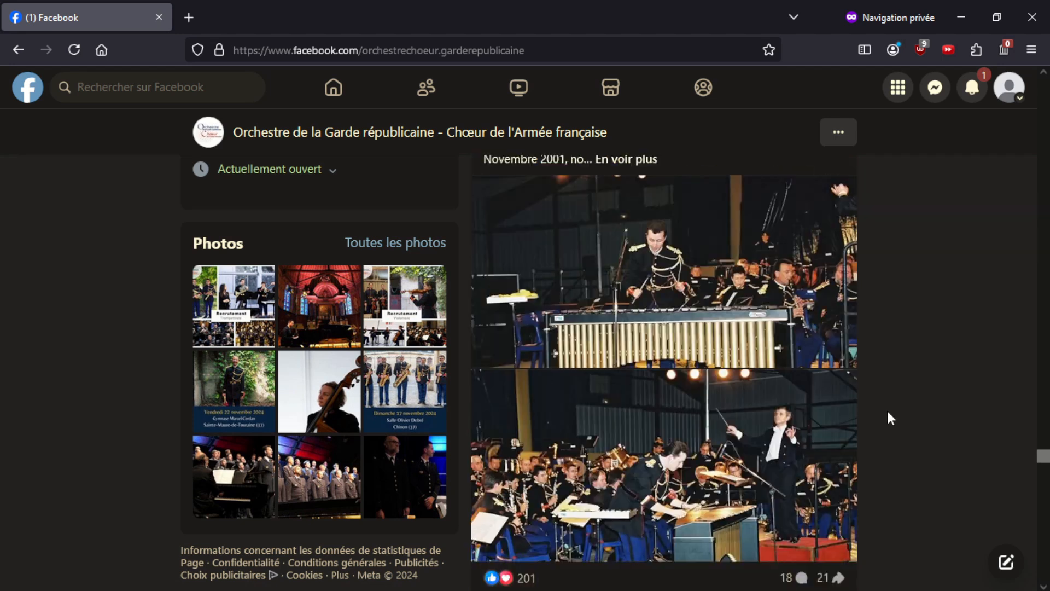
Open the photos published by the orchestra's page and scan the gallery back to July 2024 for concert posters dated after Amilly
left_click(387, 248)
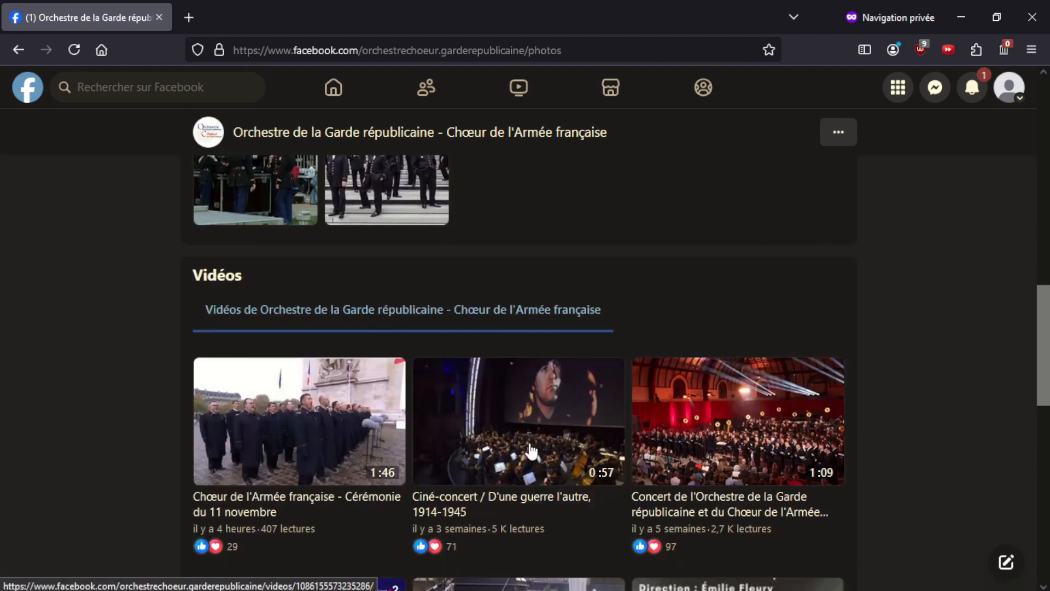
left_click(366, 279)
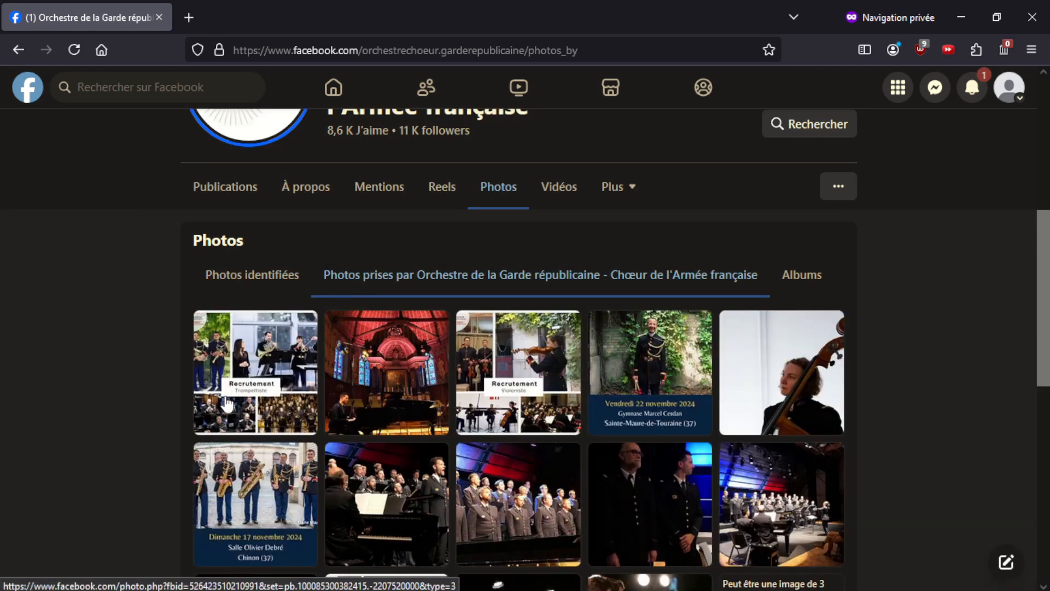
scroll(292, 419, "down", 15)
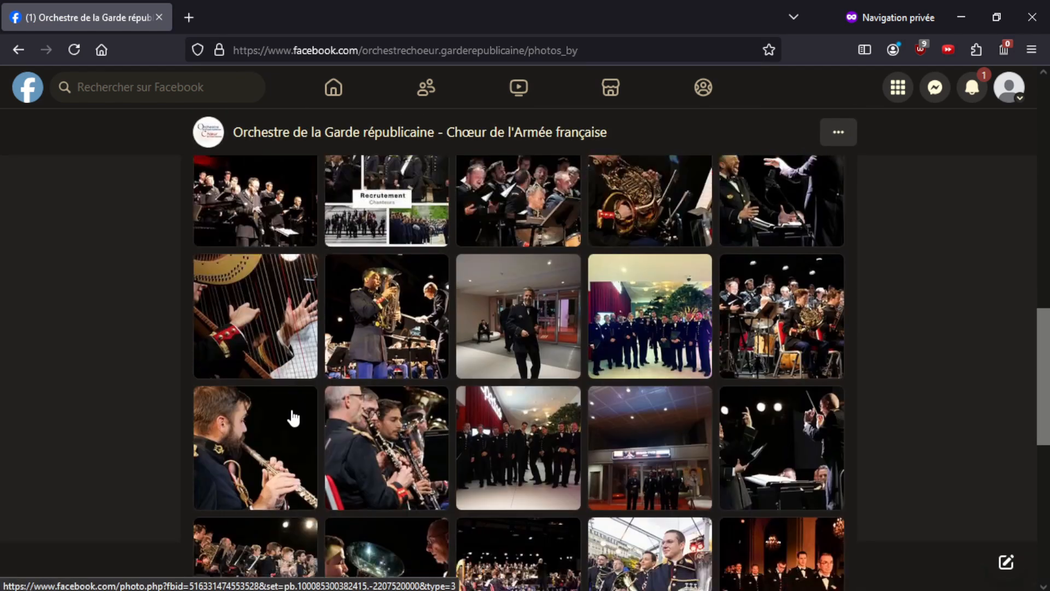
scroll(294, 419, "down", 2)
scroll(294, 418, "down", 15)
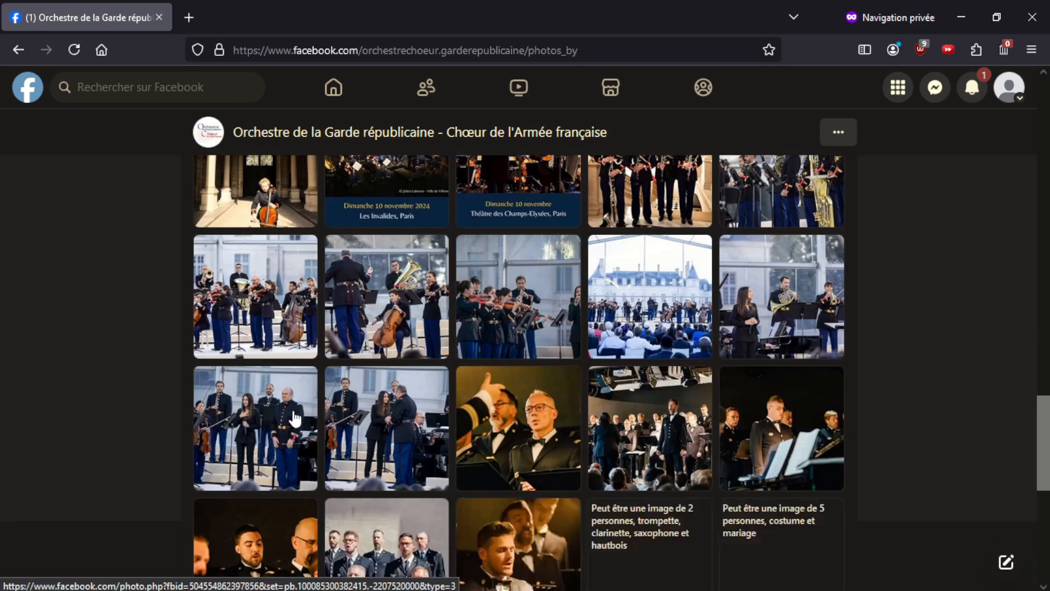
scroll(295, 419, "down", 20)
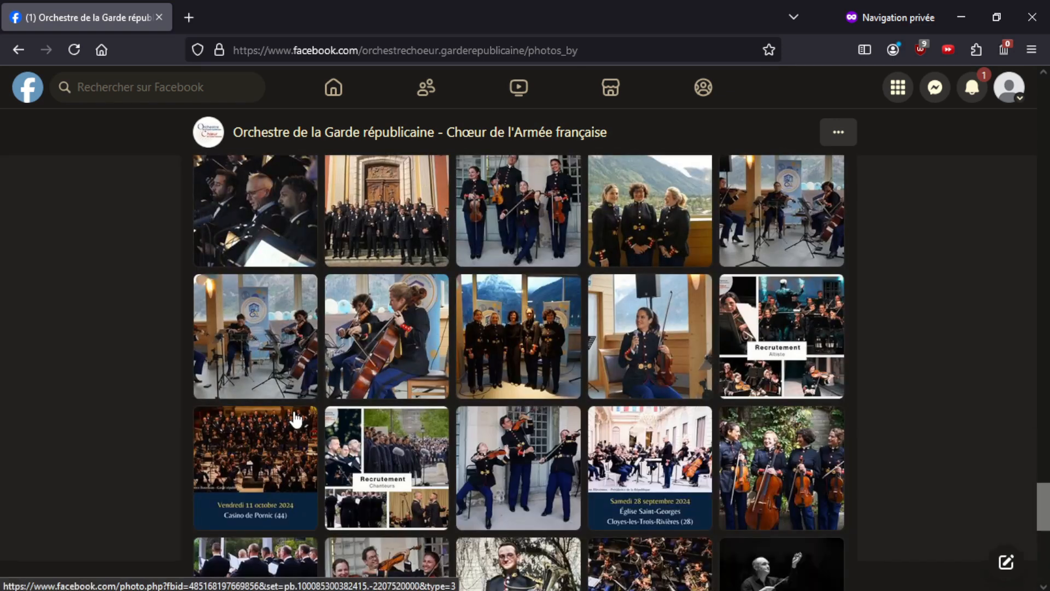
scroll(295, 419, "down", 15)
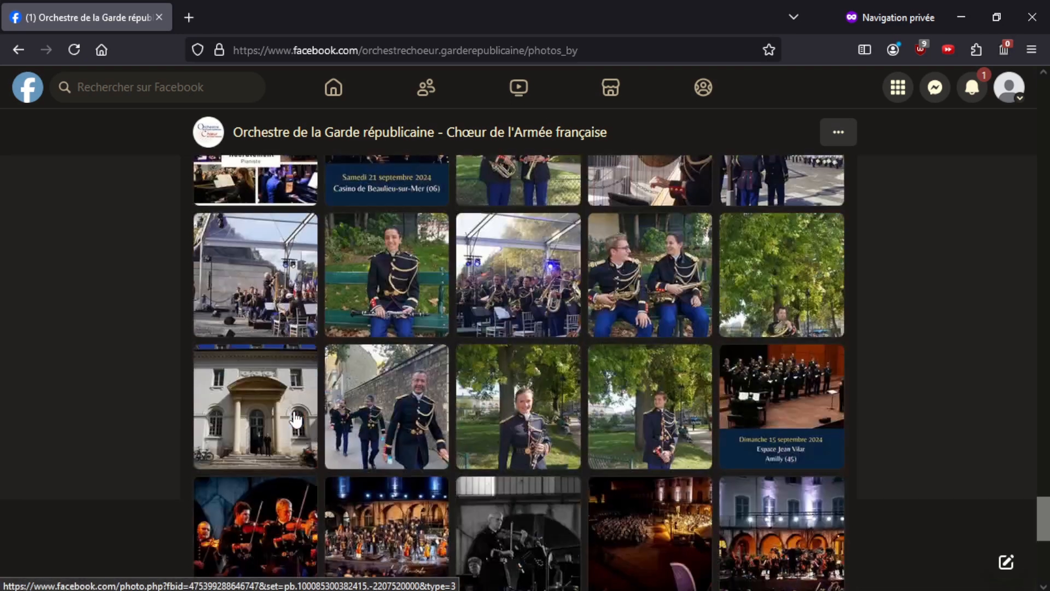
scroll(296, 419, "down", 15)
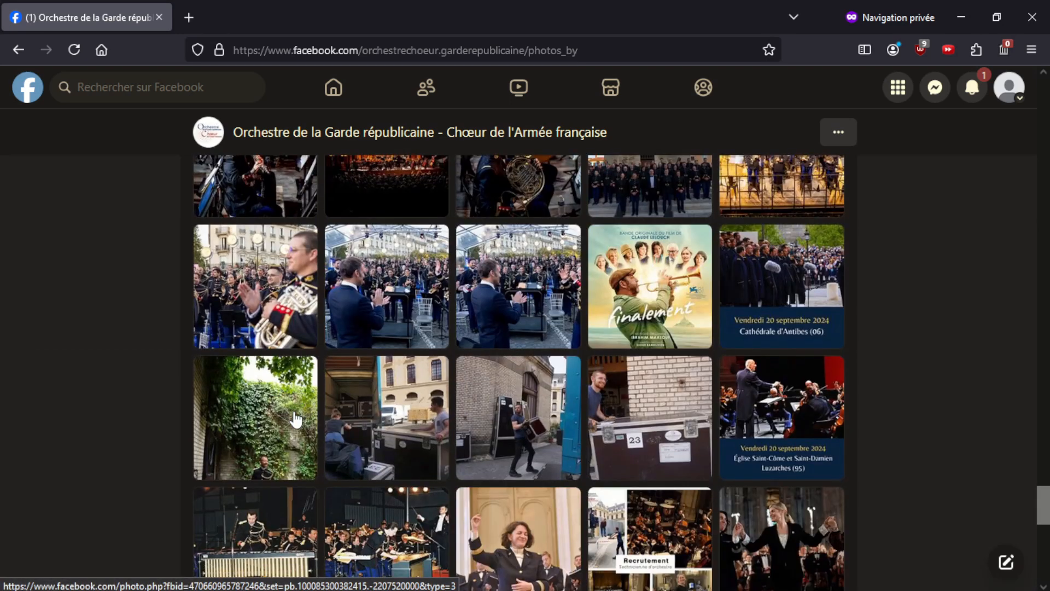
scroll(296, 420, "down", 15)
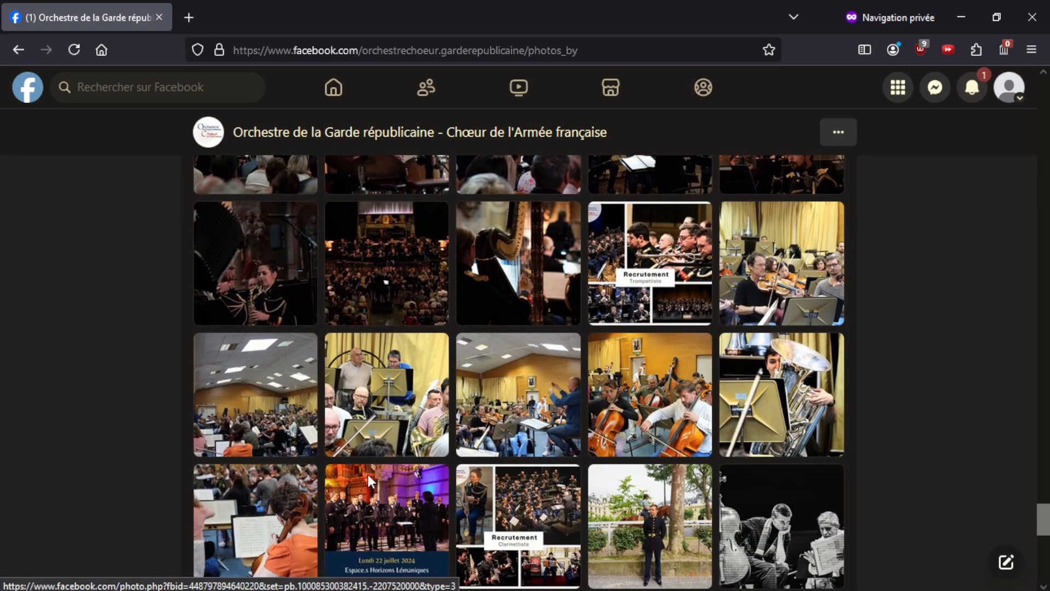
scroll(413, 563, "up", 5)
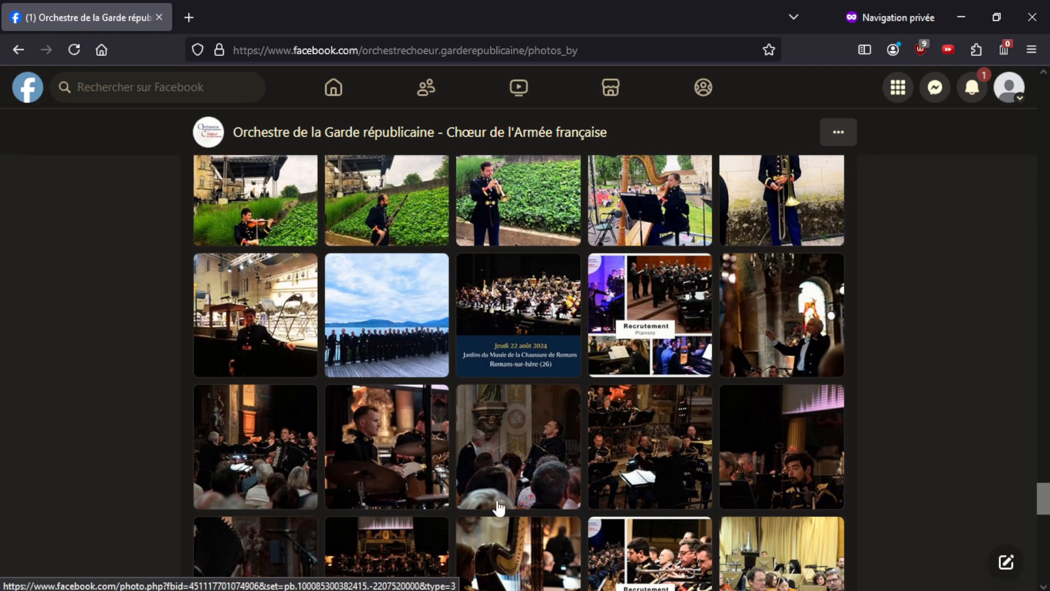
scroll(519, 342, "up", 10)
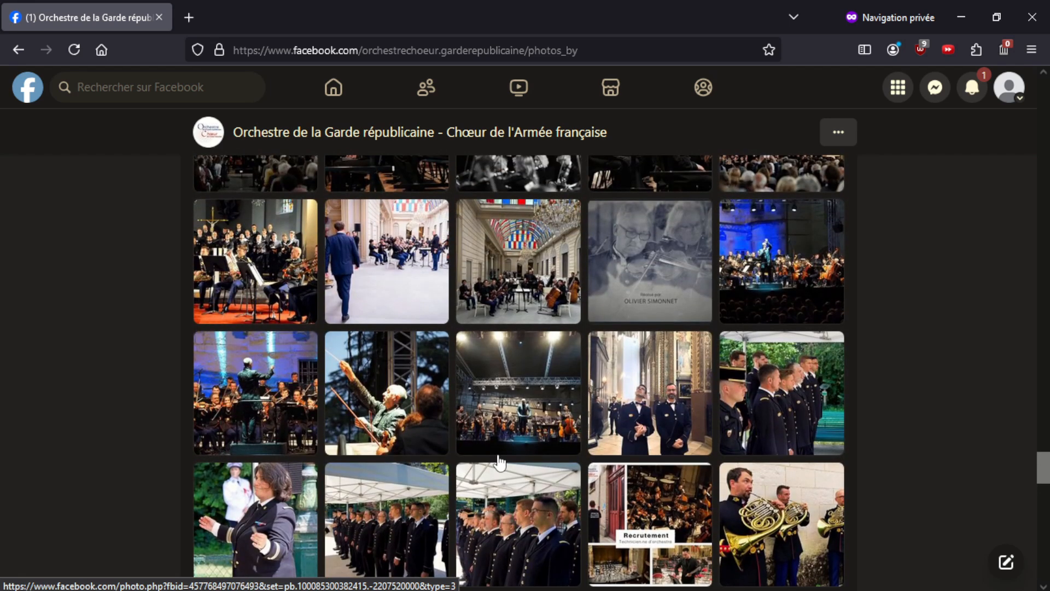
scroll(498, 463, "up", 5)
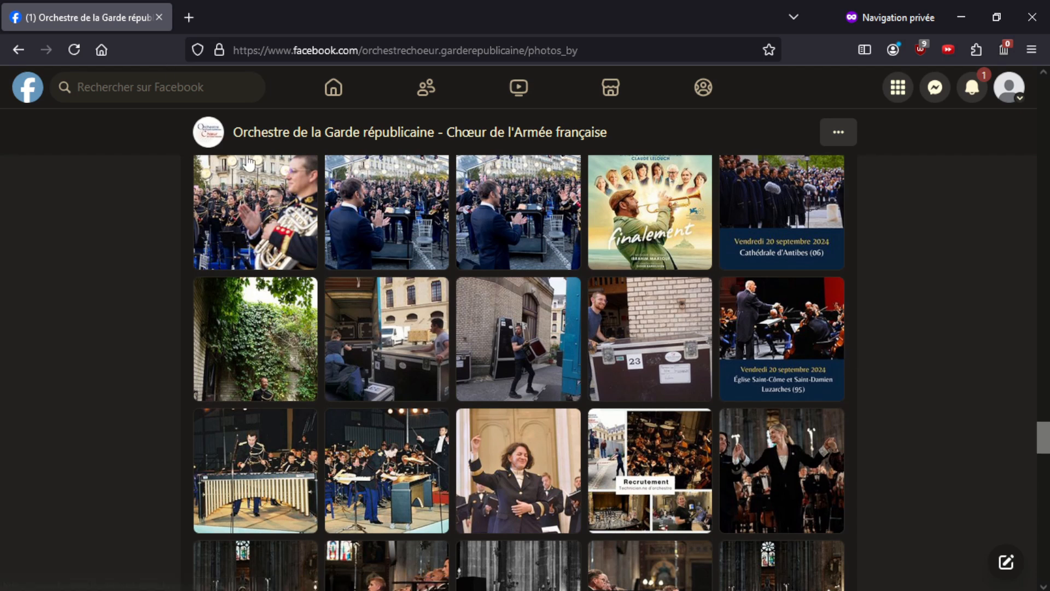
Copy the link of the Amilly concert's Facebook post from the Google results and open it in a new tab of the private window
left_click(961, 17)
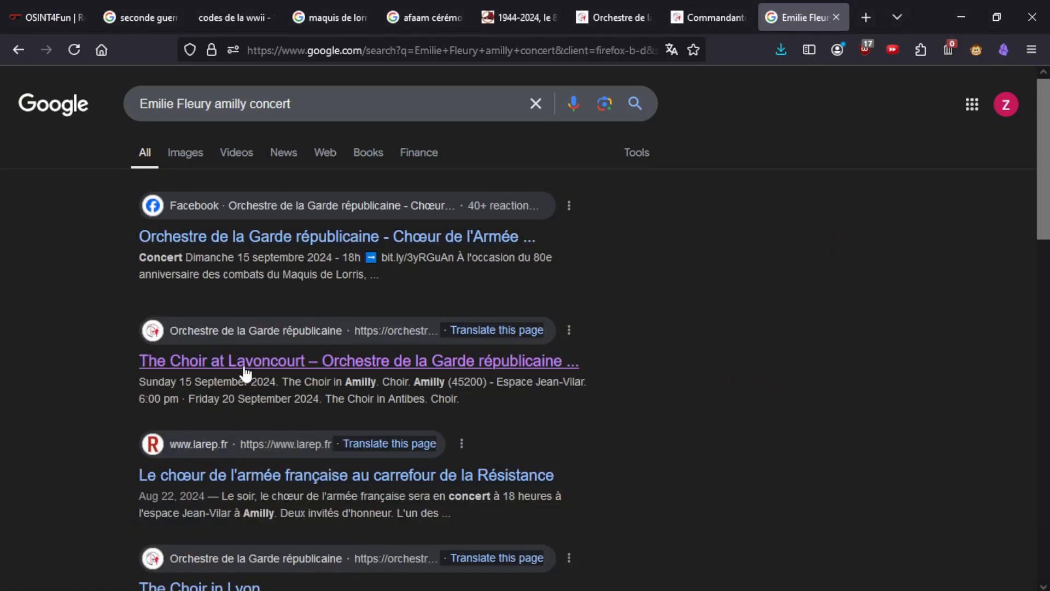
right_click(275, 236)
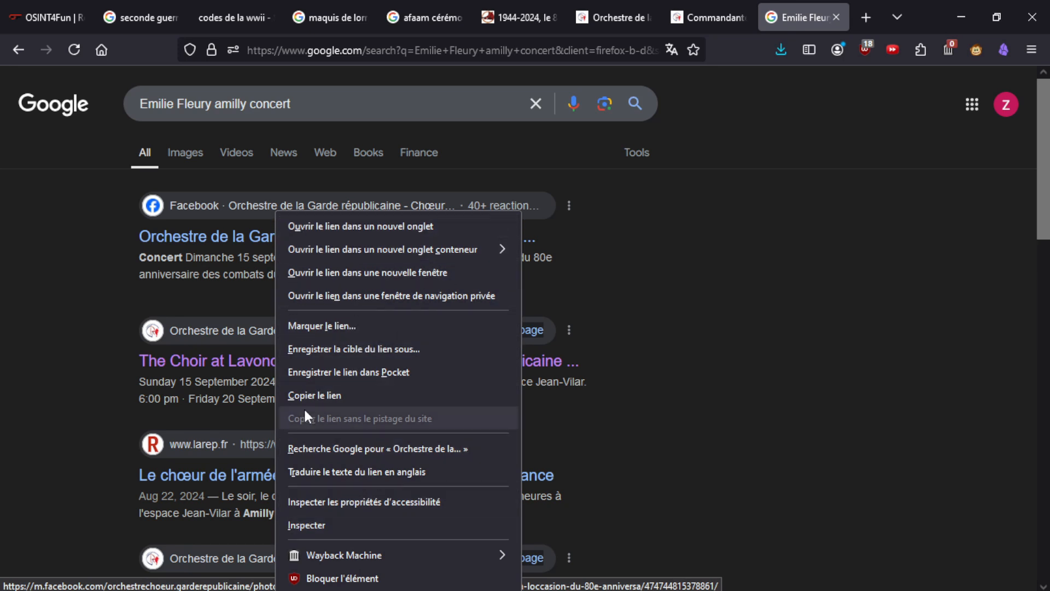
left_click(318, 399)
key("alt+Tab")
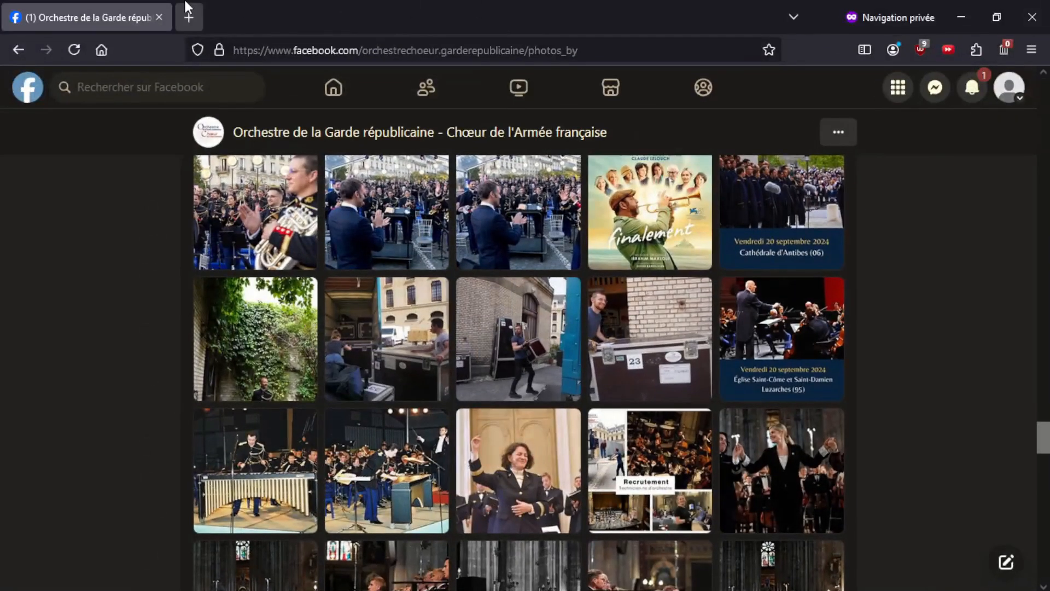
left_click(188, 14)
key("ctrl+v")
key("Return")
Scan the gallery's older concert posters back to early July 2024, then check the publication date of the Amilly concert post
left_click(121, 6)
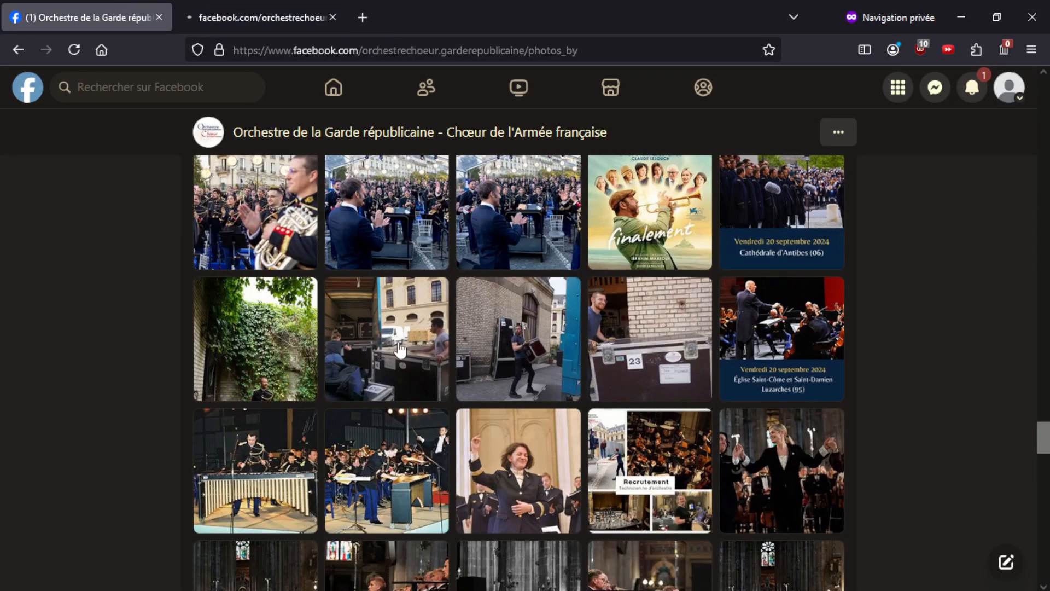
scroll(774, 417, "down", 15)
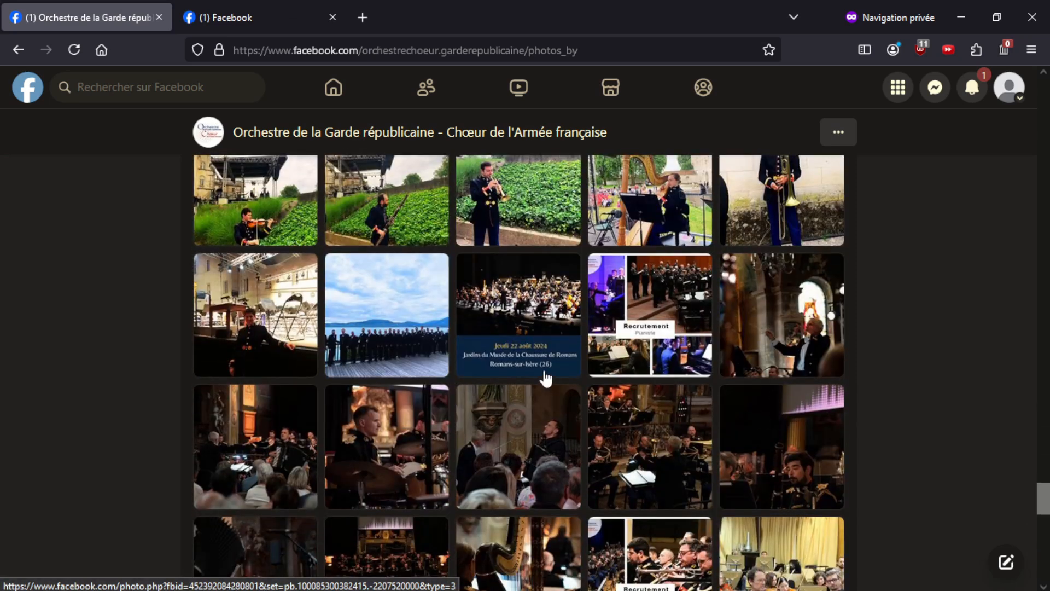
scroll(546, 378, "down", 10)
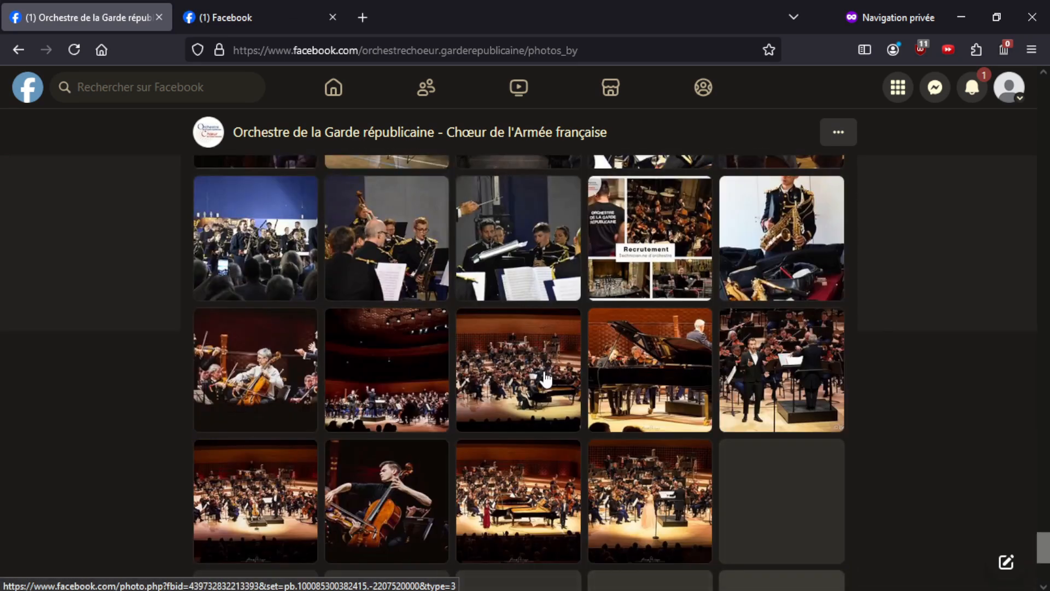
scroll(545, 377, "down", 12)
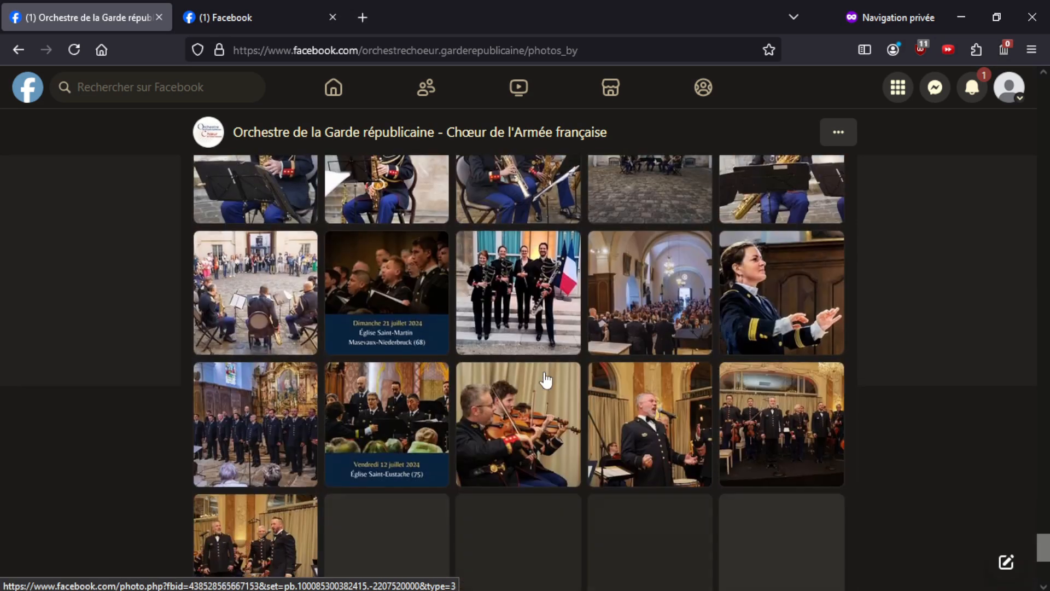
scroll(396, 316, "down", 7)
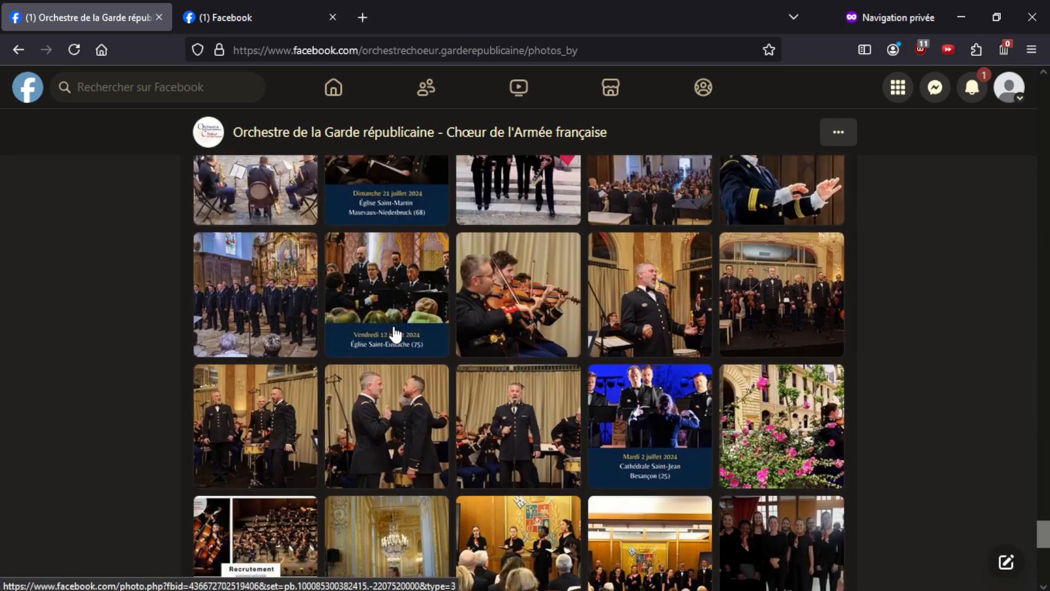
left_click(234, 7)
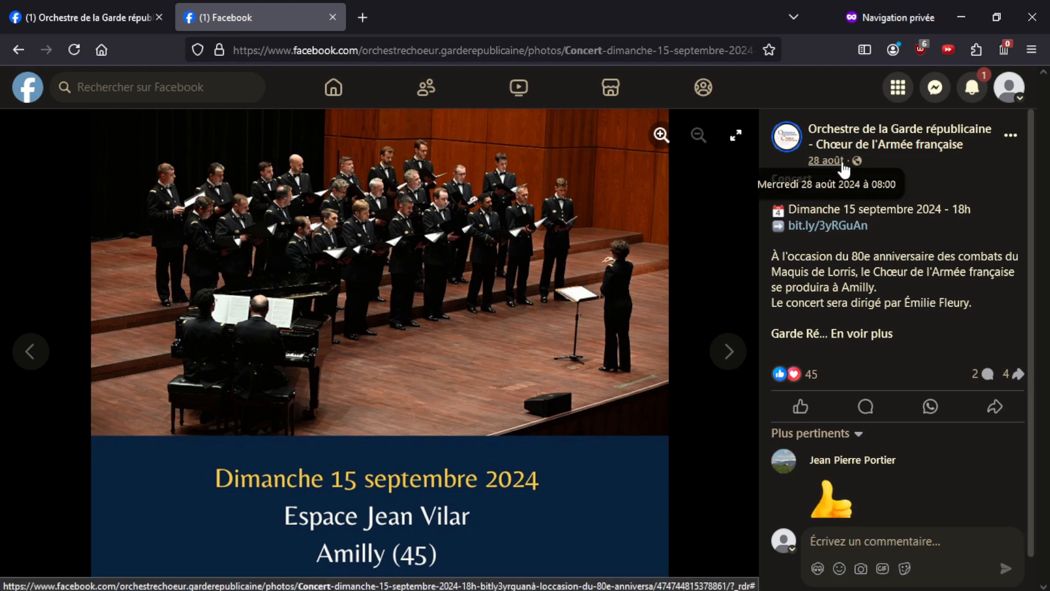
View the Masevaux-Niederbruck and Saint-Gingolph concert posters from the gallery to check their publication dates and conductors, closing each one
mouse_move(112, 7)
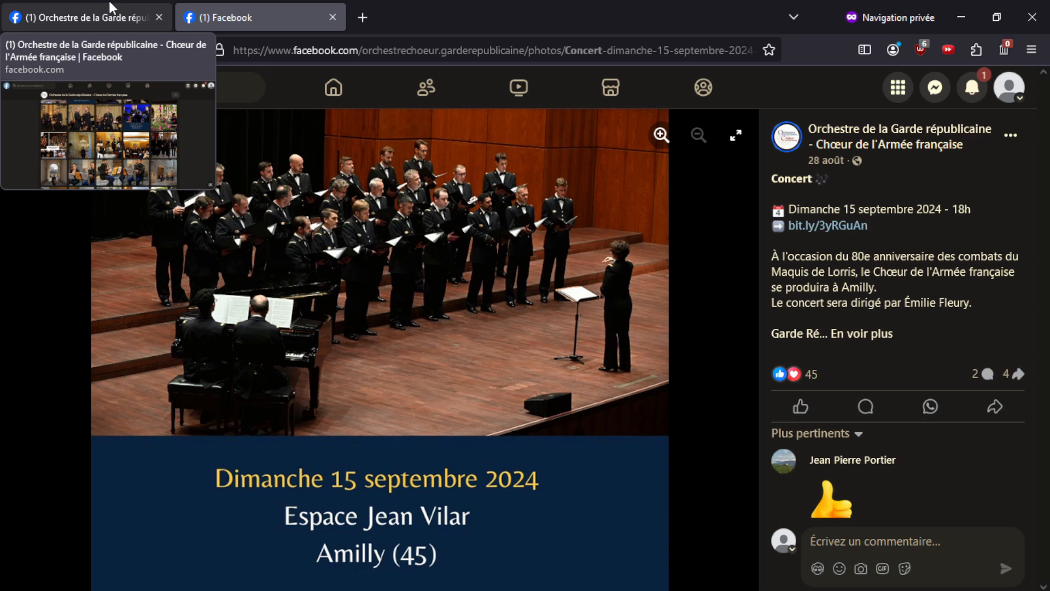
left_click(109, 2)
scroll(395, 279, "down", 6)
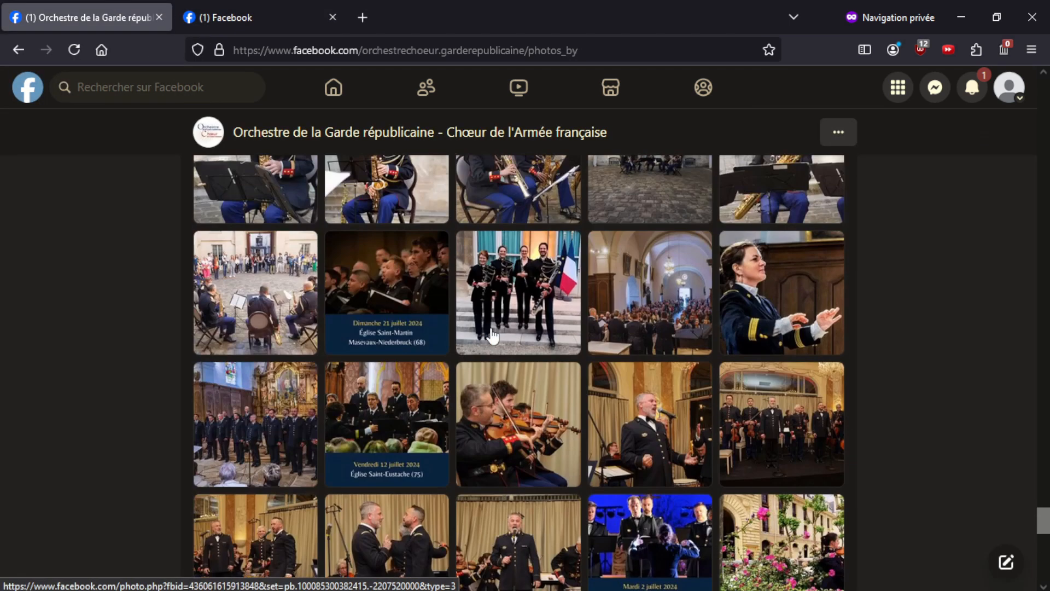
left_click(394, 278)
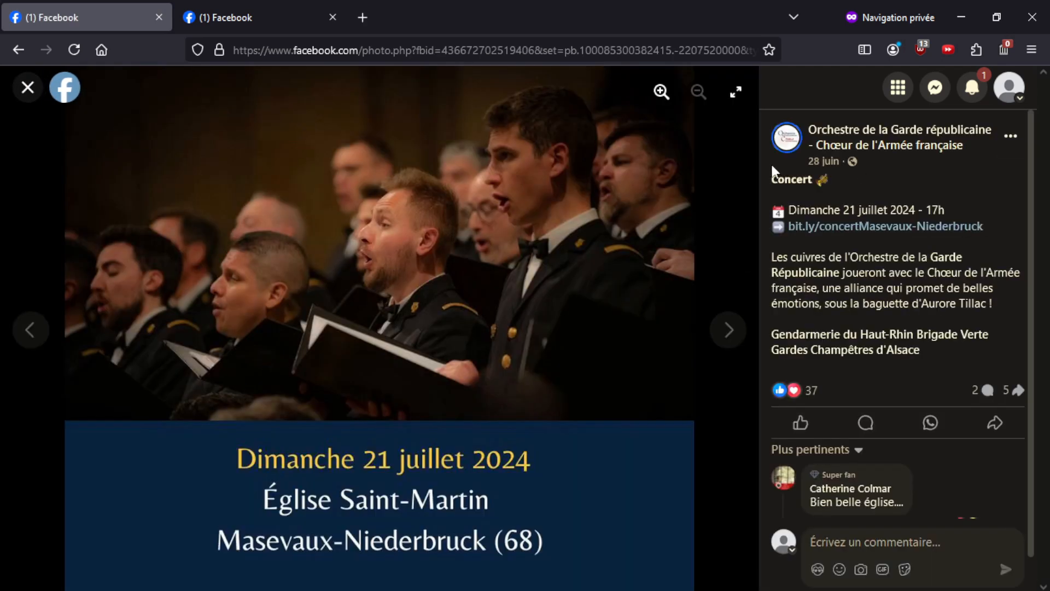
left_click(29, 88)
scroll(417, 427, "down", 5)
scroll(416, 425, "down", 5)
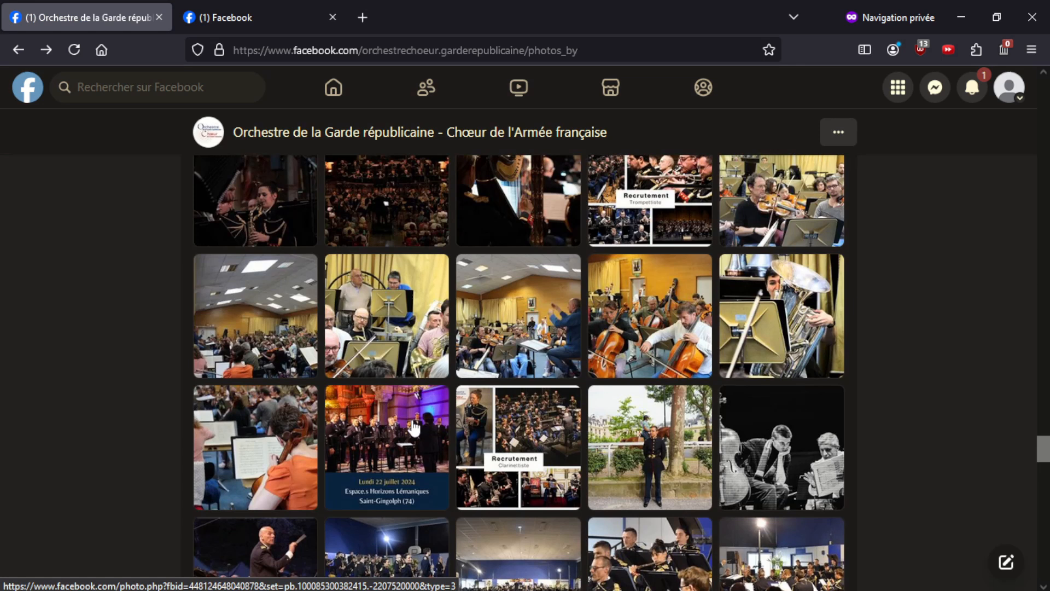
left_click(414, 426)
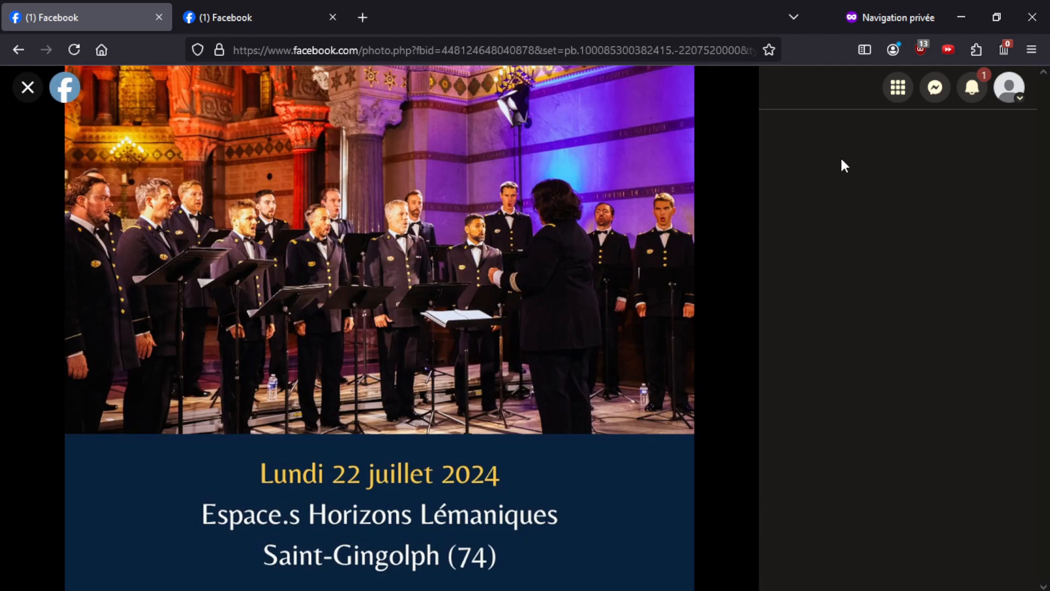
left_click(31, 88)
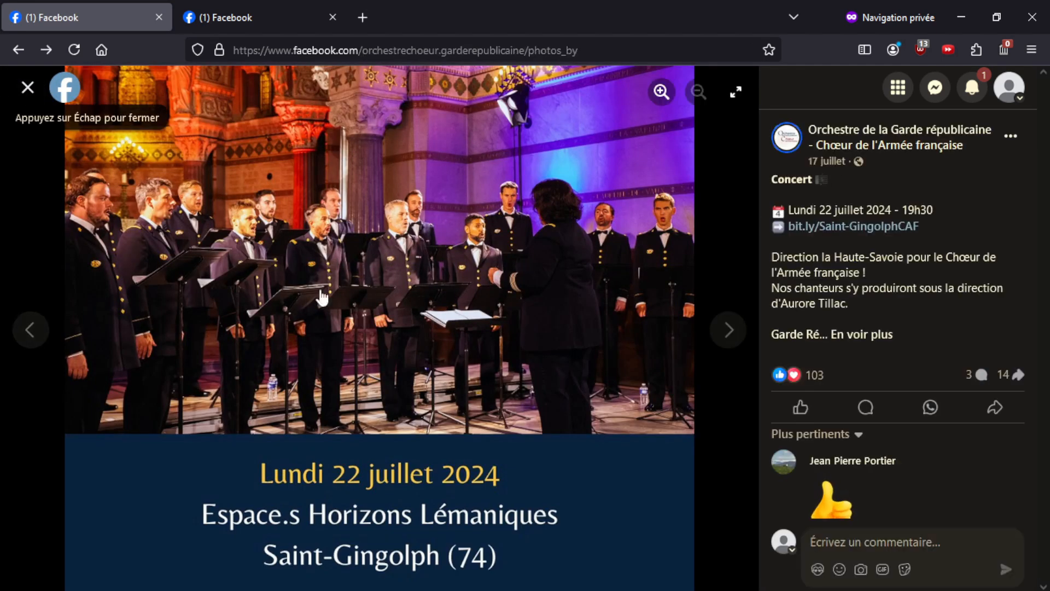
View the Luzarches concert poster in the gallery to check its publication date and conductor, and close it
scroll(472, 440, "up", 8)
scroll(516, 473, "up", 7)
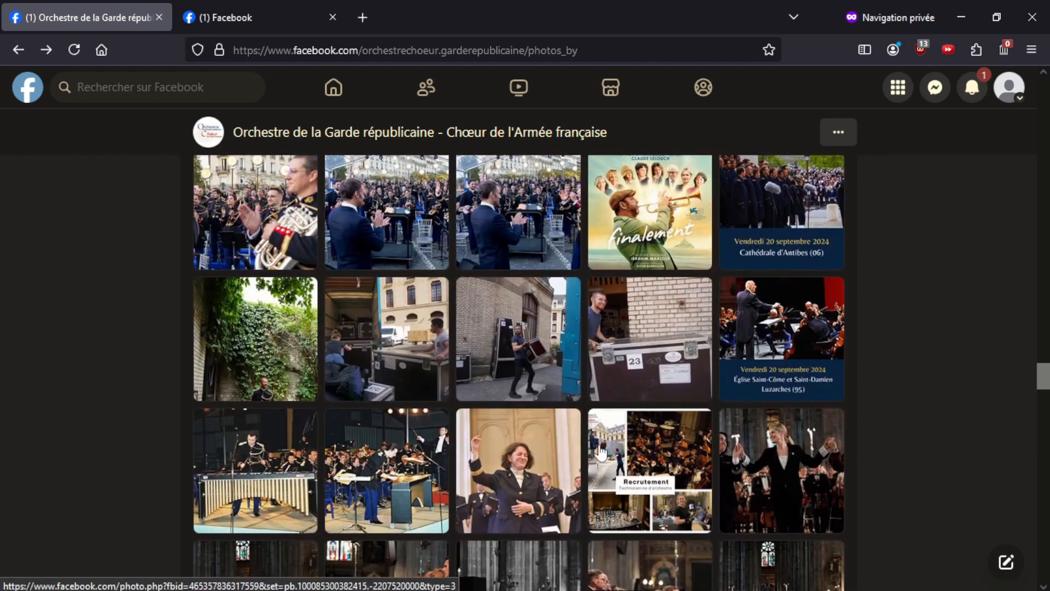
left_click(804, 335)
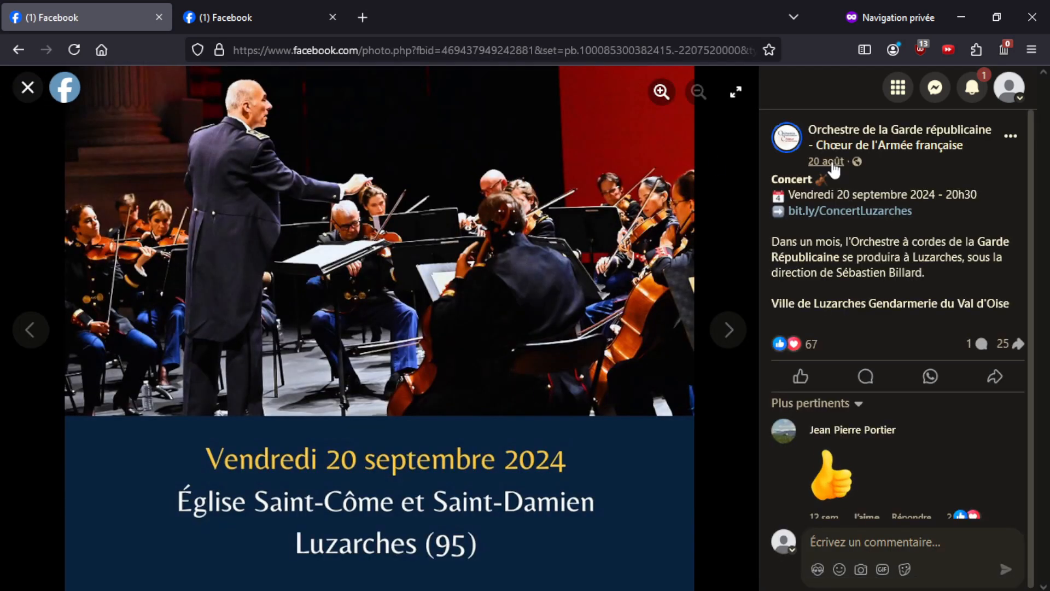
left_click(28, 87)
Compare the gallery posters published around the Amilly one, looking for choir concerts held after 15 September 2024
scroll(388, 454, "up", 3)
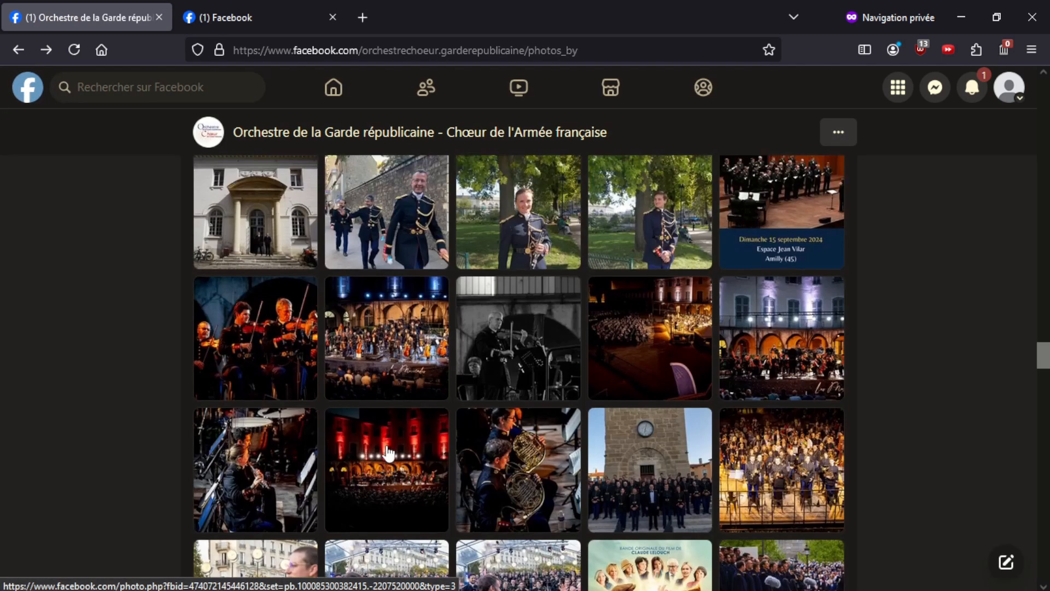
scroll(389, 453, "up", 2)
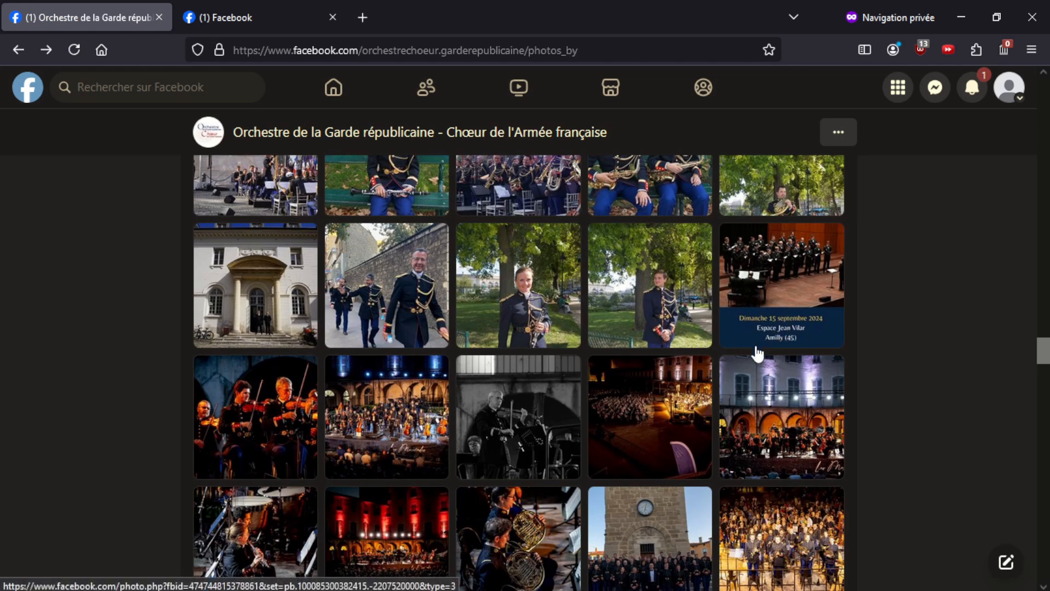
scroll(785, 328, "down", 5)
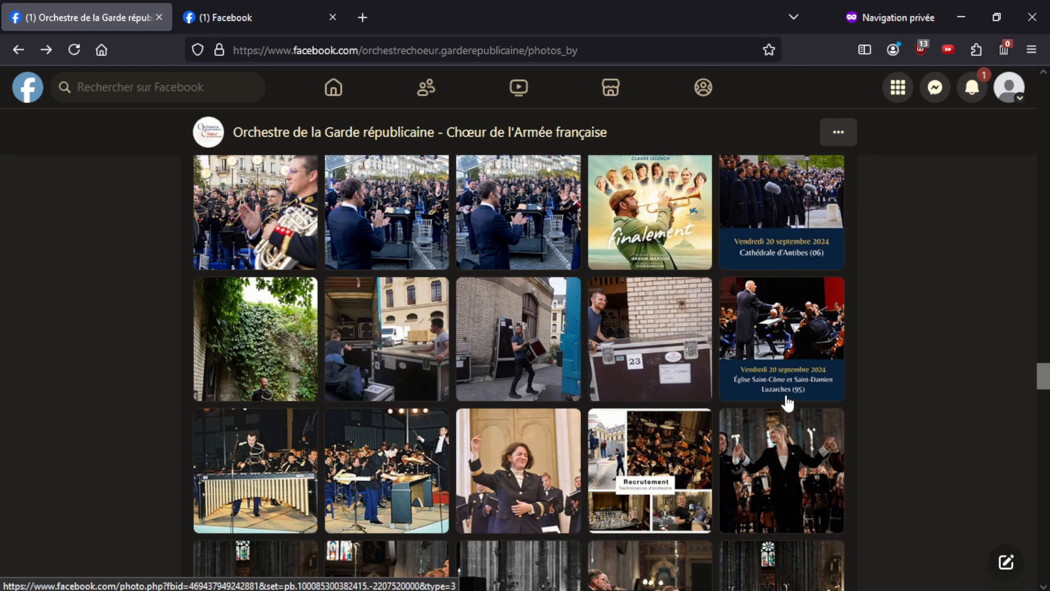
scroll(810, 397, "up", 5)
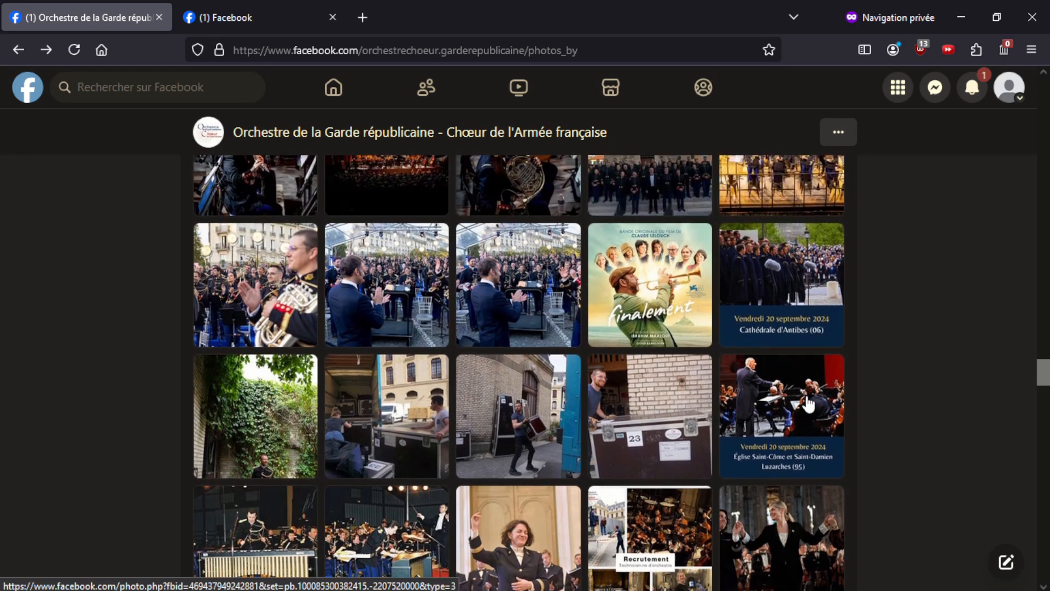
scroll(805, 471, "up", 5)
scroll(766, 476, "up", 5)
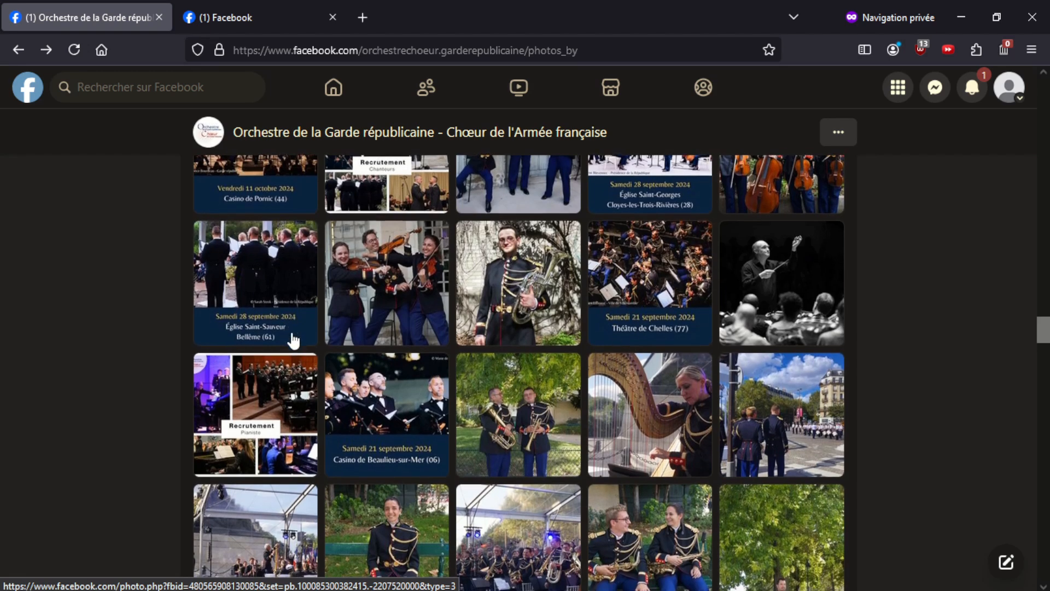
scroll(294, 340, "up", 3)
scroll(284, 405, "down", 15)
scroll(823, 492, "up", 4)
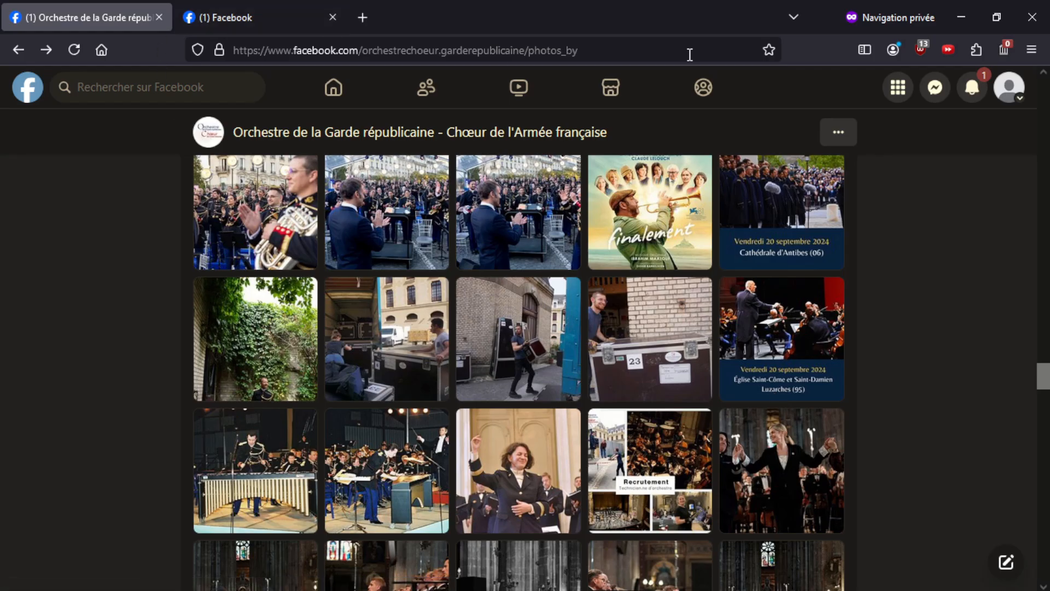
Return to the OSINT4Fun challenge page and try Luzarches as the answer to the question about the town after Amilly
left_click(961, 17)
key("ctrl+1")
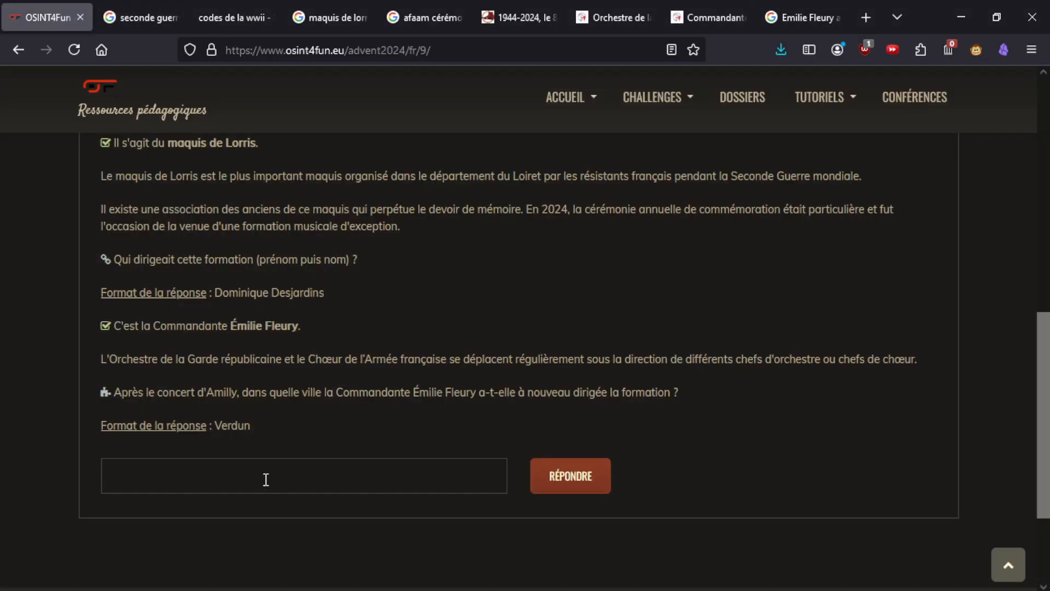
left_click(561, 474)
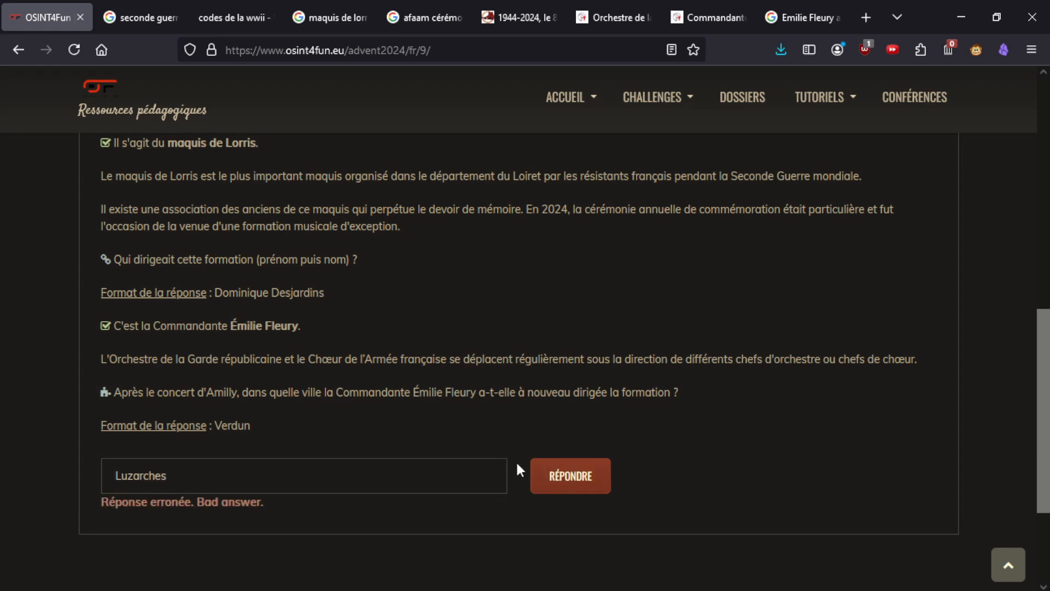
Replace the answer with Antibes and try submitting it
left_click(295, 478)
key("ctrl+a")
type("Antibes")
left_click(597, 482)
left_click(117, 478)
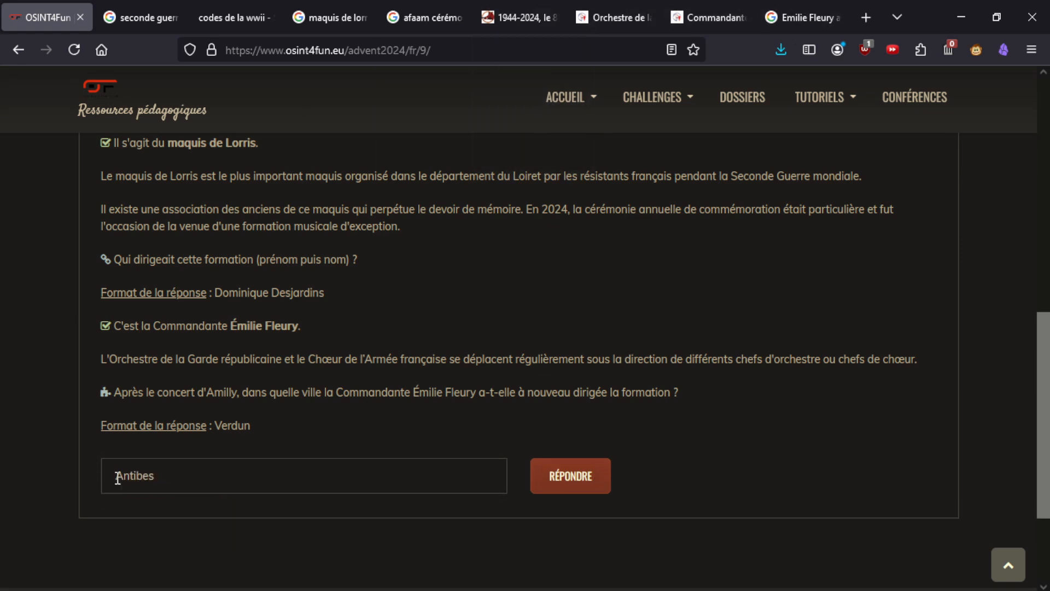
Switch back to the Facebook gallery and read the full Luzarches and Antibes concert posts for their conductors, closing each one
key("alt+Tab")
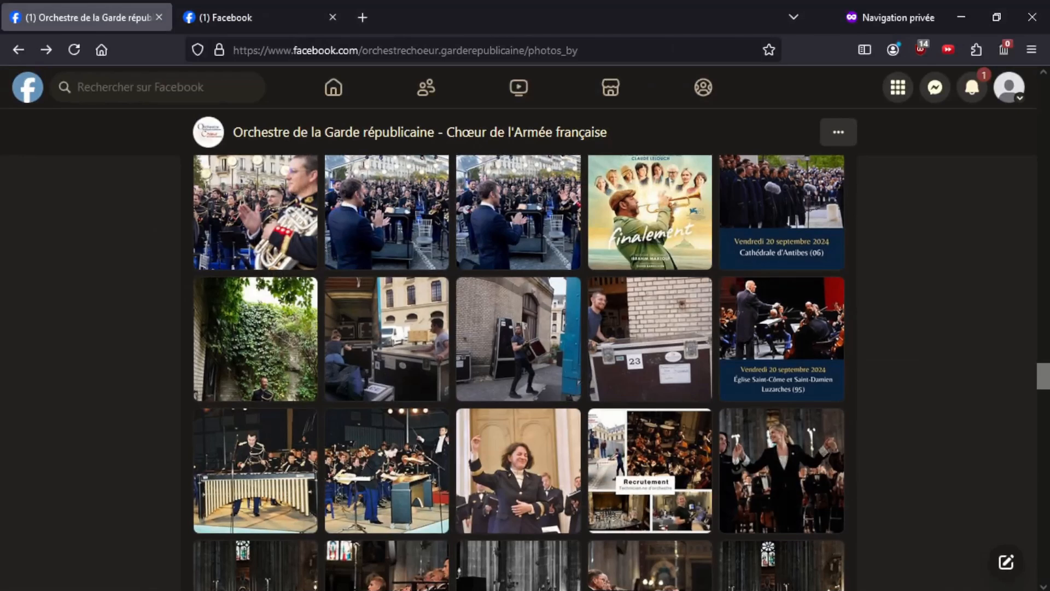
left_click(812, 316)
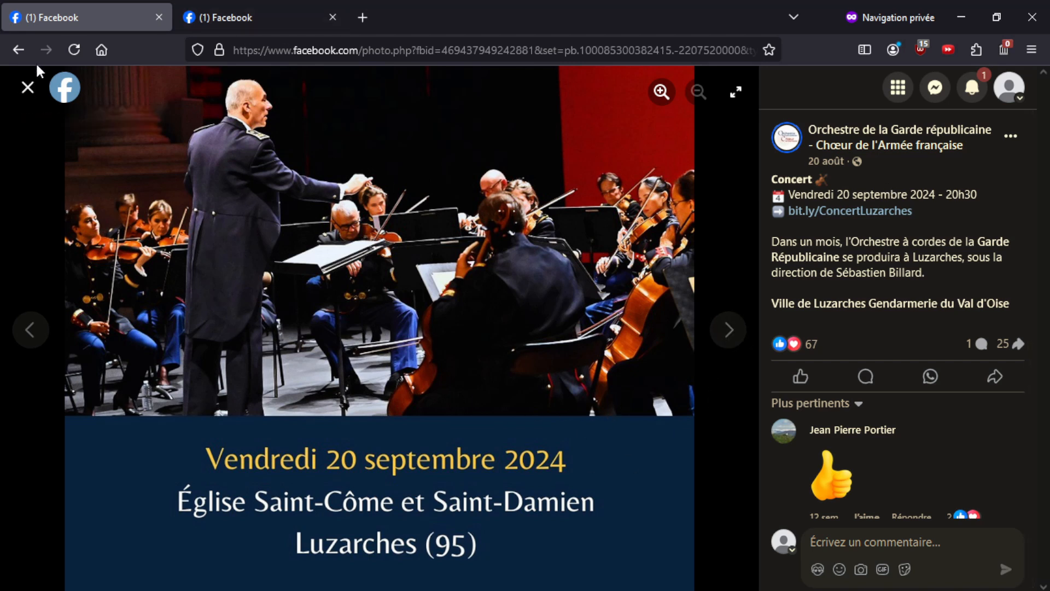
left_click(27, 88)
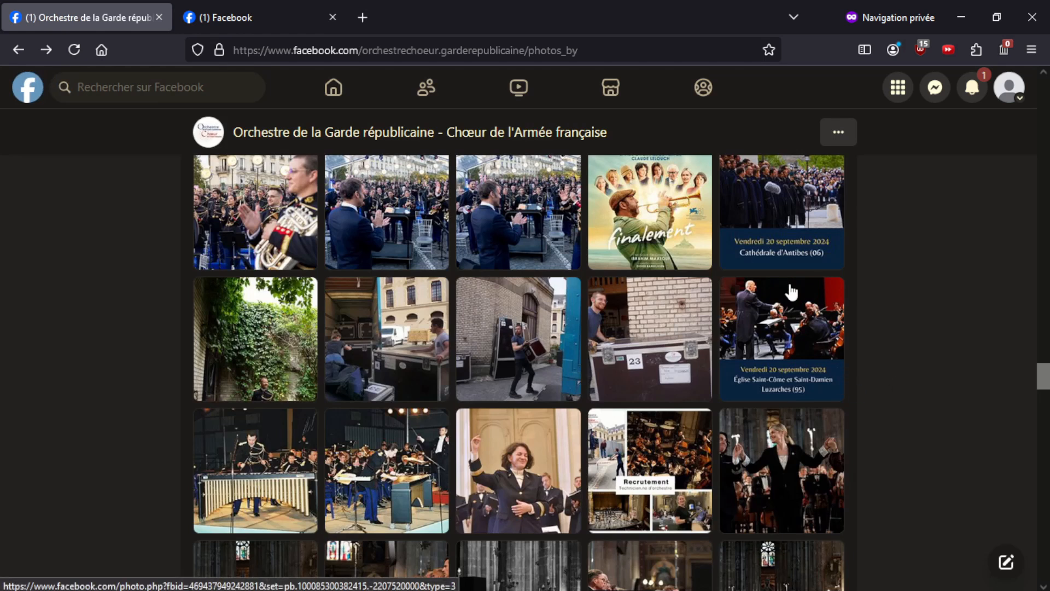
left_click(783, 196)
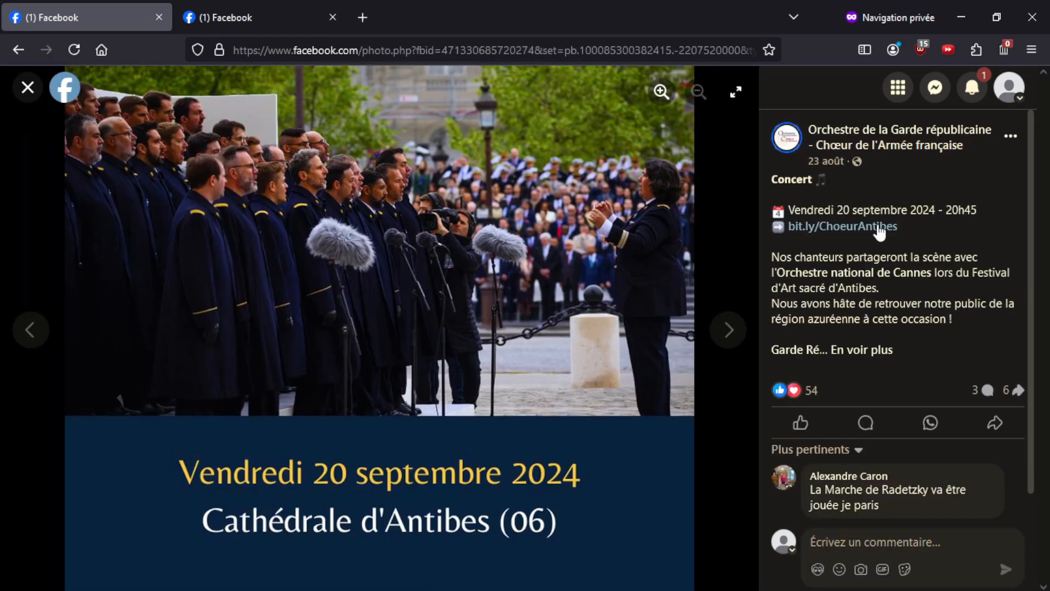
left_click(860, 350)
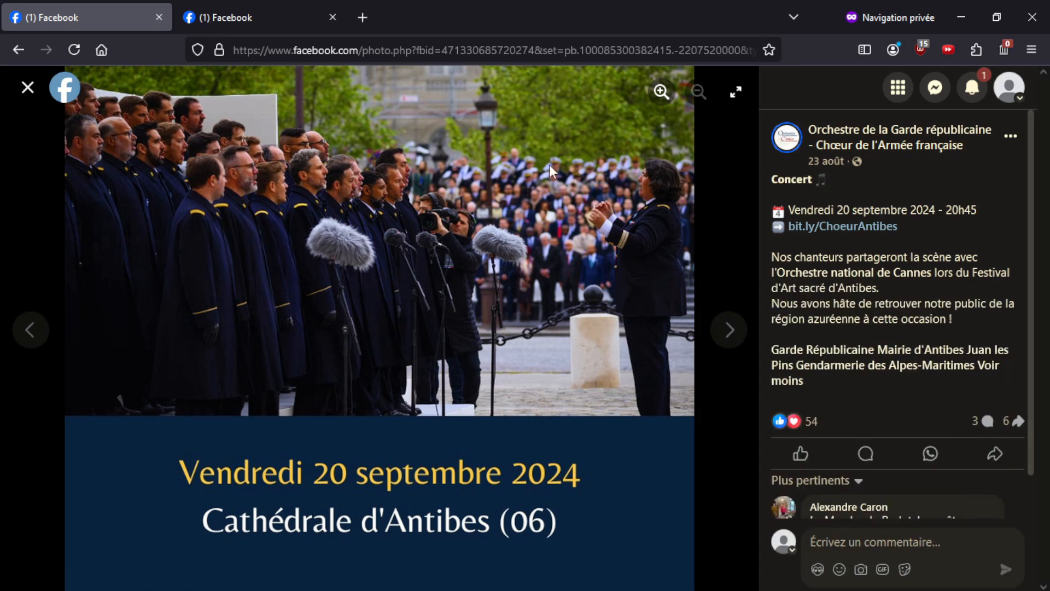
left_click(29, 87)
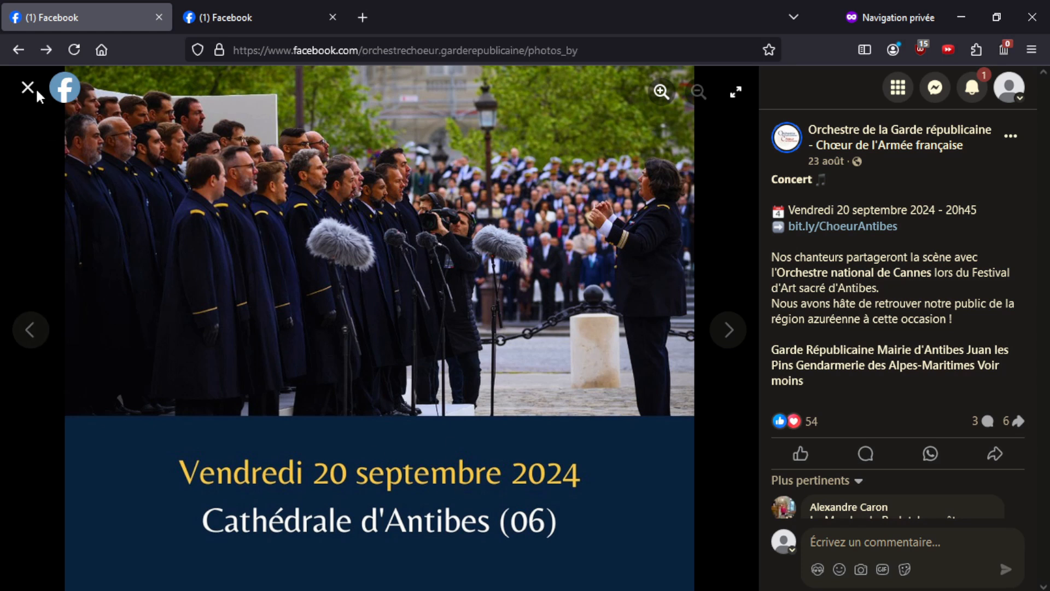
Reopen the Amilly concert poster of 15 September 2024 to check its conductor and publication date, and close it
scroll(547, 375, "up", 4)
scroll(547, 375, "up", 5)
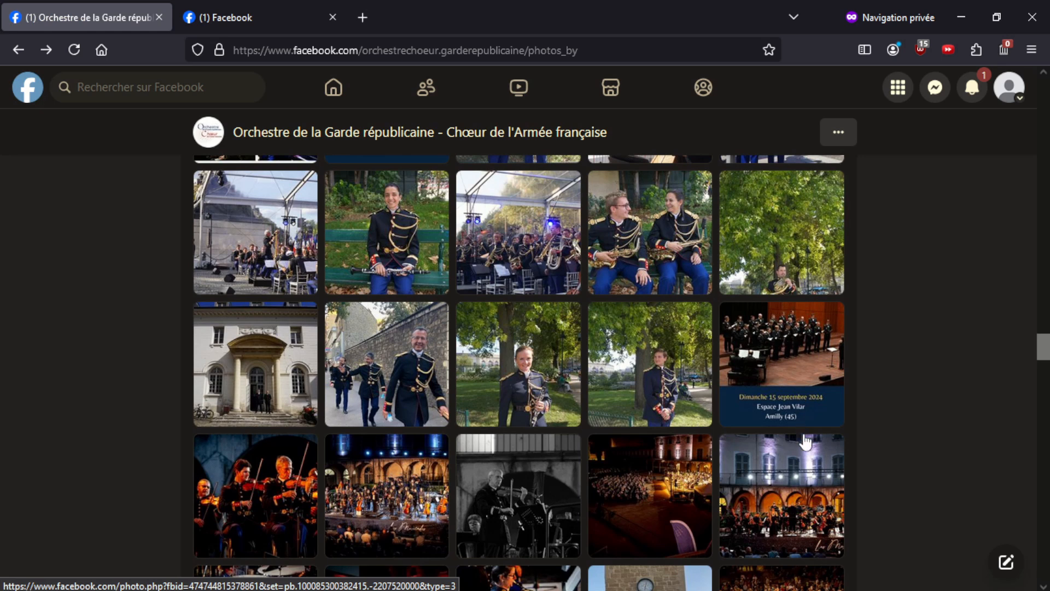
left_click(780, 347)
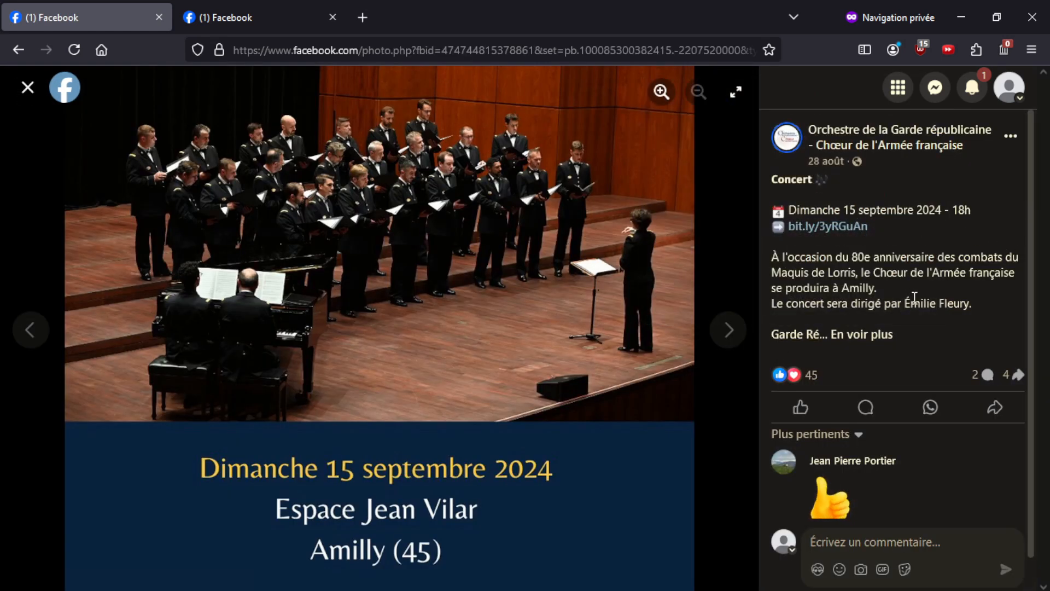
left_click(27, 87)
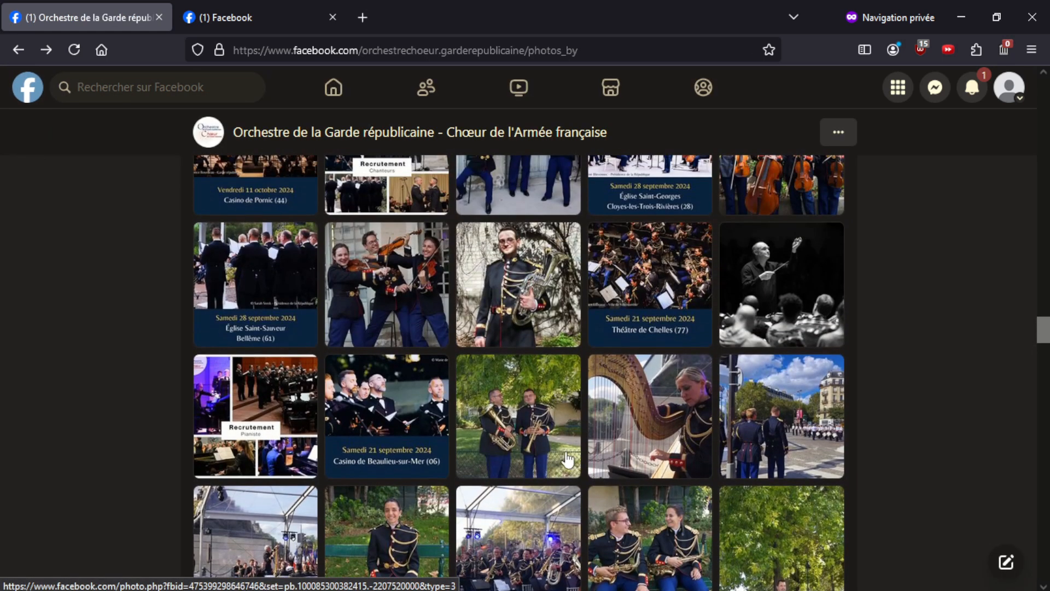
Check the conductors in the Beaulieu-sur-Mer and Chelles concert posts, closing each, and open the Bellême poster of 28 September 2024
left_click(366, 385)
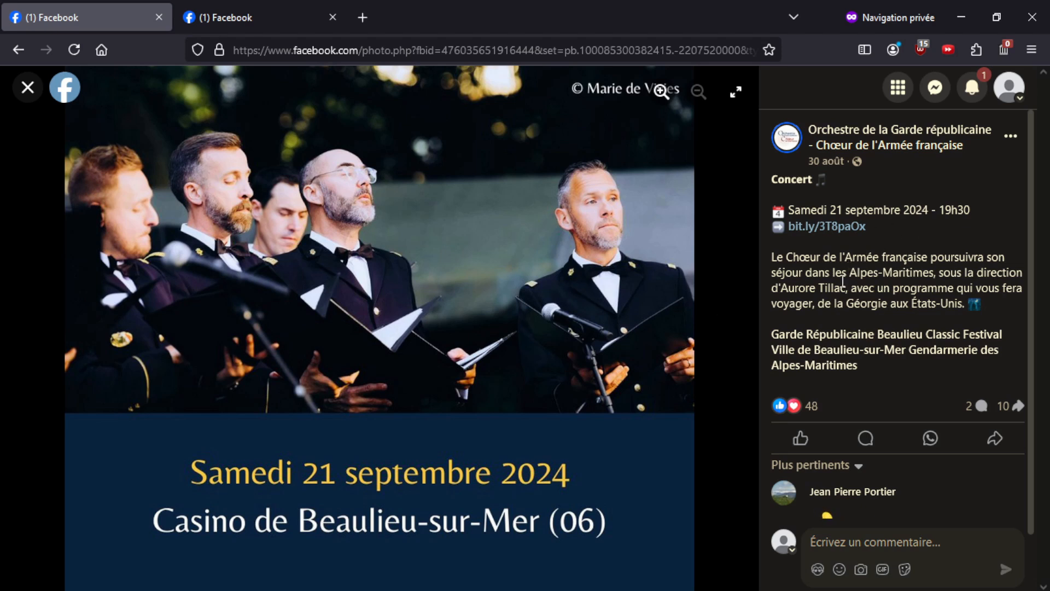
left_click(28, 91)
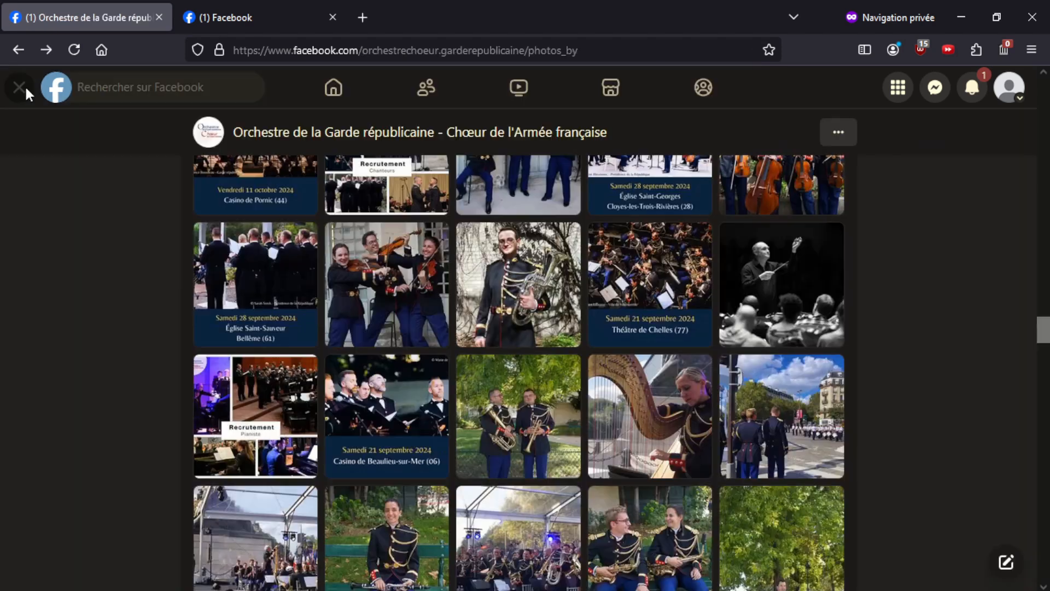
left_click(655, 286)
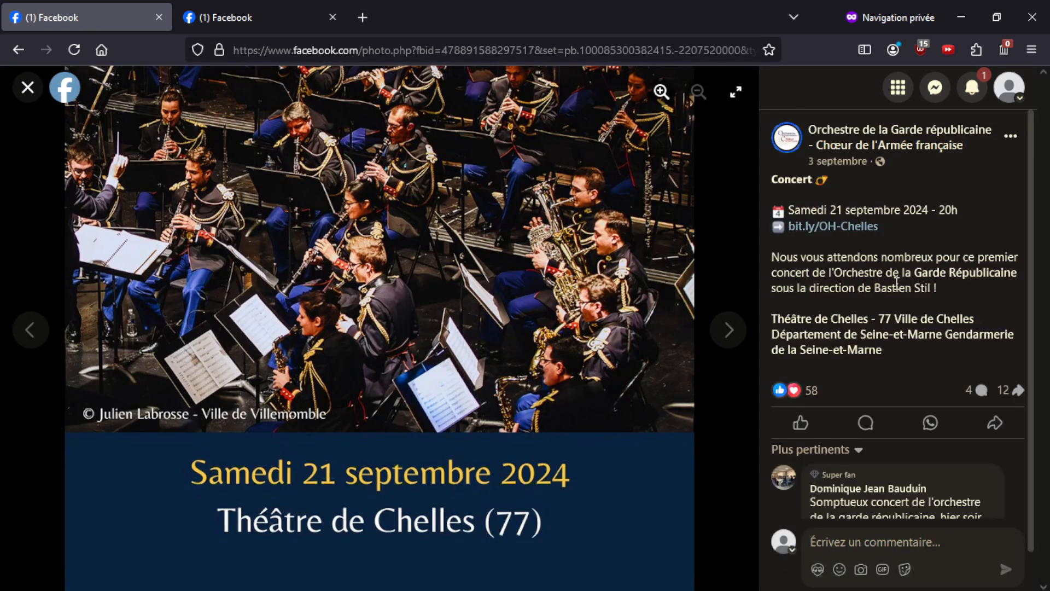
left_click(27, 88)
left_click(261, 276)
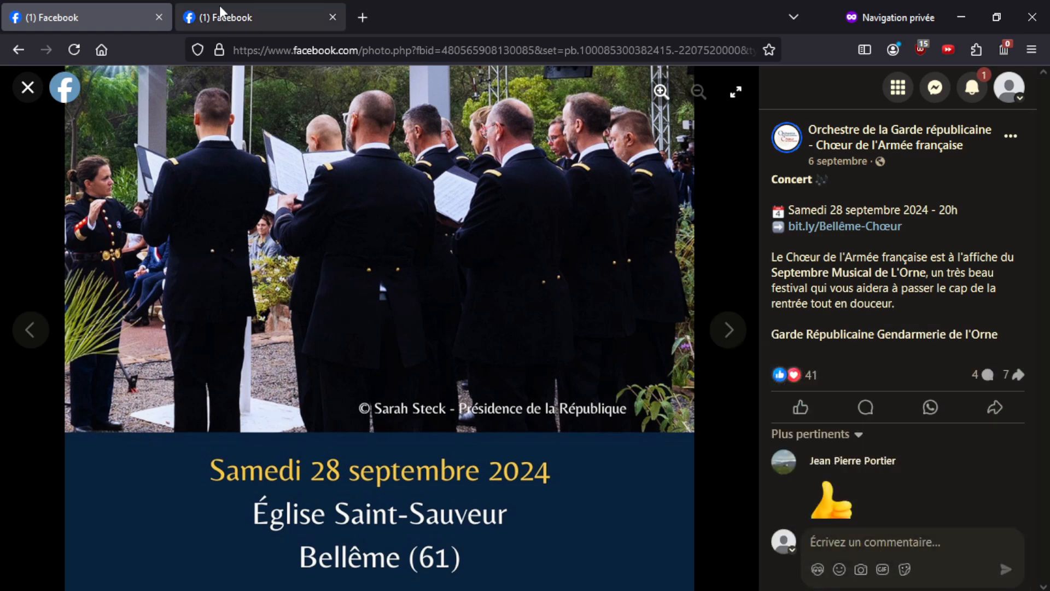
Return to the challenge page and replace the Antibes answer with Belleme
left_click(961, 17)
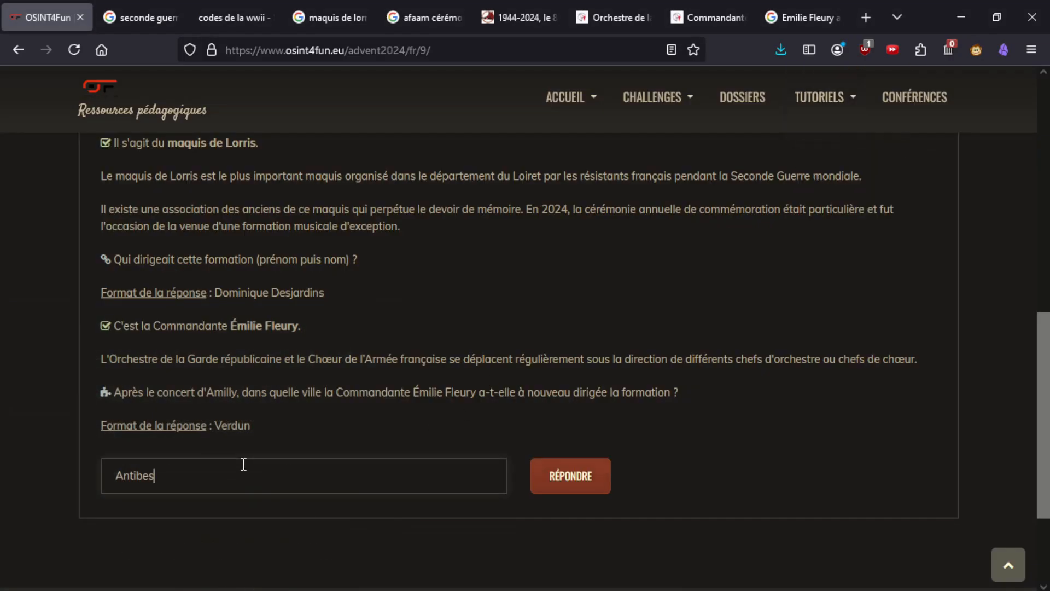
key("BackSpace")
key("BackSpace")
key("BackSpace")
key("BackSpace")
key("BackSpace")
key("BackSpace")
type("Belleme")
Check the town's spelling on the Bellême poster and correct the accent so the answer reads Bellême
key("alt+Tab")
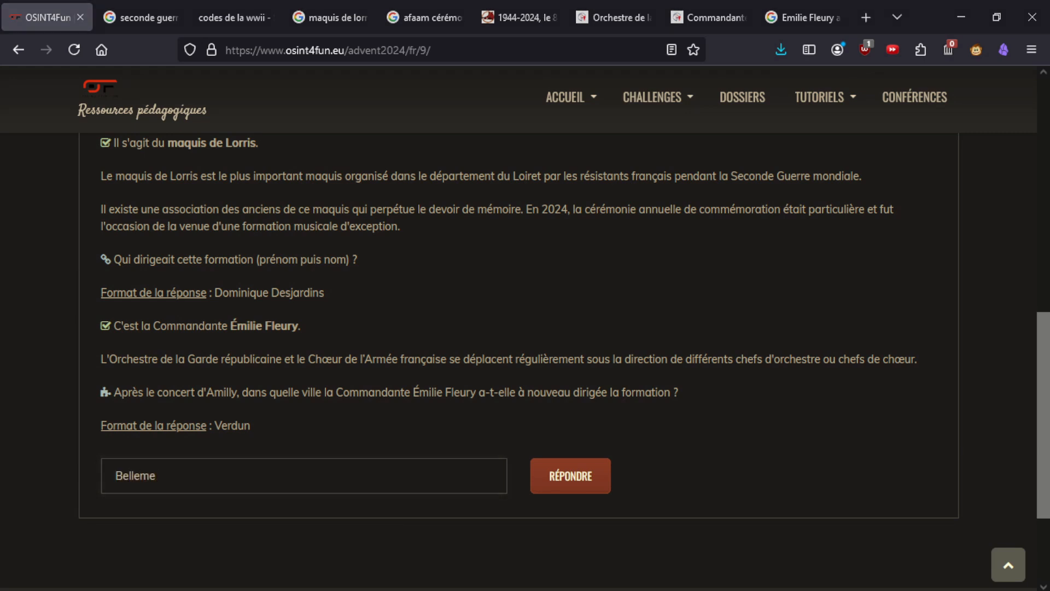
key("alt+Tab")
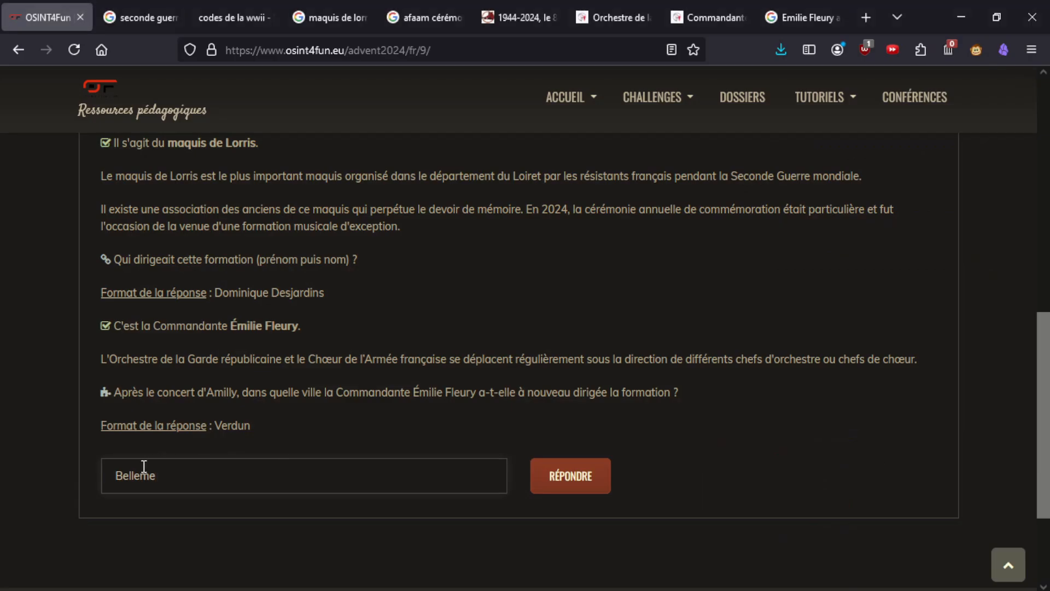
key("BackSpace")
type("ê")
key("alt+Tab")
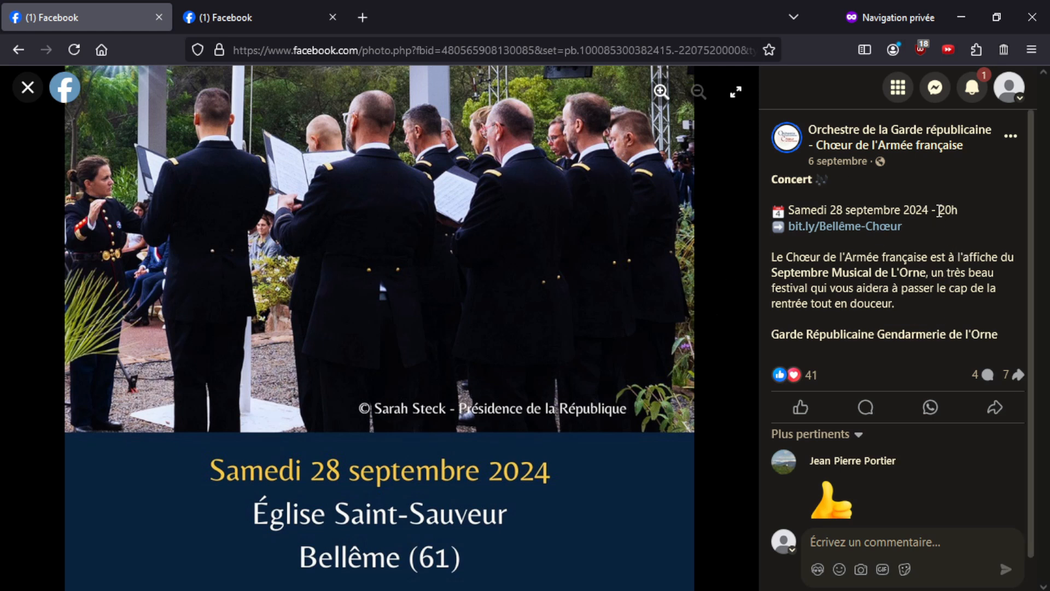
key("alt+Tab")
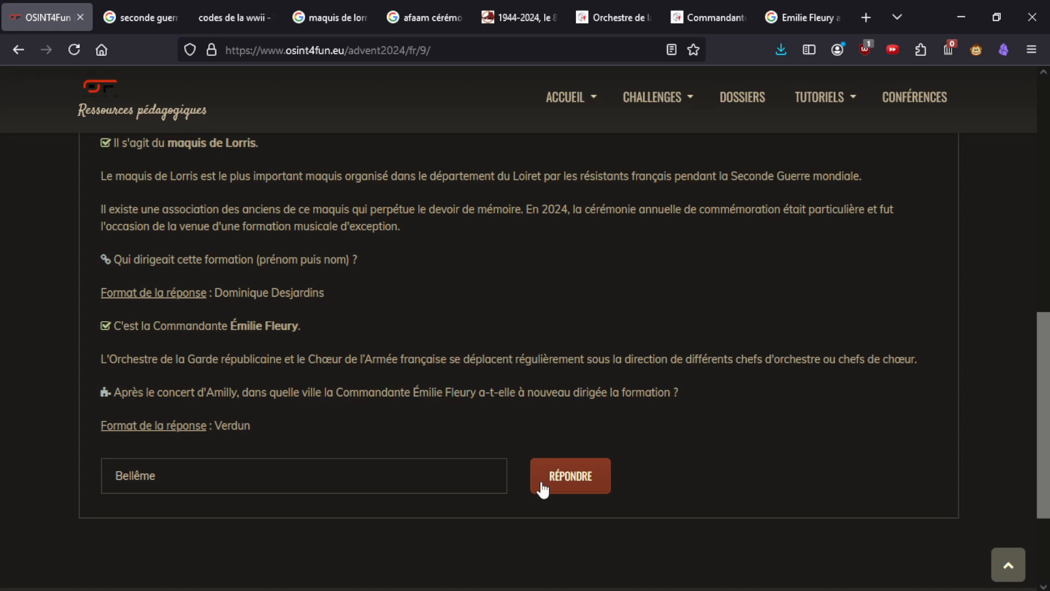
Compare the conductor shown on the Bellême concert poster with the one on the Amilly poster in the other tab
double_click(289, 481)
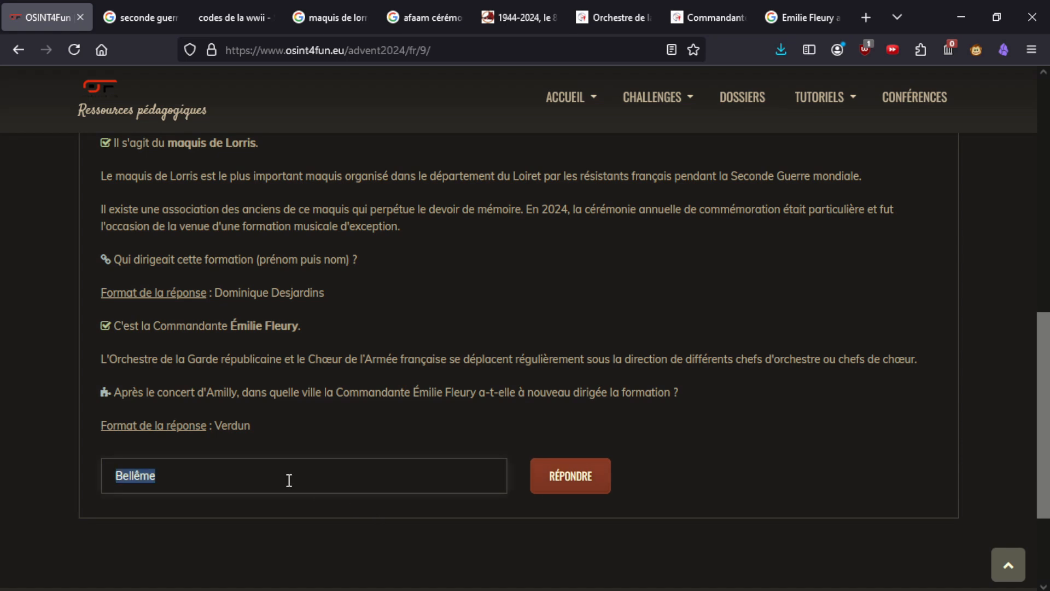
left_click(75, 47)
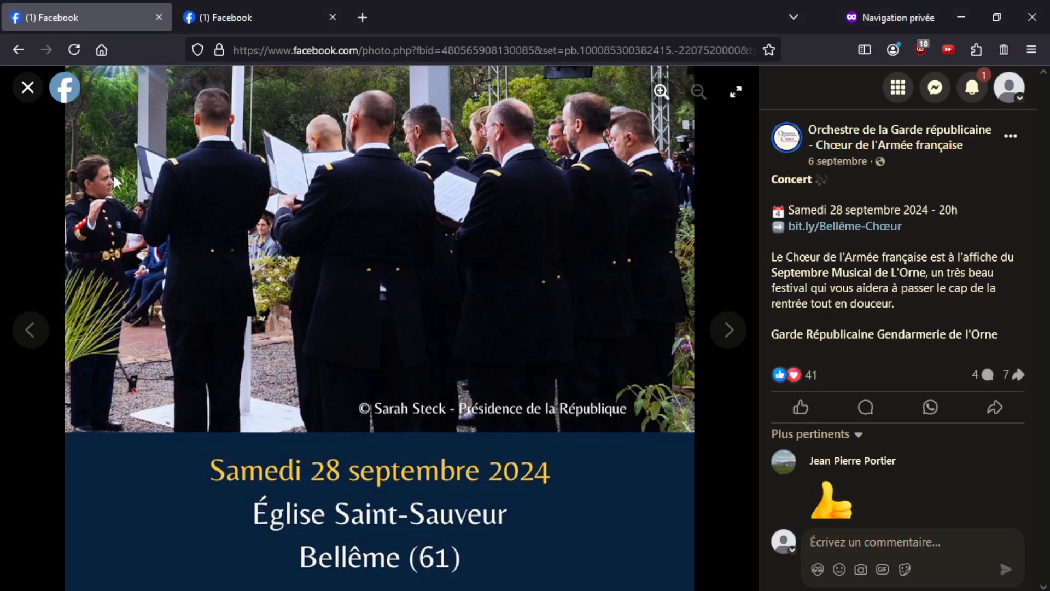
left_click(230, 14)
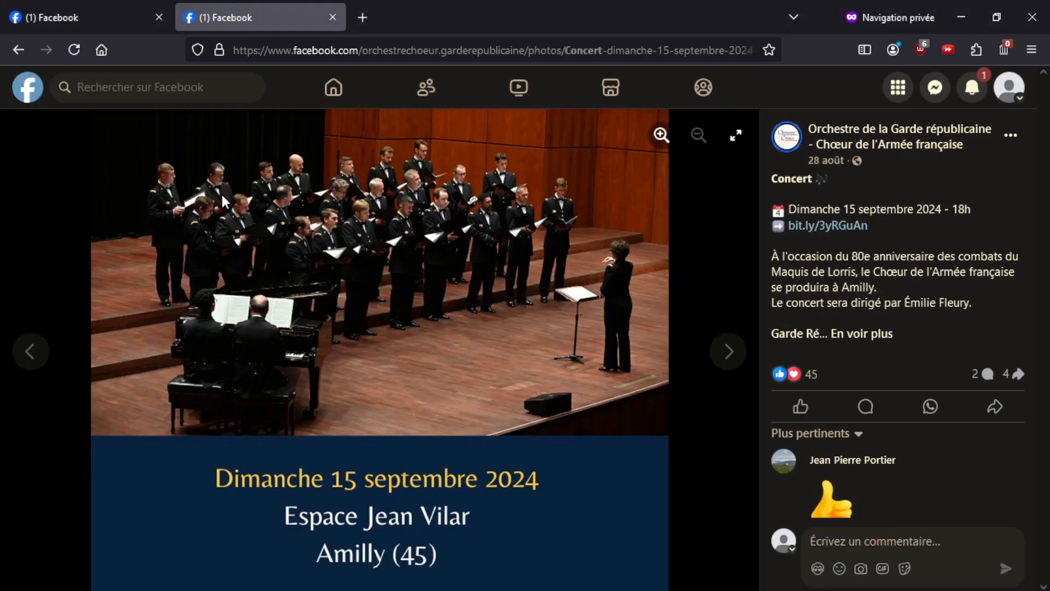
left_click(76, 18)
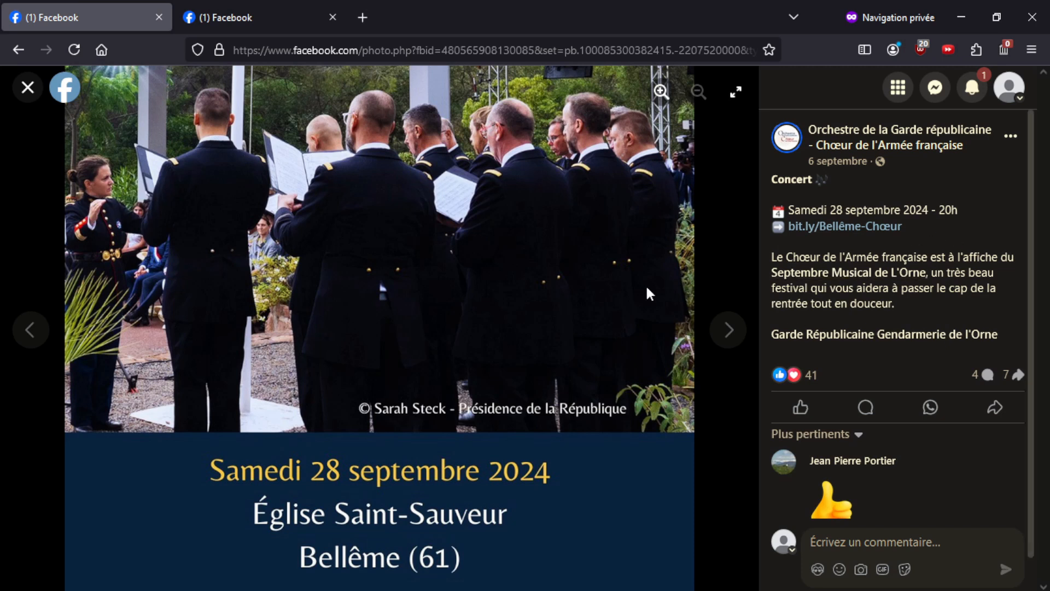
Submit Bellême as the answer to the final question and review the challenge page
key("alt+Tab")
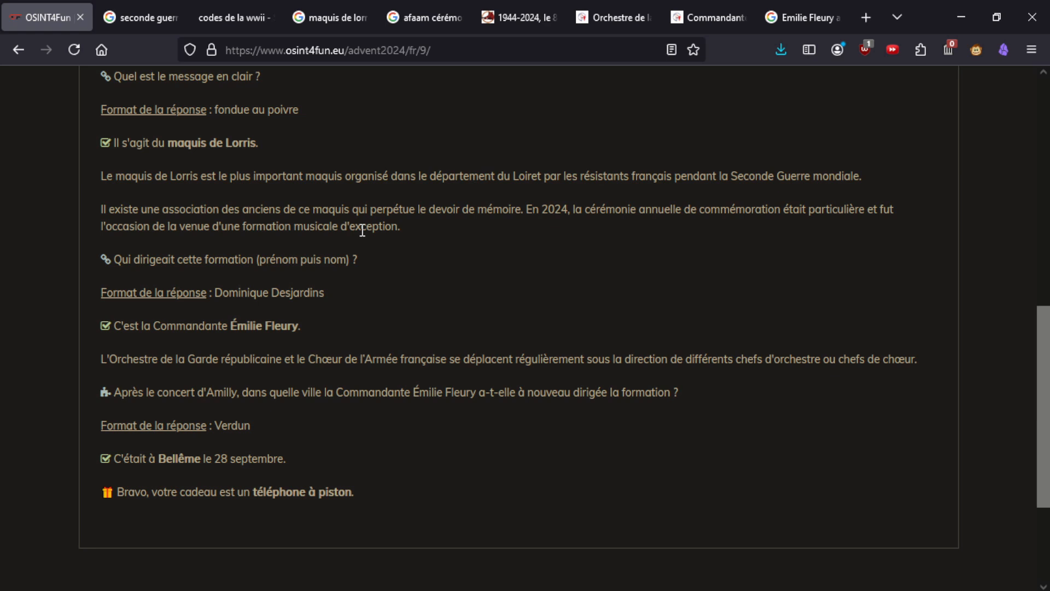
scroll(362, 231, "up", 10)
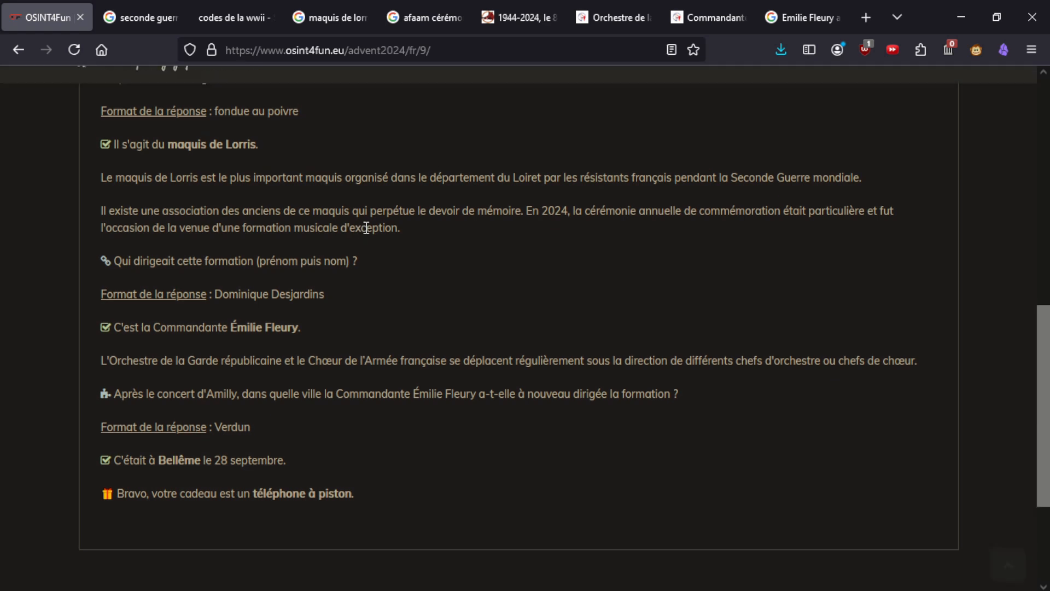